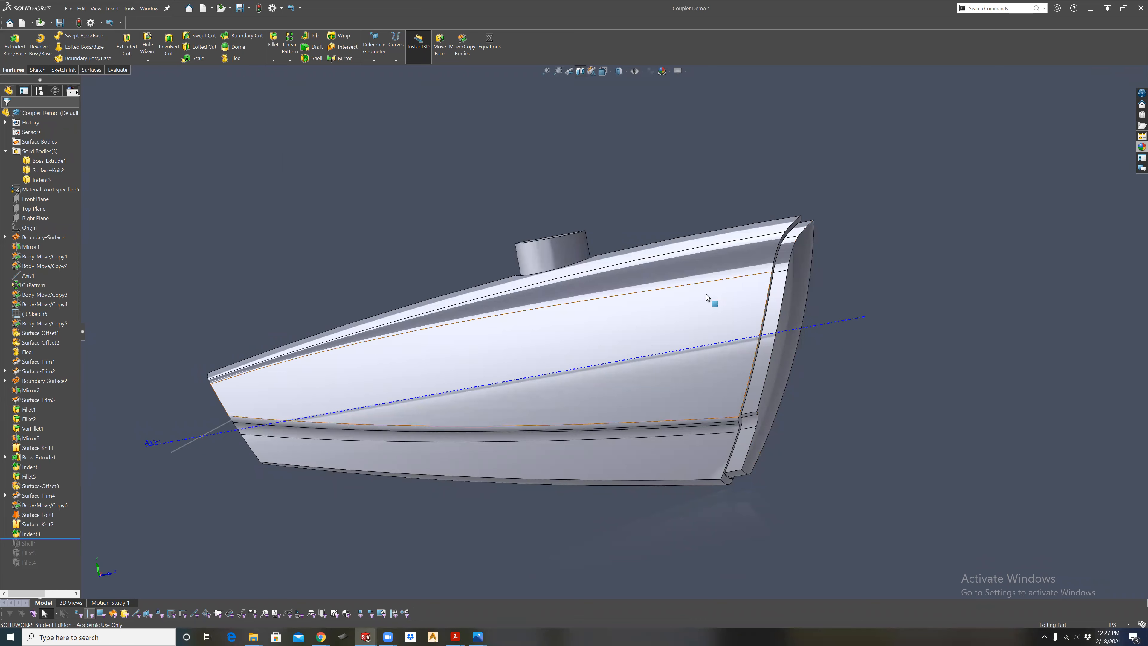
Start a sketch on the Top Plane with the model shown in the top view.
middle_click_drag(710, 298, 576, 277)
scroll(577, 277, "down", 3)
middle_click_drag(612, 322, 706, 335)
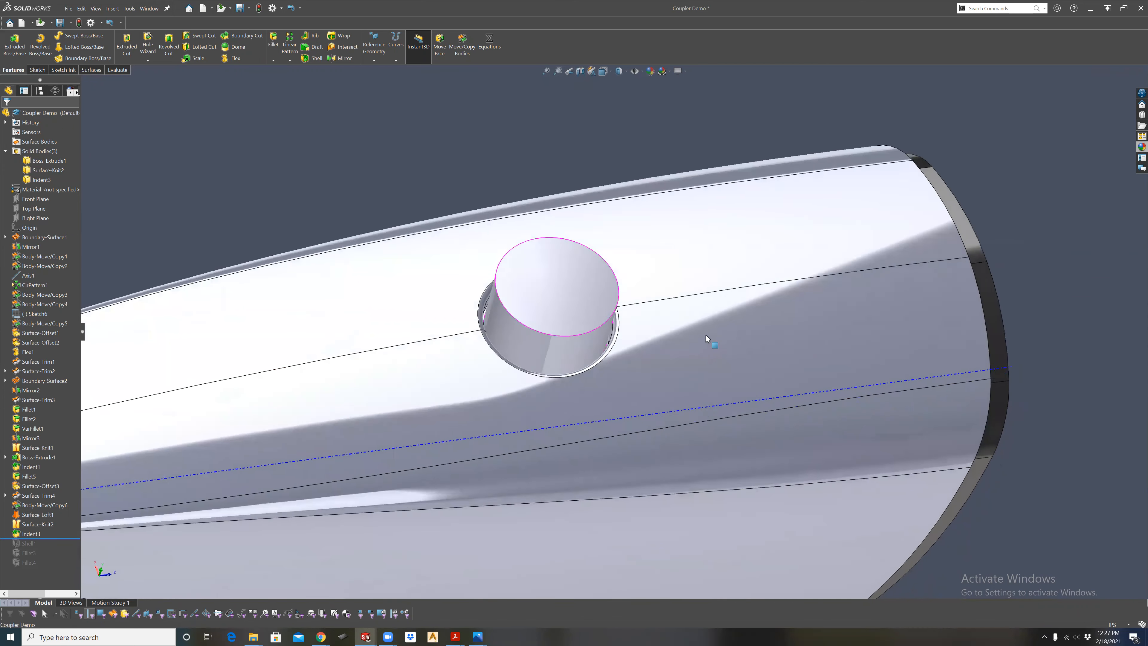
left_click(603, 70)
left_click(616, 107)
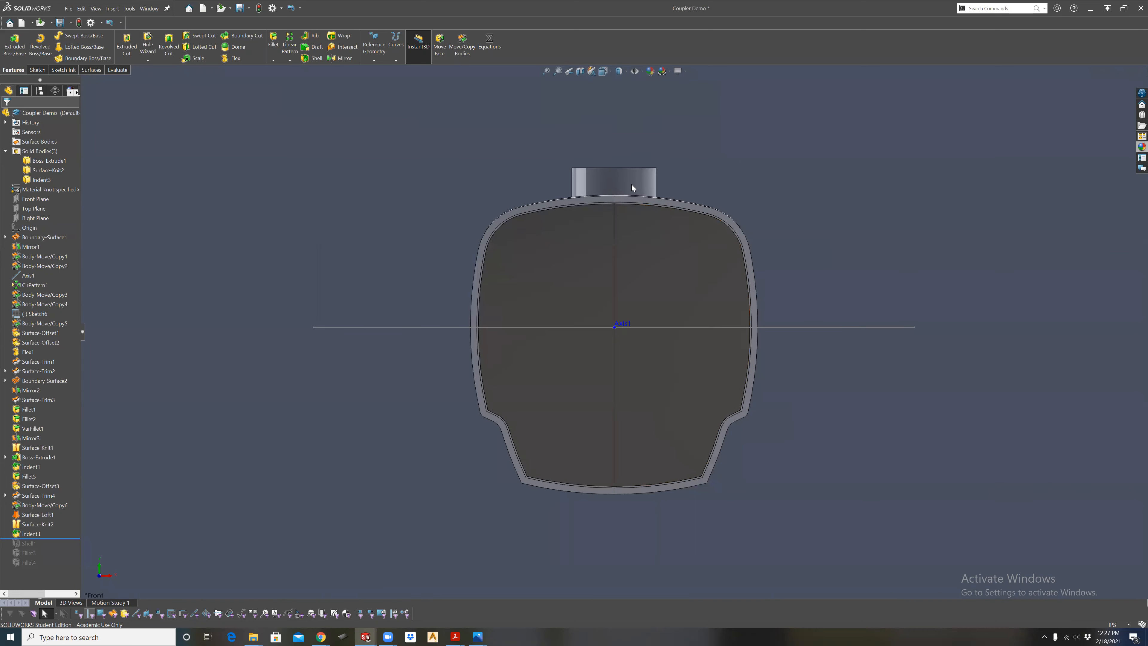
left_click(604, 71)
left_click(616, 99)
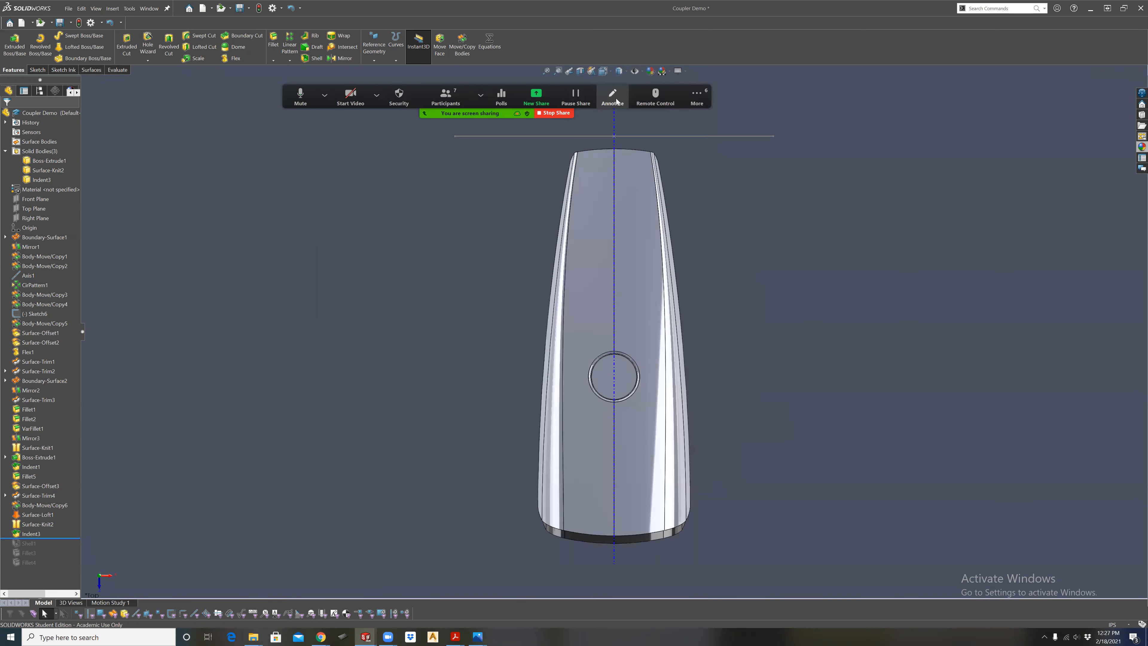
scroll(618, 469, "down", 4)
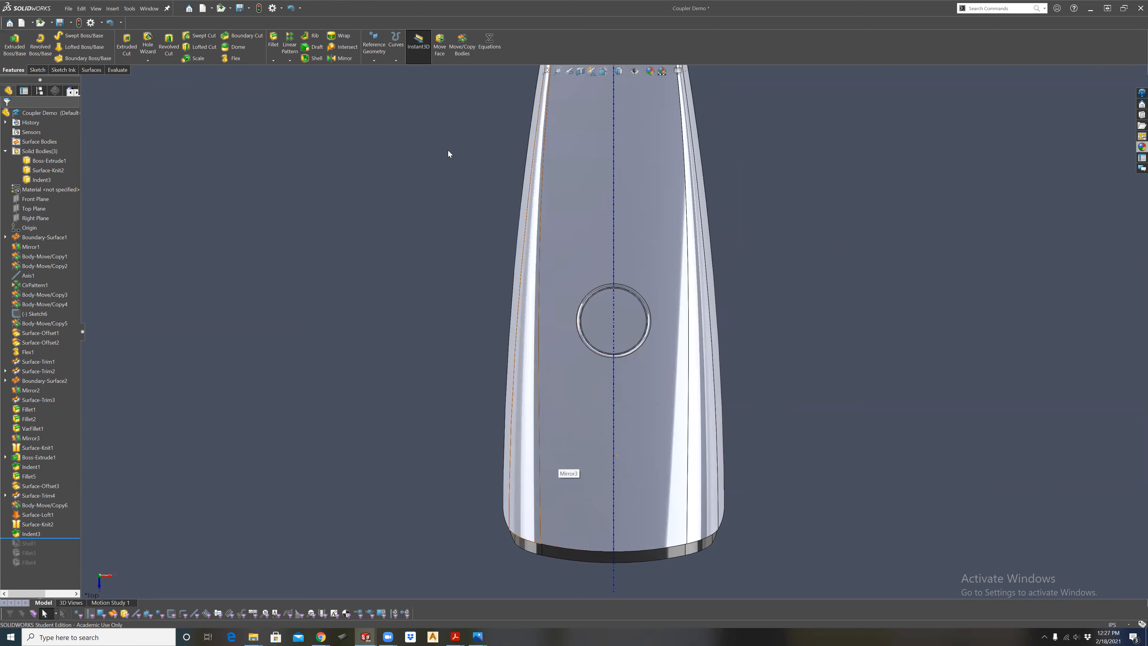
left_click(29, 208)
left_click(37, 197)
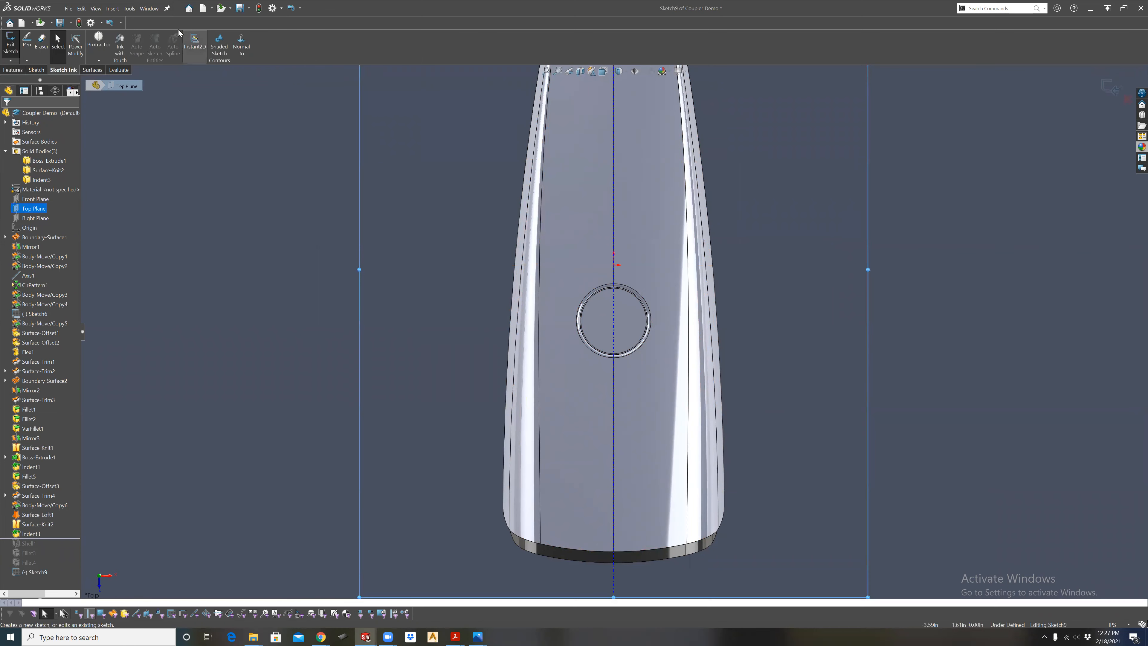
Draw two circles about 0.14 in and 0.16 in in diameter, about 0.27 in apart lengthwise, left of the centreline near the wide end.
left_click(38, 71)
left_click(69, 35)
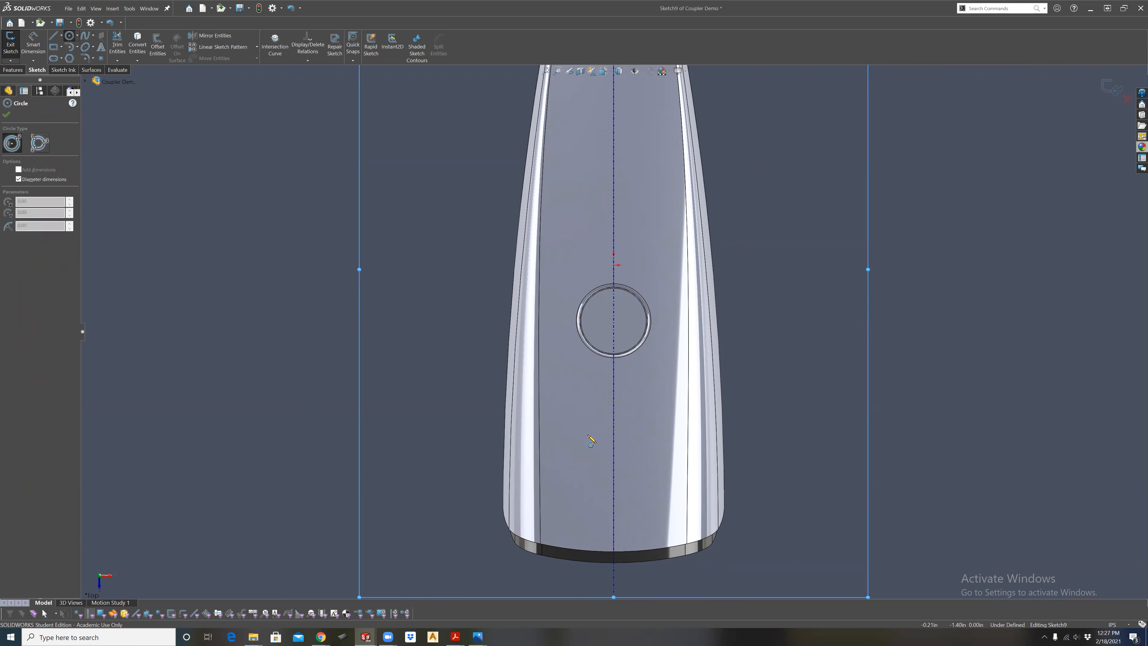
left_click(581, 522)
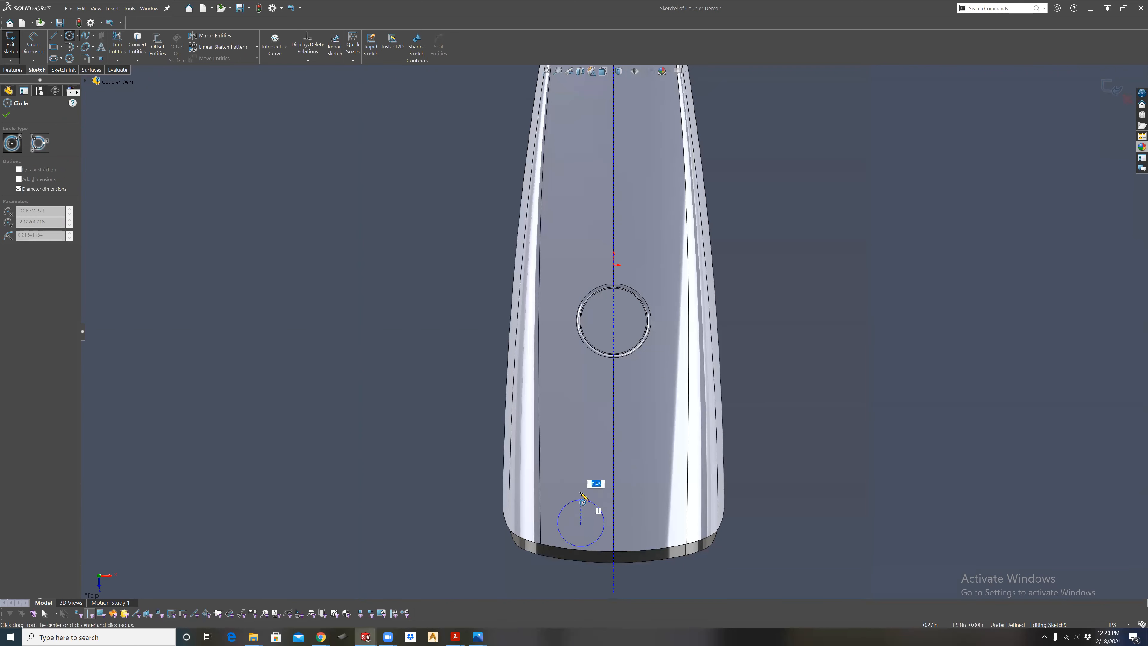
left_click(589, 523)
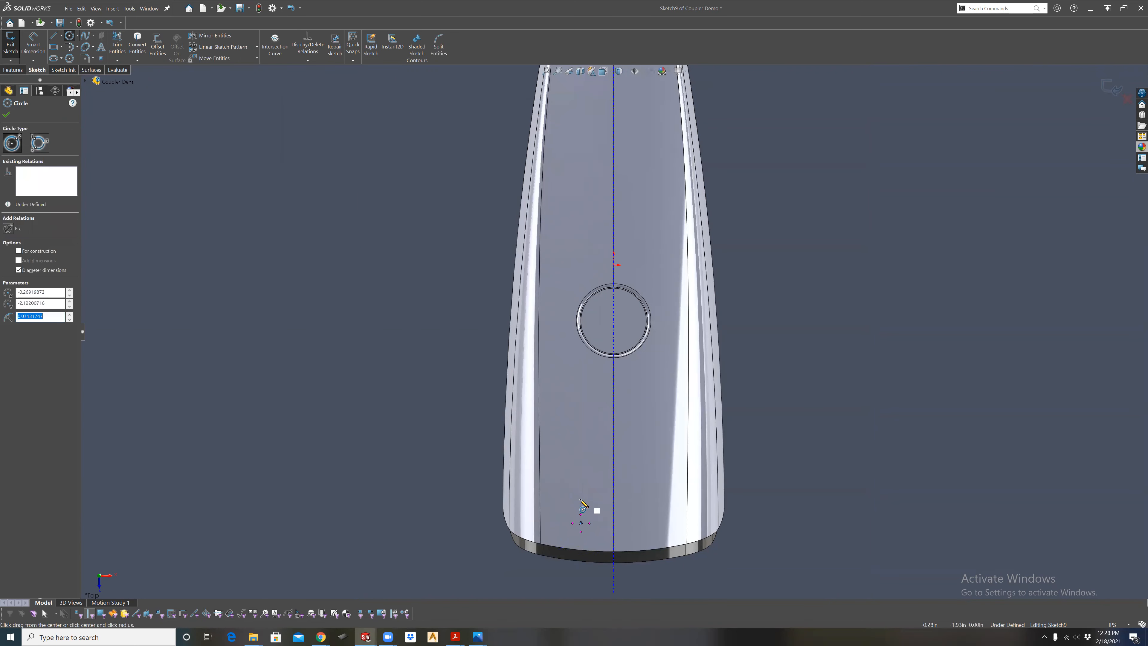
left_click(581, 491)
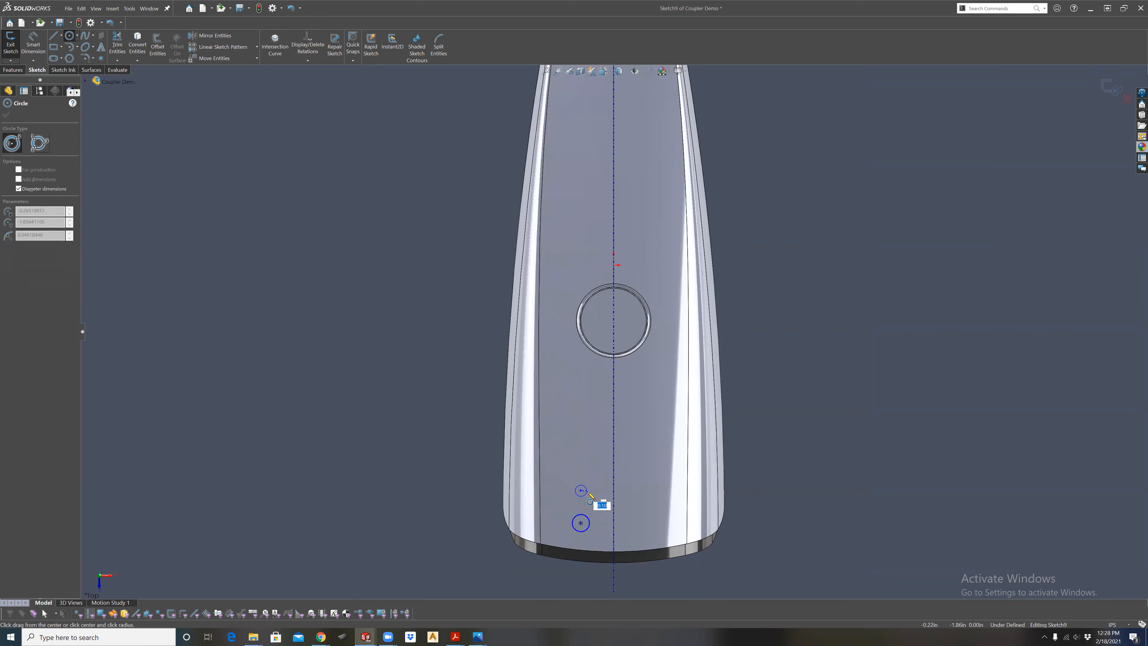
left_click(591, 495)
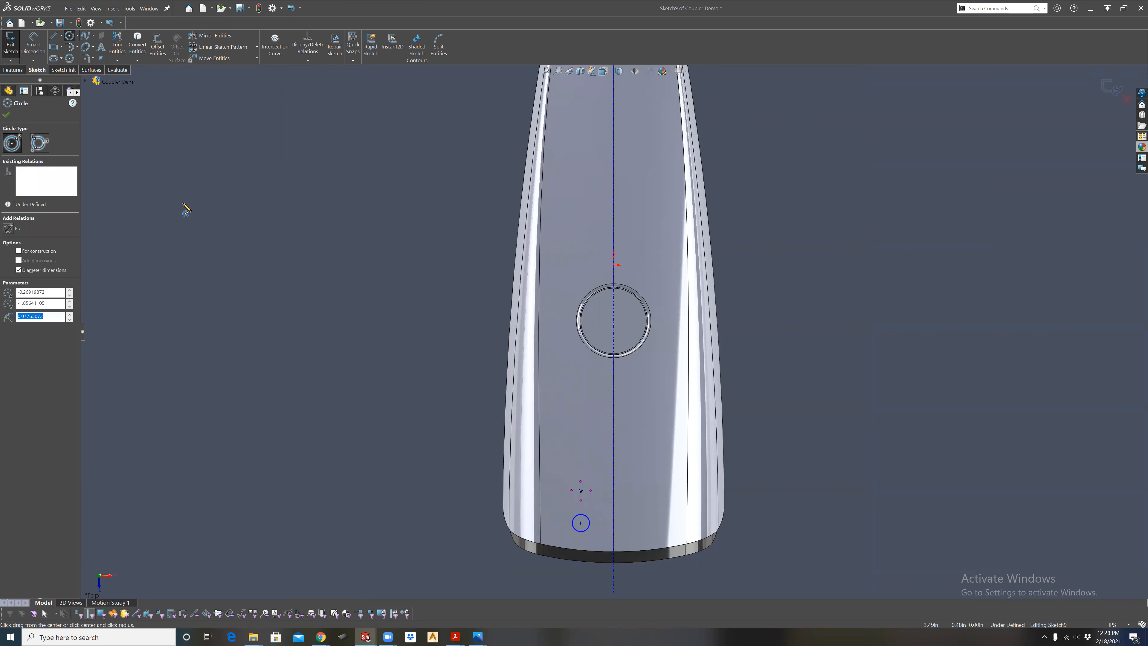
left_click(7, 117)
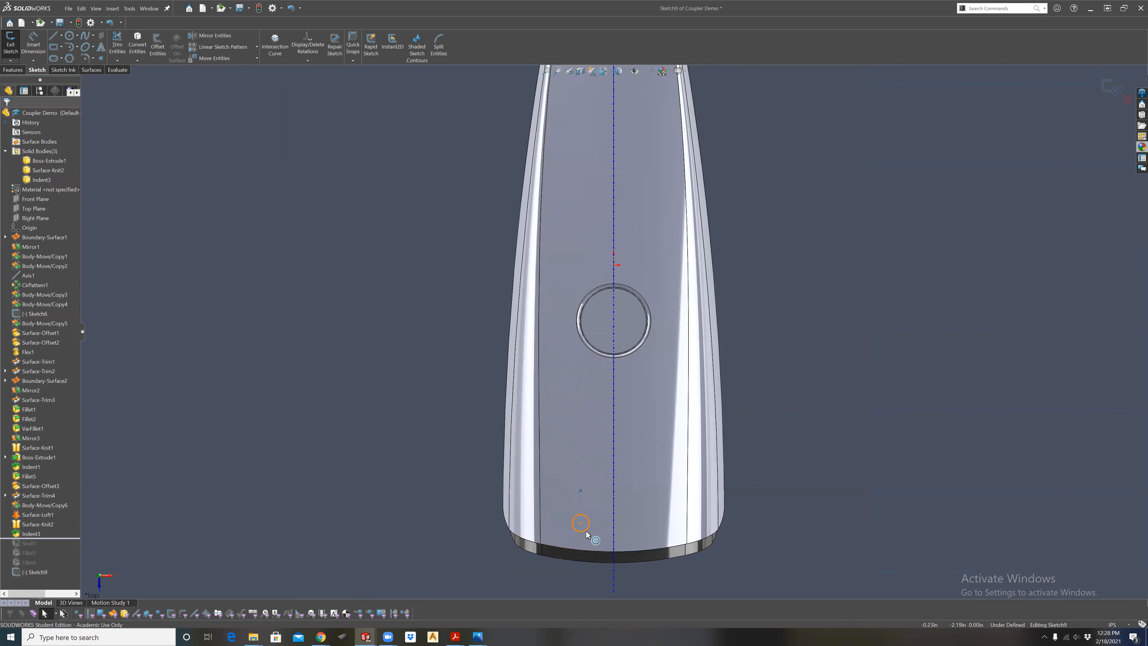
Make the two circles equal in size and exit the sketch.
left_click(584, 500)
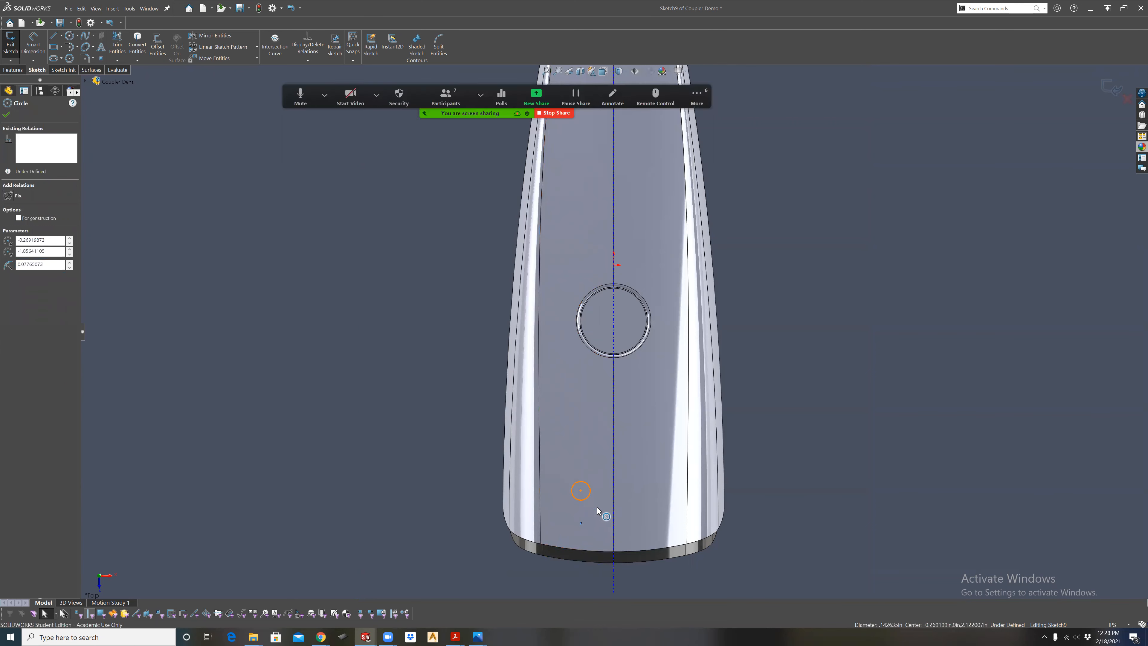
left_click(587, 516, "ctrl")
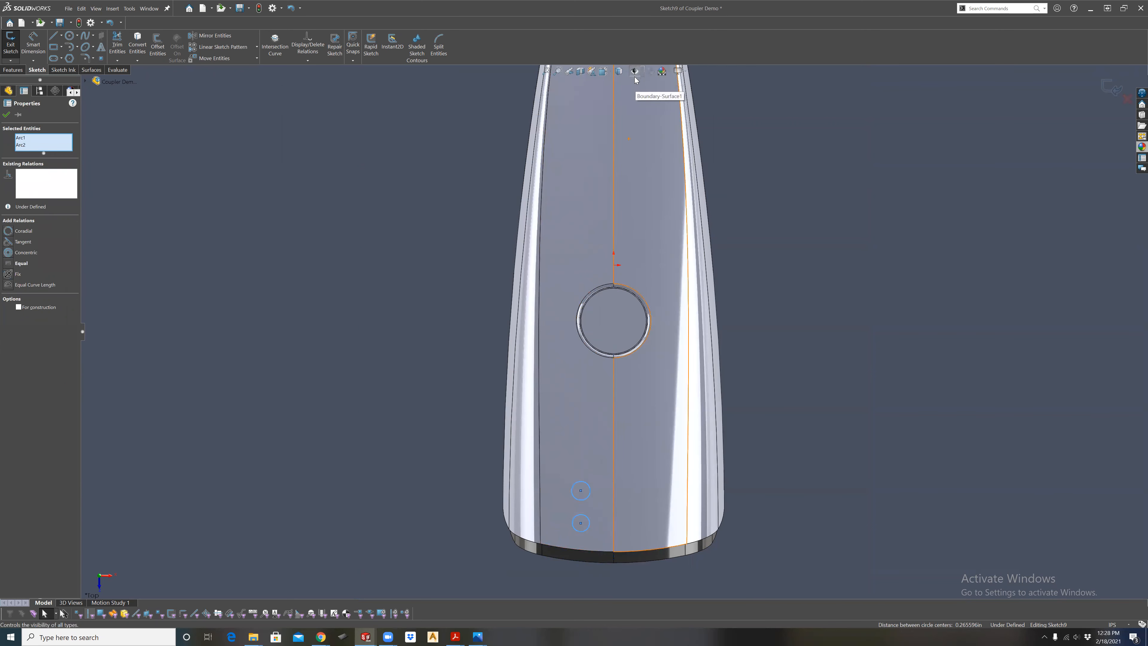
left_click(18, 263)
scroll(593, 500, "down", 2)
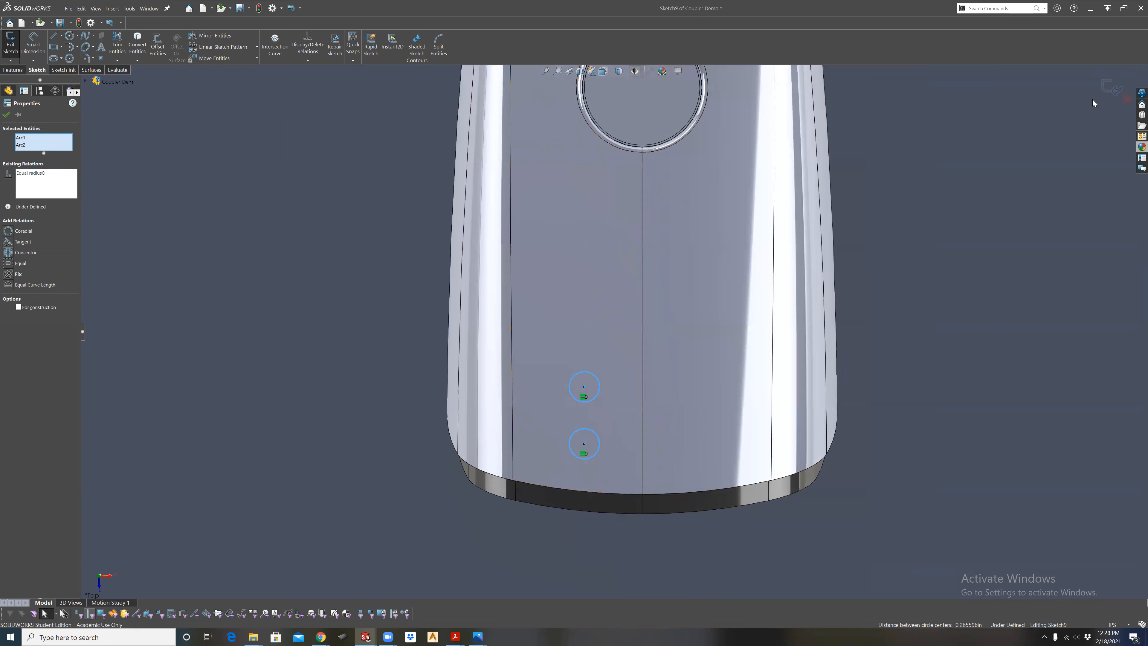
left_click(1109, 90)
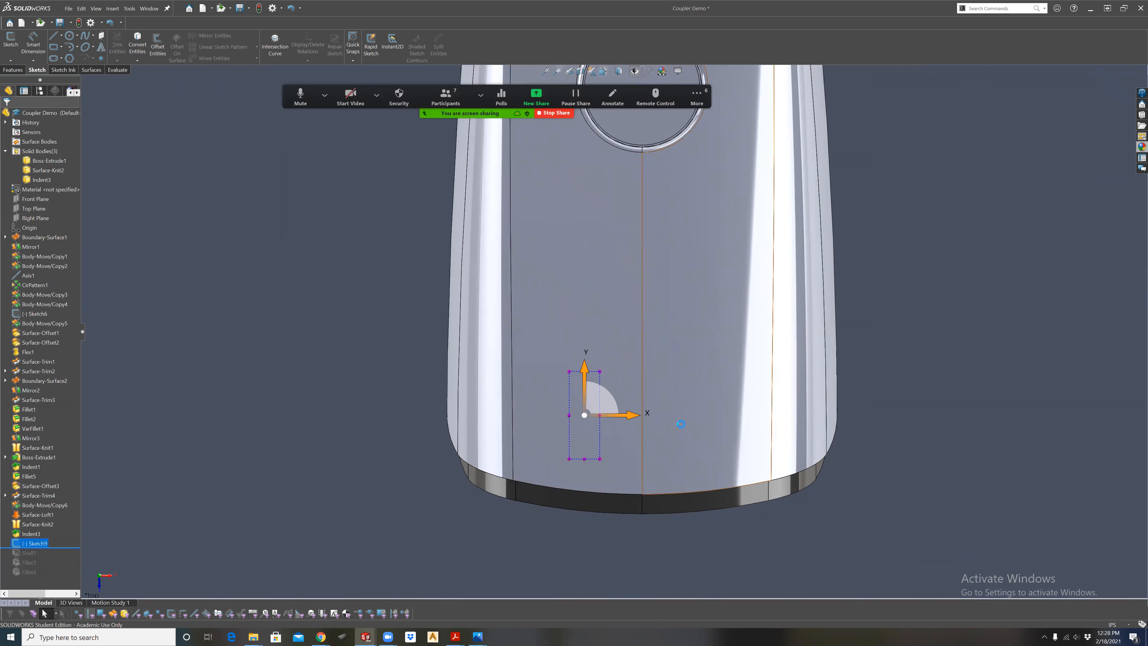
Split the upper face left of the centreline with a Projection split line using the two-circle sketch.
mouse_move(682, 375)
middle_mouse_down()
mouse_move(646, 395)
mouse_move(592, 382)
middle_mouse_up()
scroll(593, 382, "up", 3)
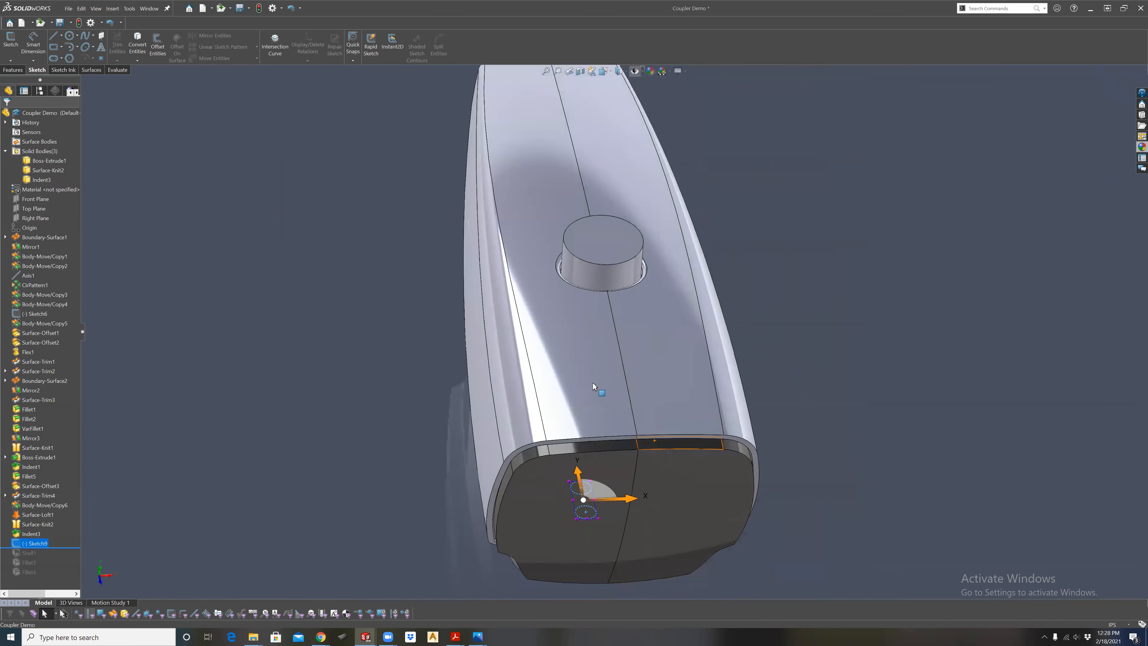
left_click(594, 383)
left_click(13, 70)
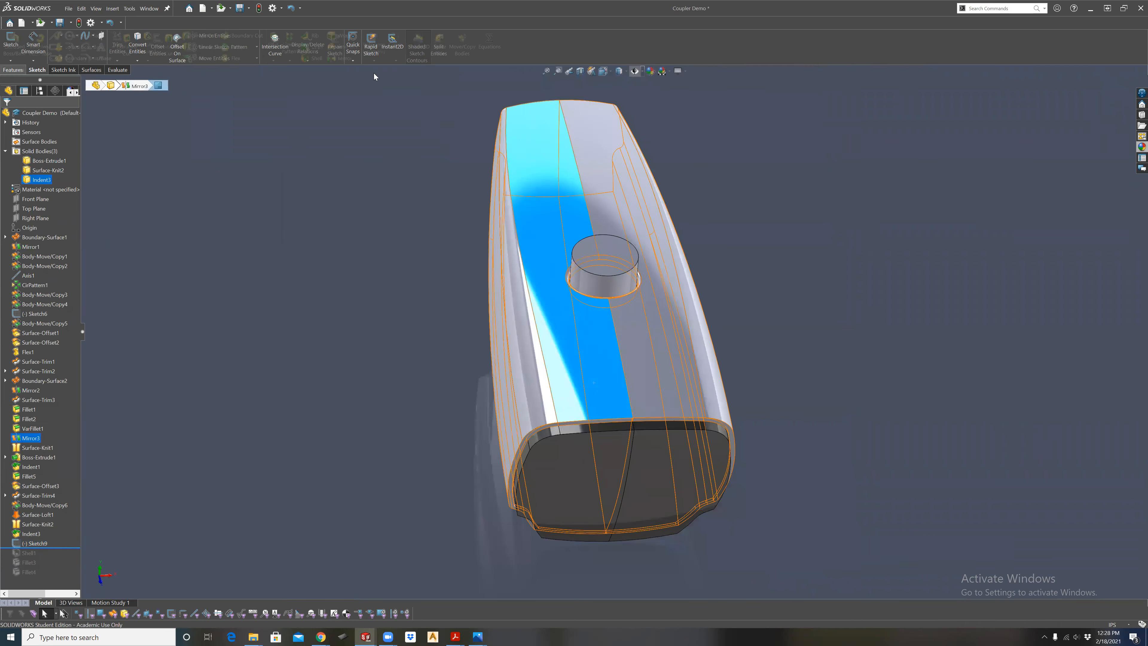
left_click(396, 61)
left_click(409, 70)
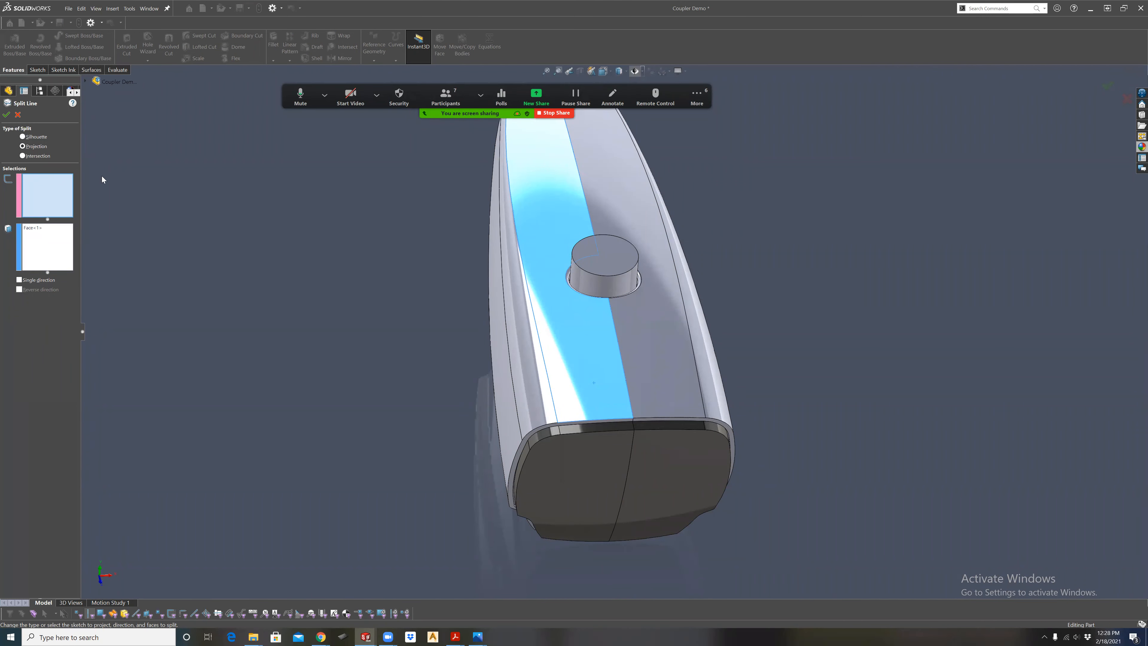
left_click(85, 81)
left_click(124, 483)
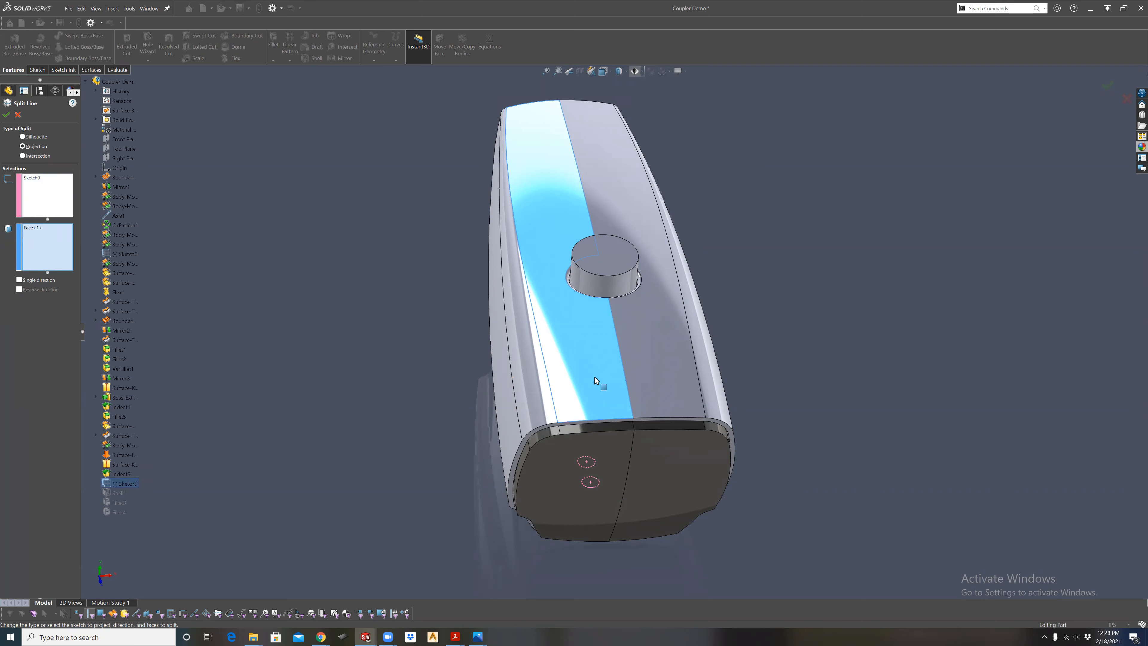
left_click(6, 115)
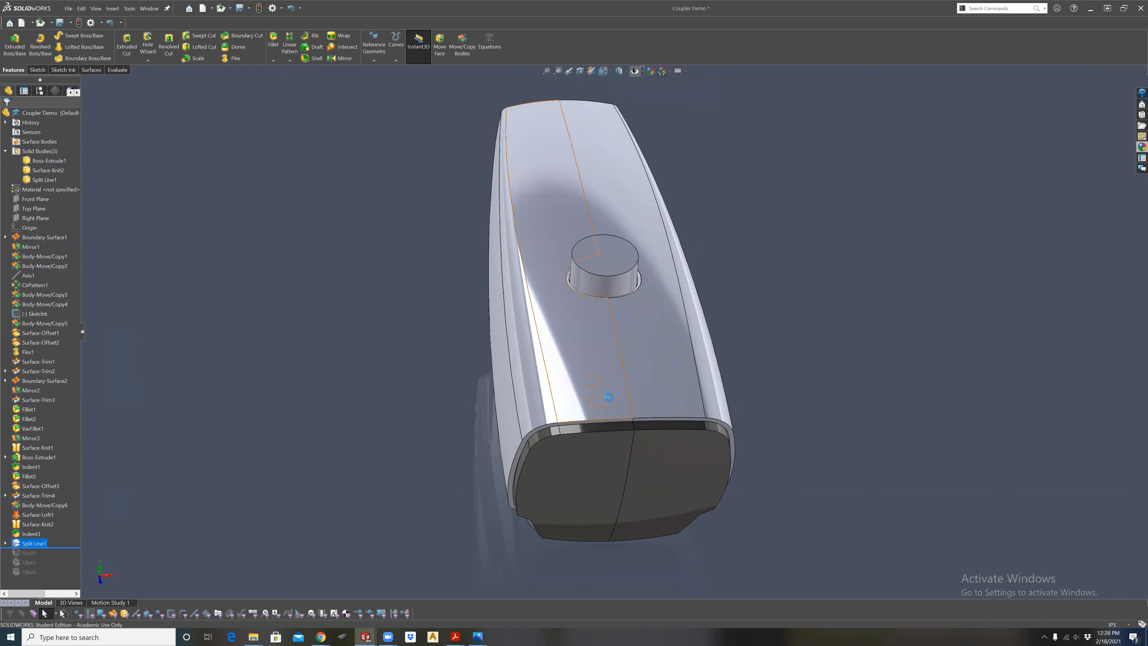
Color the two circular split faces white (RGB 255, 255, 255).
middle_click_drag(608, 396, 742, 368)
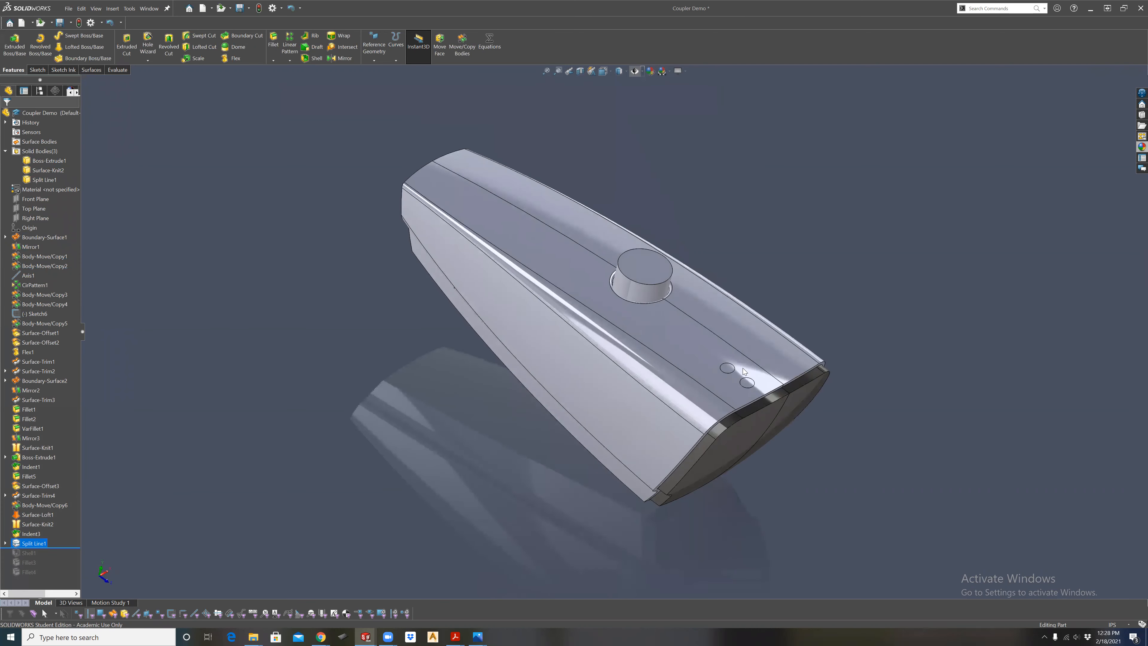
scroll(743, 368, "down", 5)
left_click(736, 357)
left_click(684, 313)
left_click(738, 371, "ctrl")
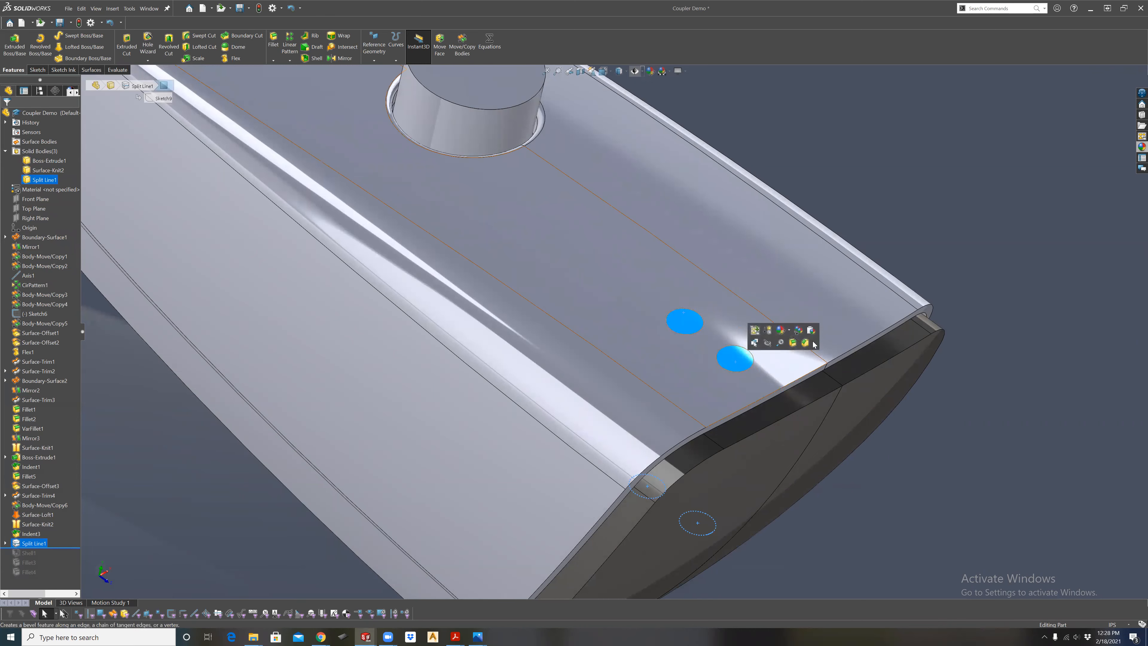
left_click(787, 333)
left_click(803, 375)
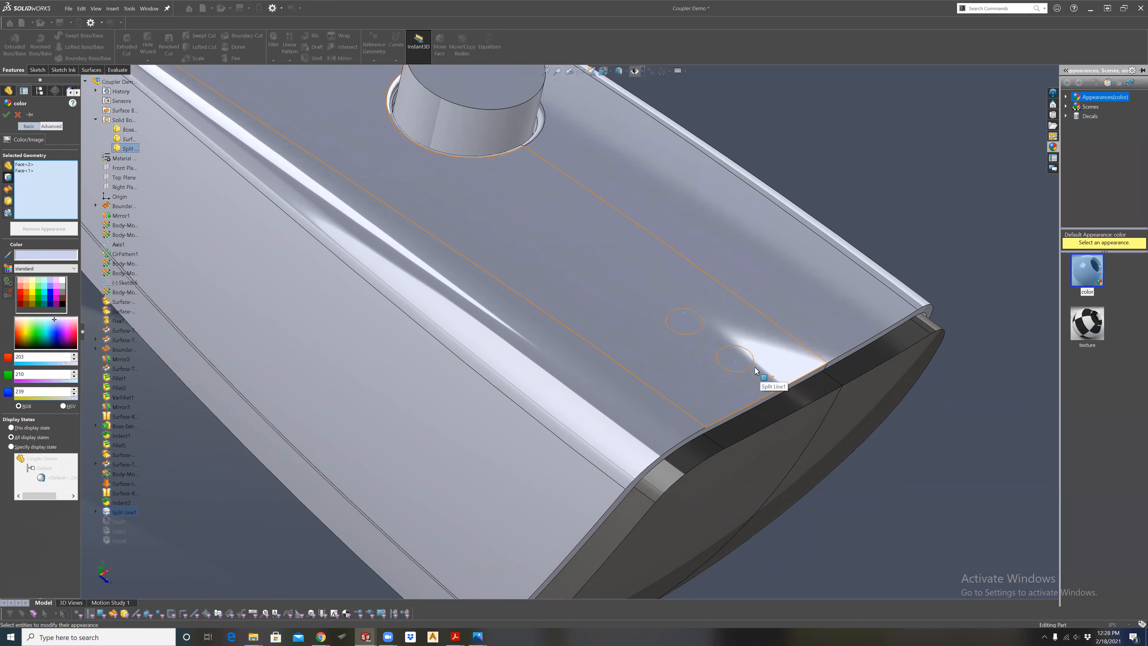
left_click(63, 281)
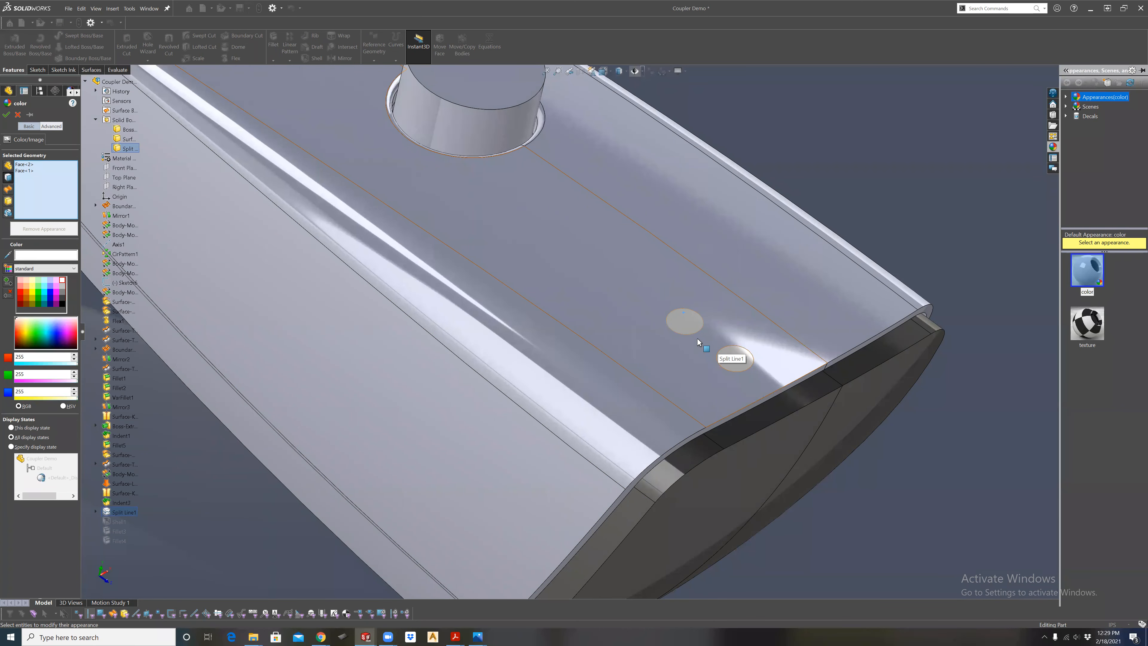
scroll(689, 339, "up", 2)
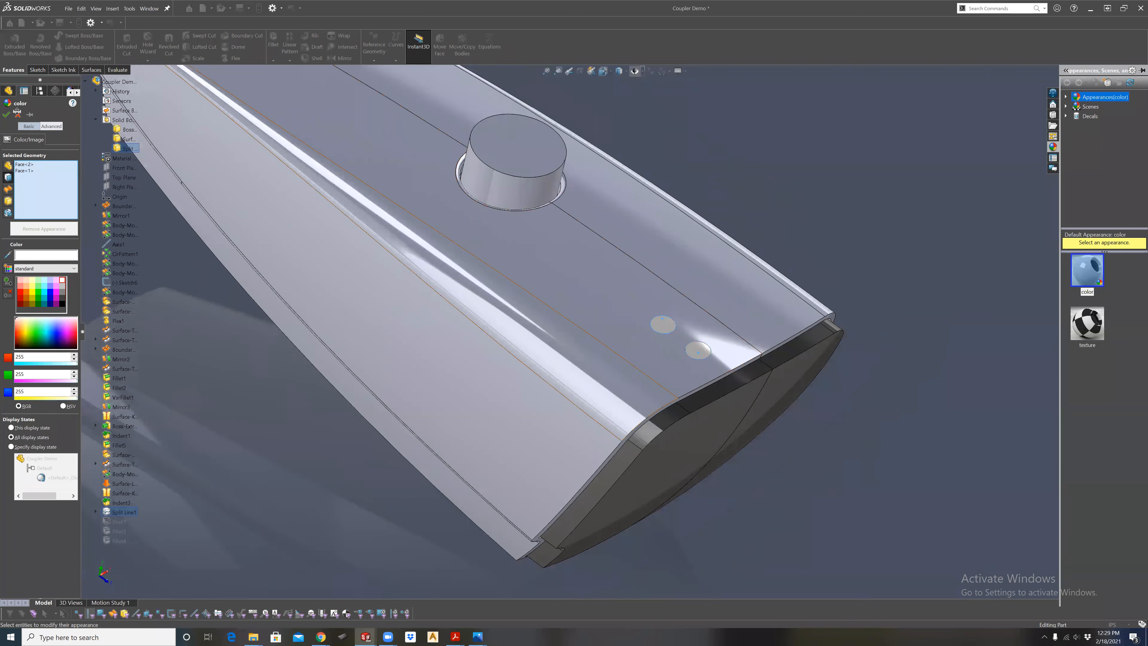
left_click(6, 115)
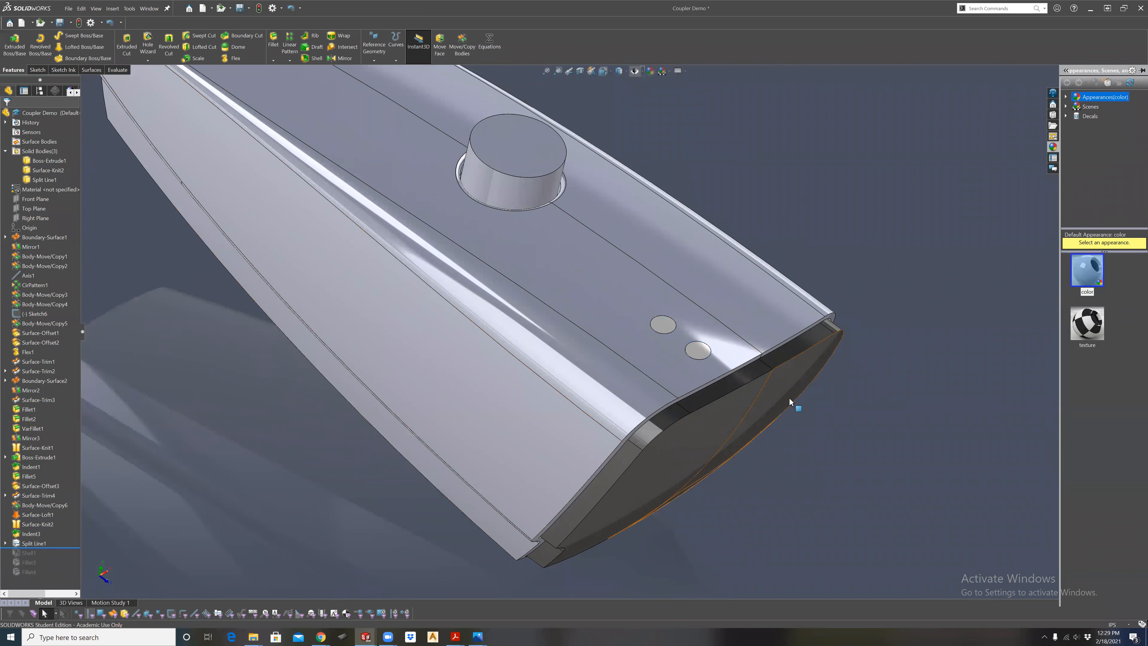
Create an outward offset surface of the two white circular faces at a distance of 0.01 in.
middle_click_drag(692, 384, 707, 325)
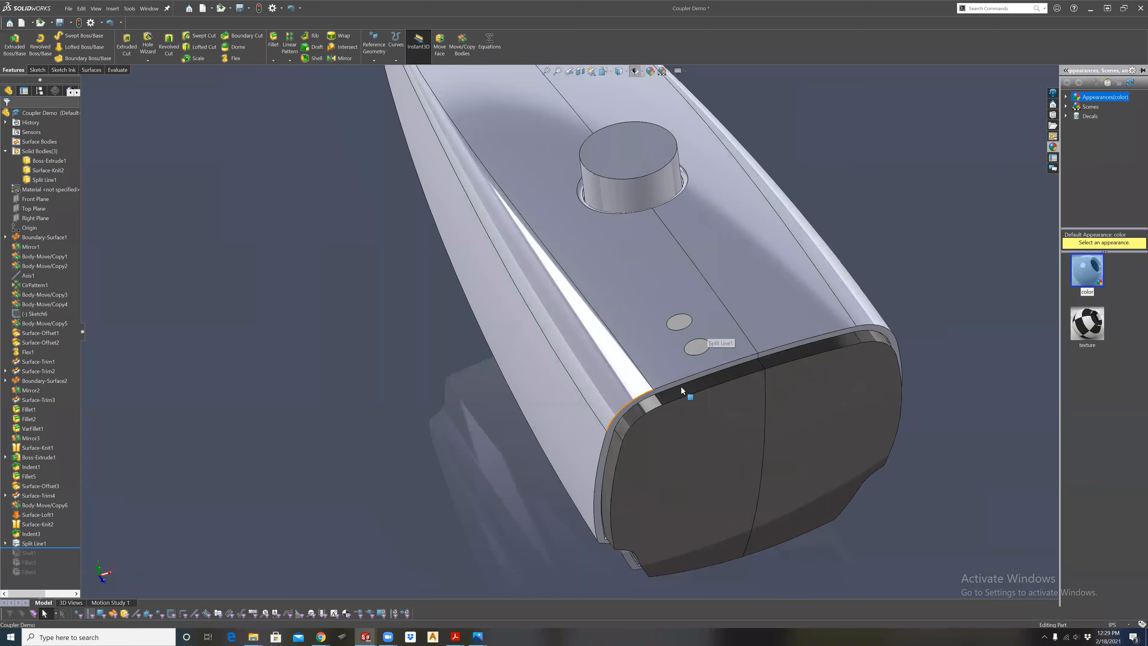
scroll(682, 388, "down", 5)
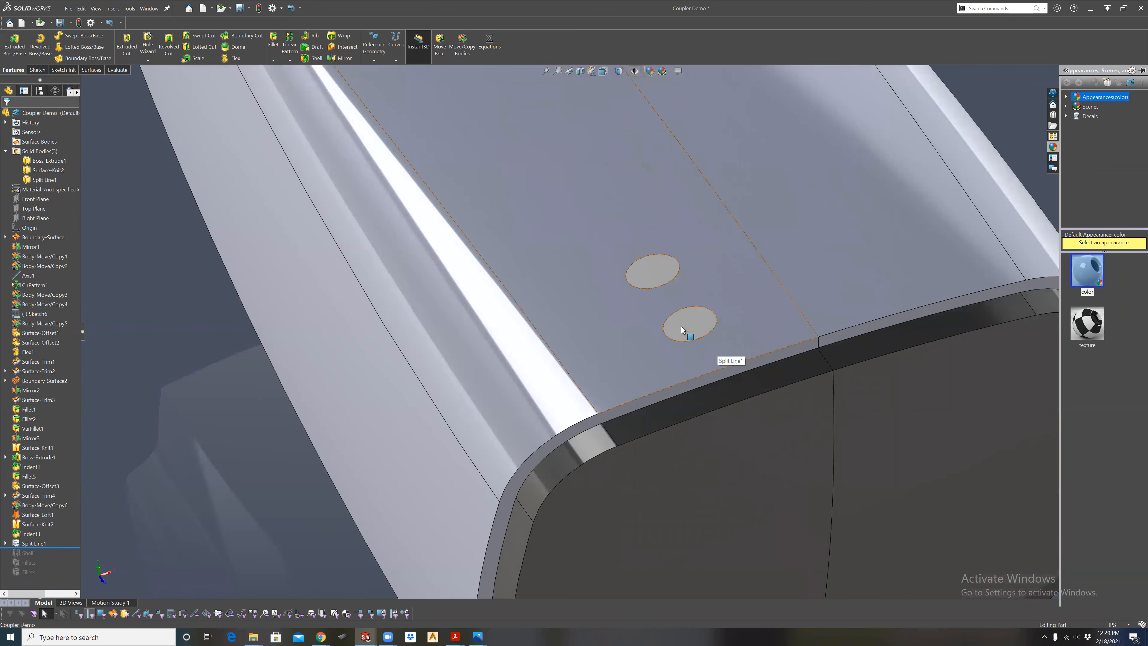
left_click(687, 331)
left_click(660, 268, "ctrl")
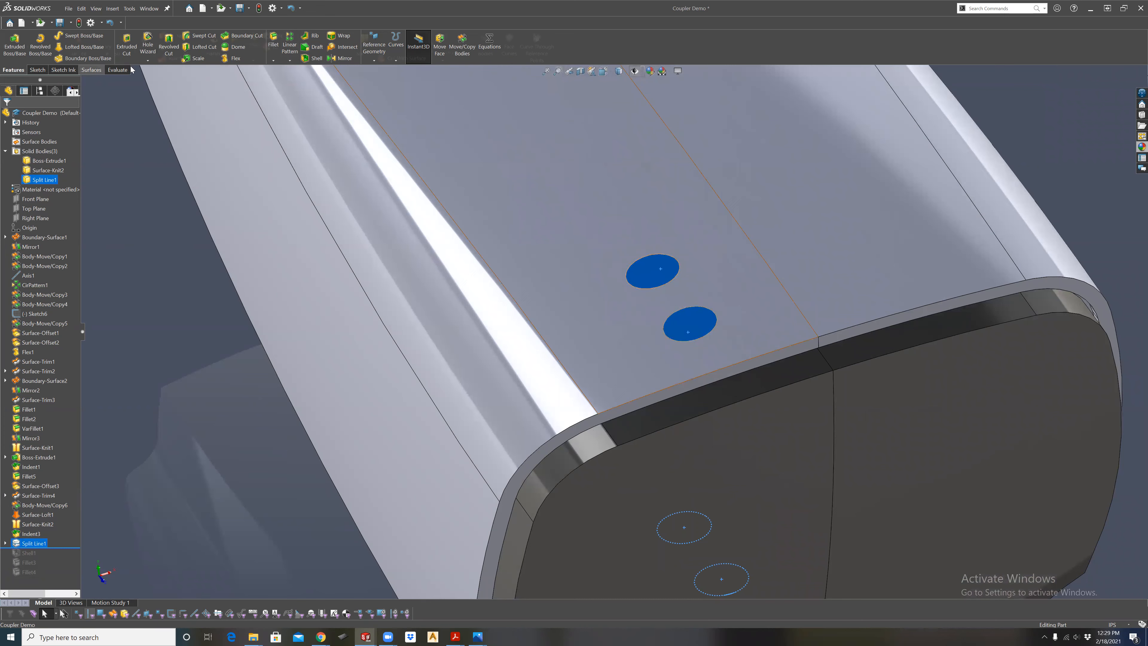
left_click(91, 69)
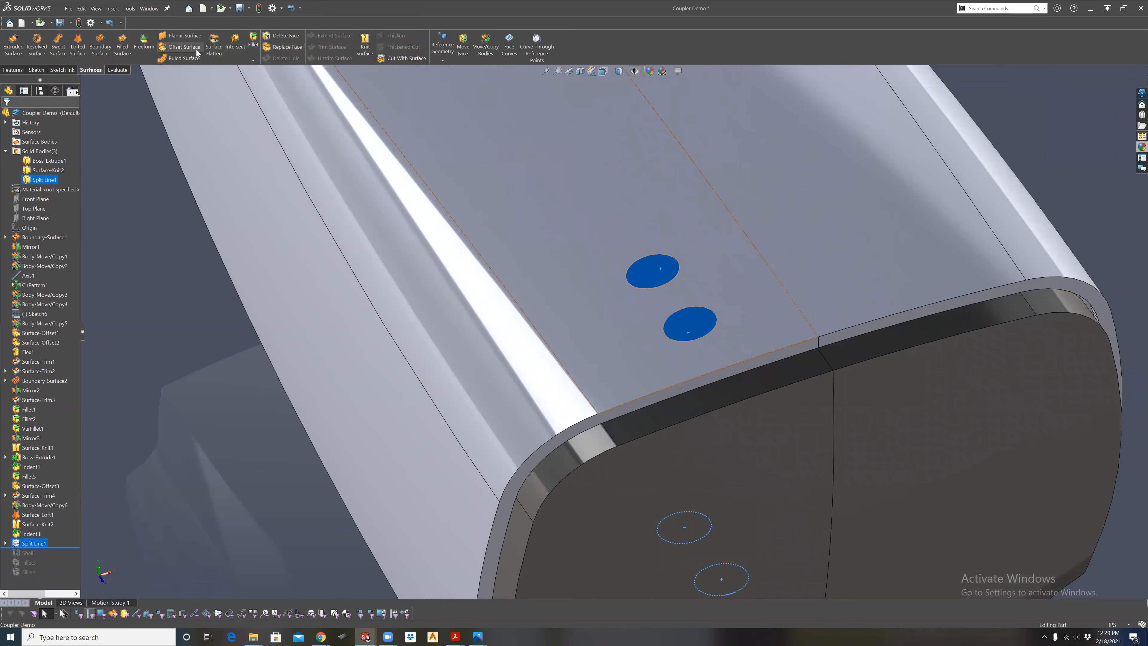
left_click(180, 47)
left_click(39, 164)
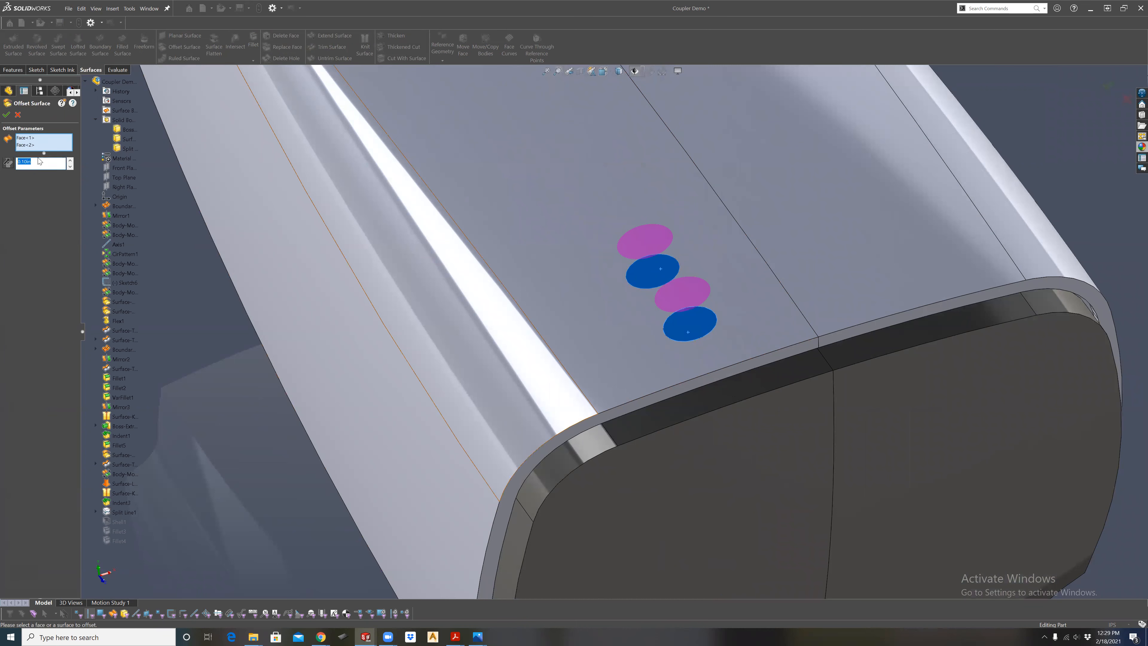
key("BackSpace")
key("Return")
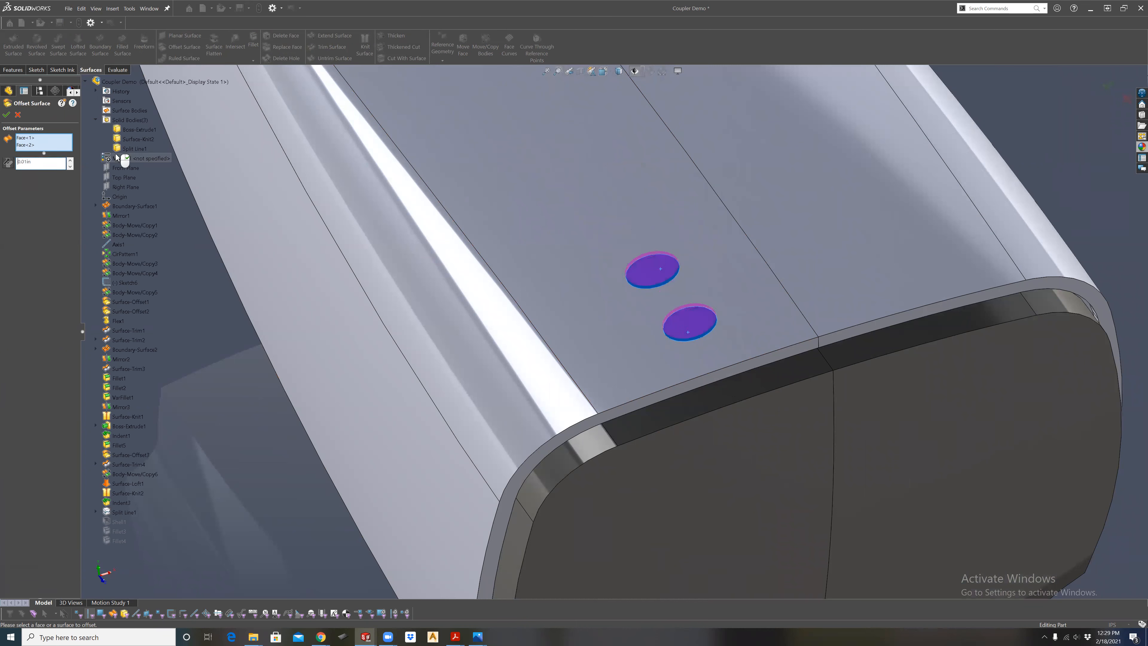
left_click(7, 115)
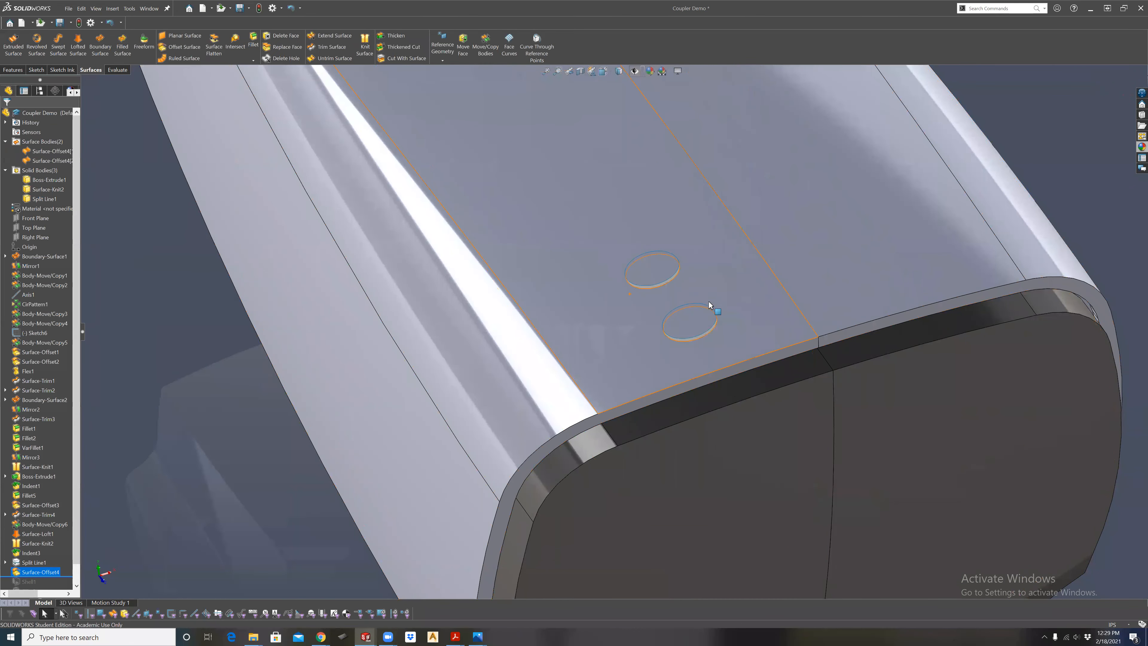
scroll(694, 310, "down", 3)
mouse_move(640, 322)
middle_mouse_down()
mouse_move(651, 233)
mouse_move(722, 198)
mouse_move(641, 319)
middle_mouse_up()
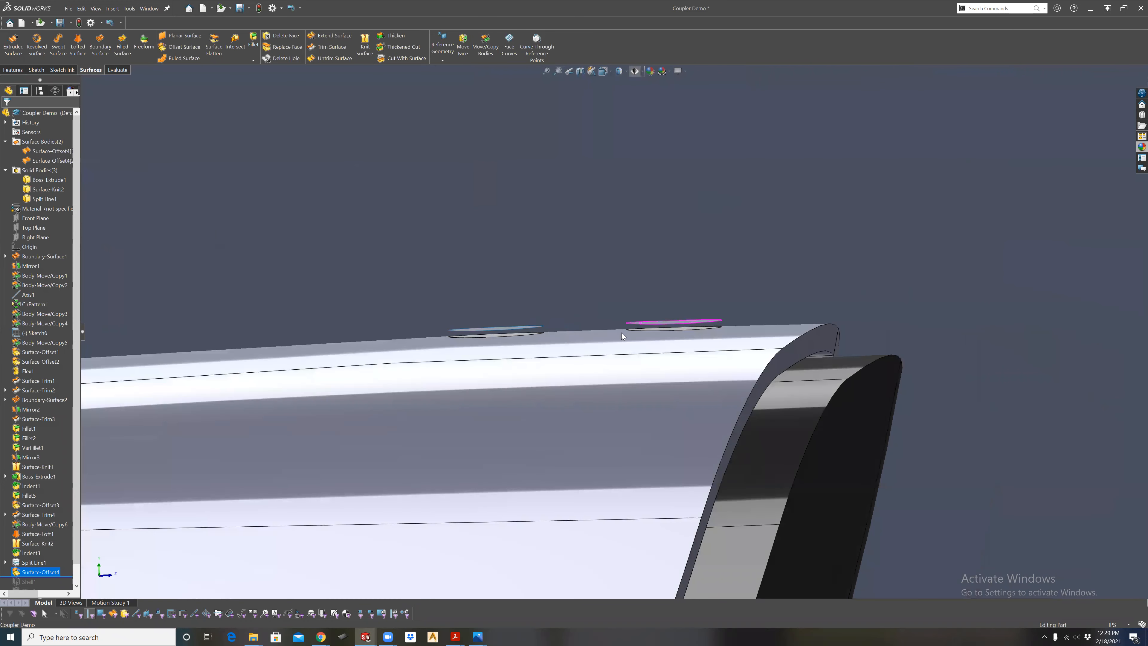
scroll(354, 358, "down", 5)
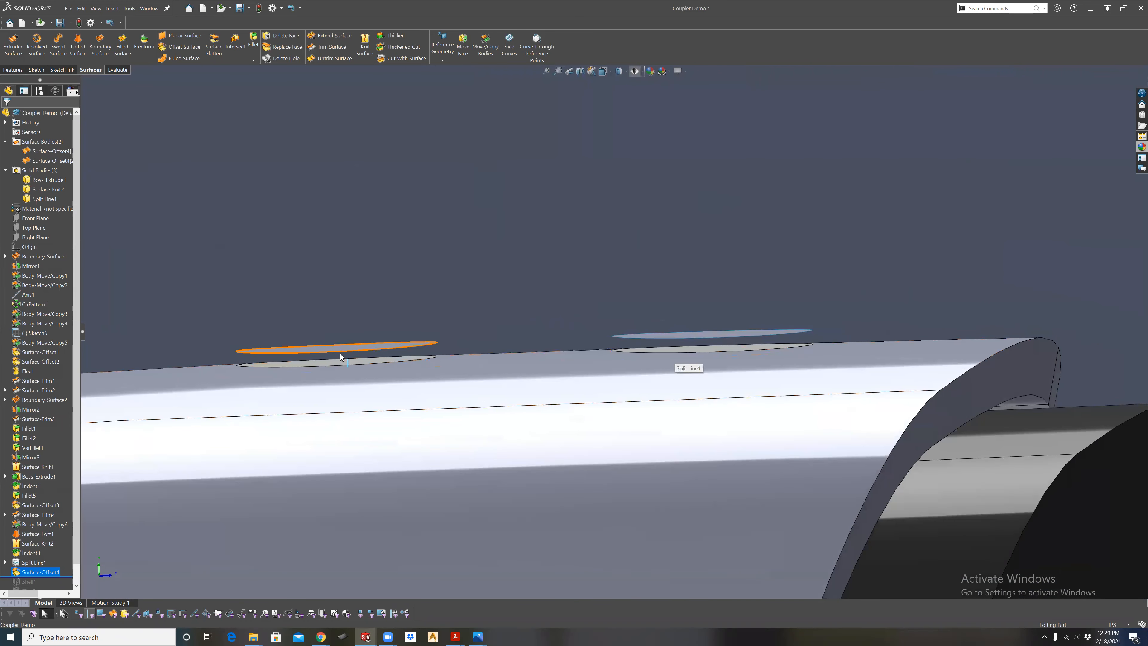
Thicken the circular offset surface farther from the body's flat end toward the body, with merging turned off.
left_click(421, 346)
left_click(391, 35)
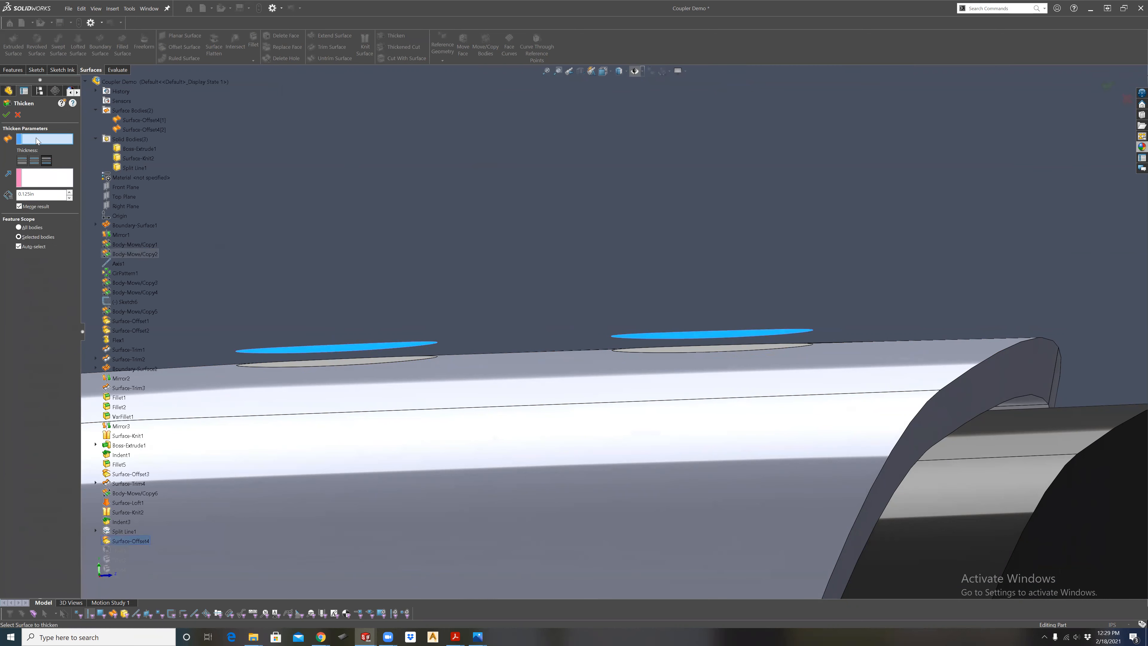
left_click(30, 206)
type(".")
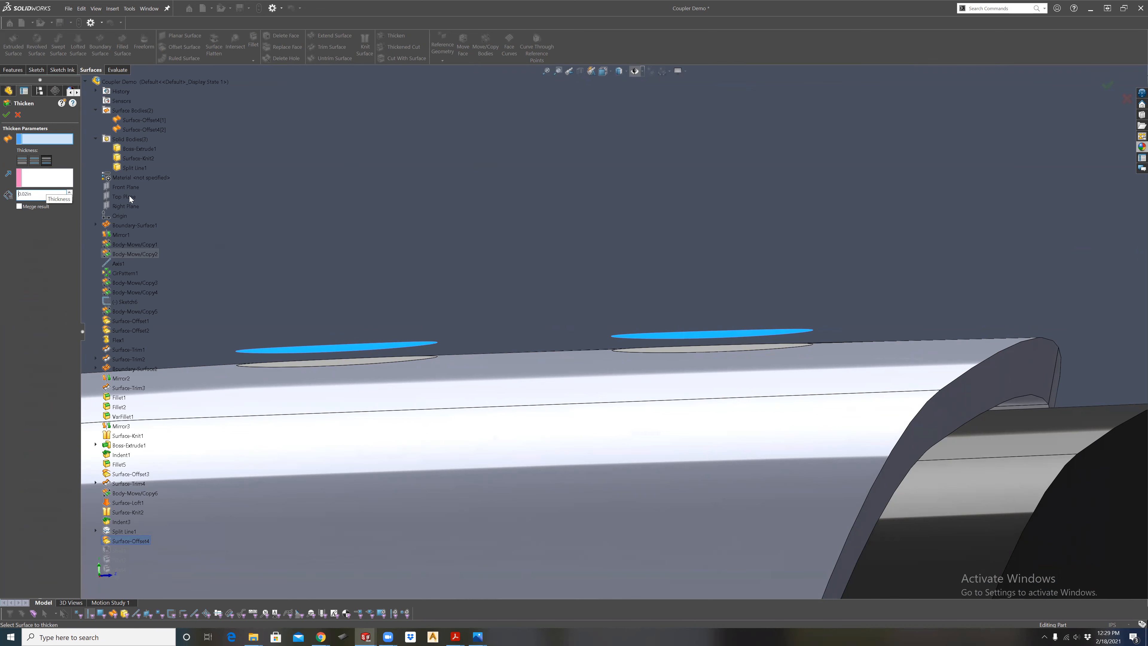
left_click(334, 349)
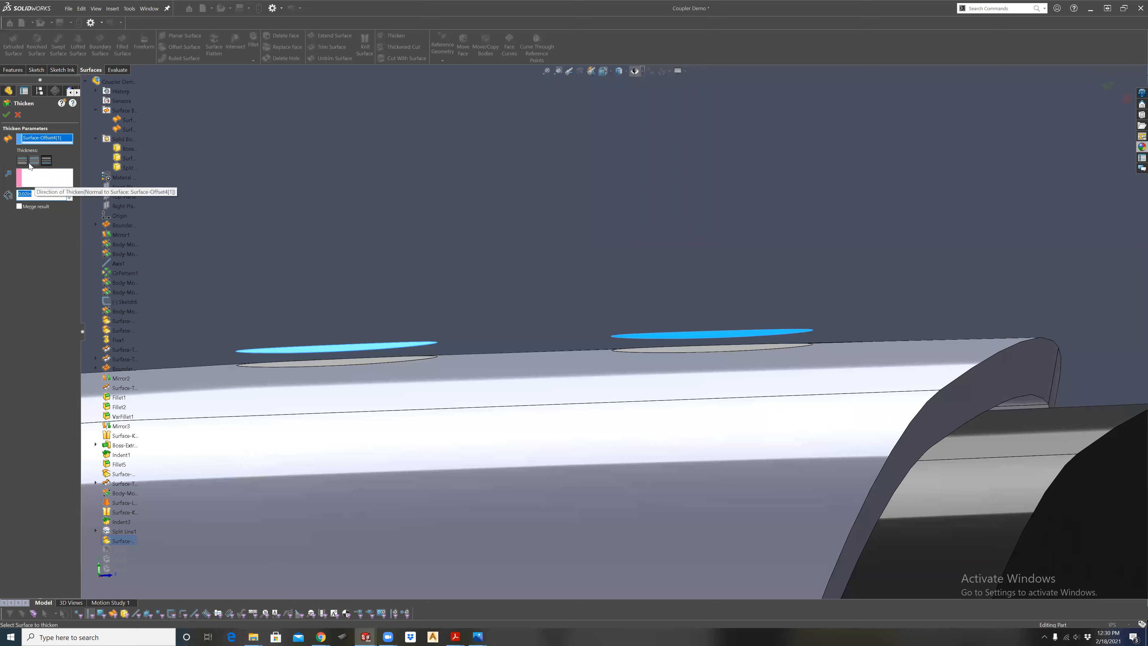
left_click(48, 162)
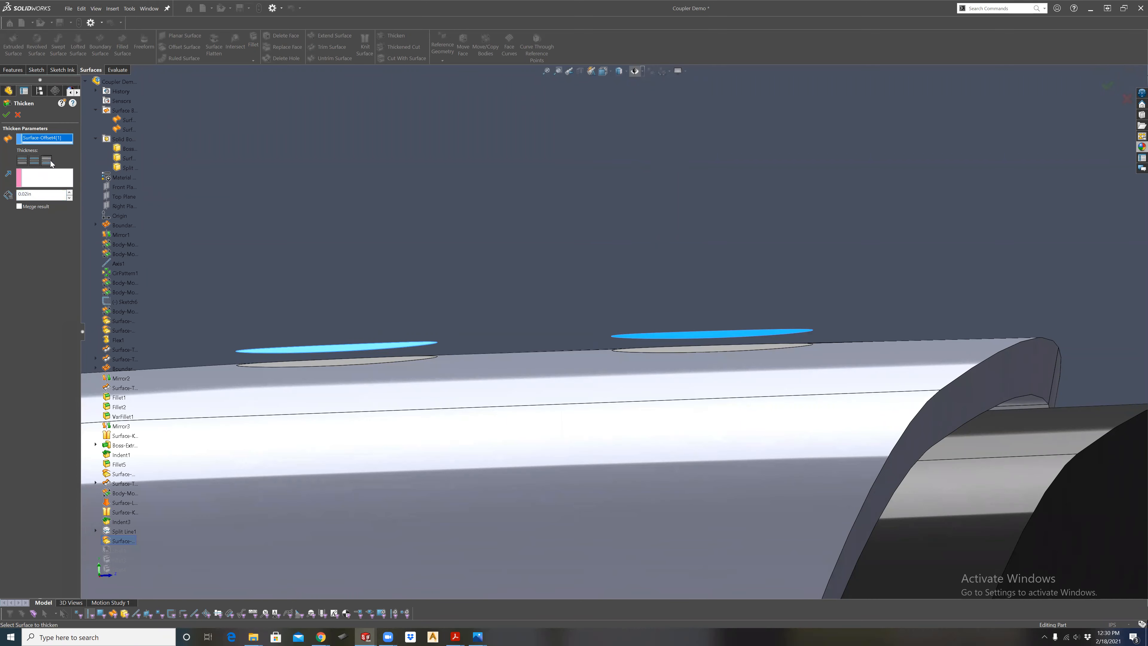
left_click(7, 115)
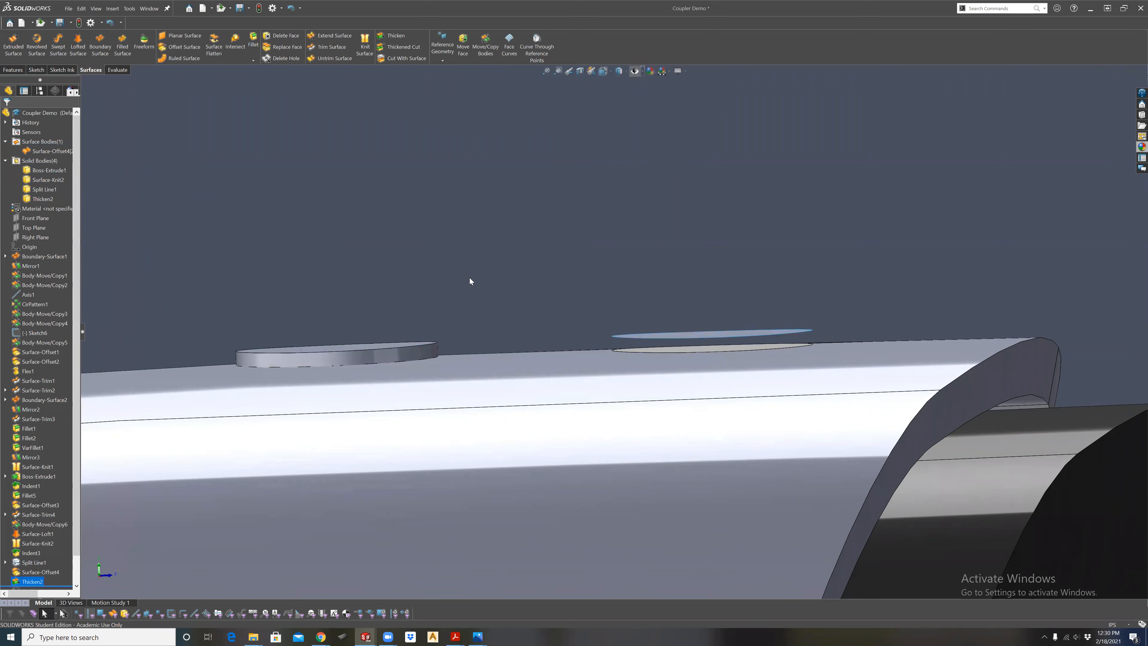
Thicken the remaining circular offset surface nearer the flat end toward the body, also without merging the result.
left_click(627, 349)
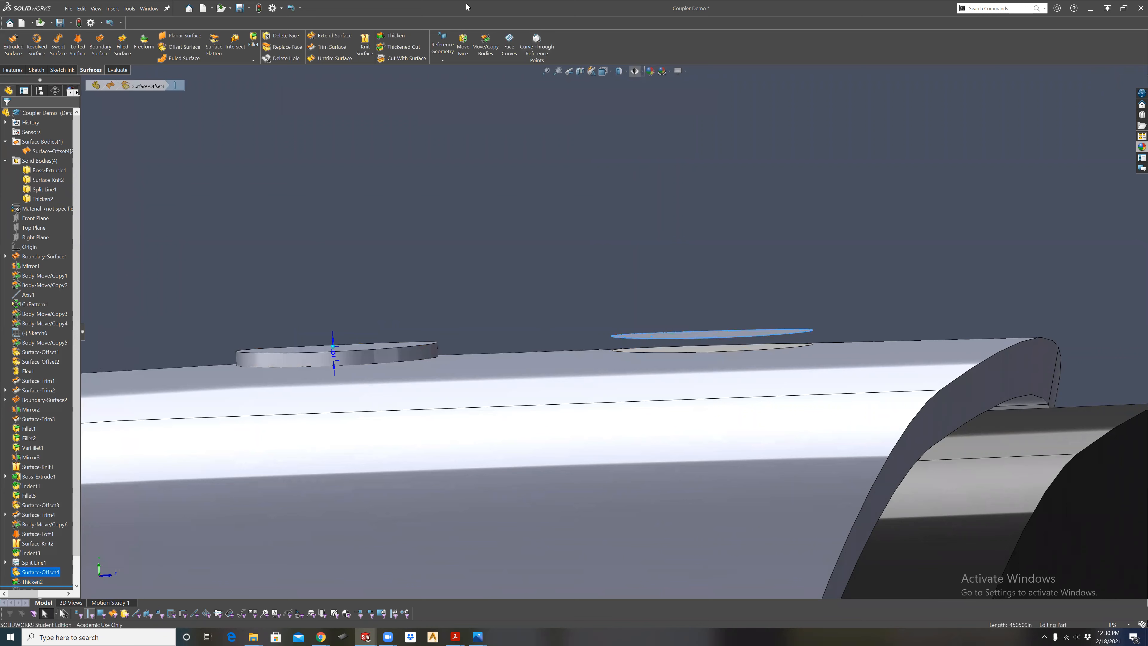
left_click(392, 36)
left_click(27, 207)
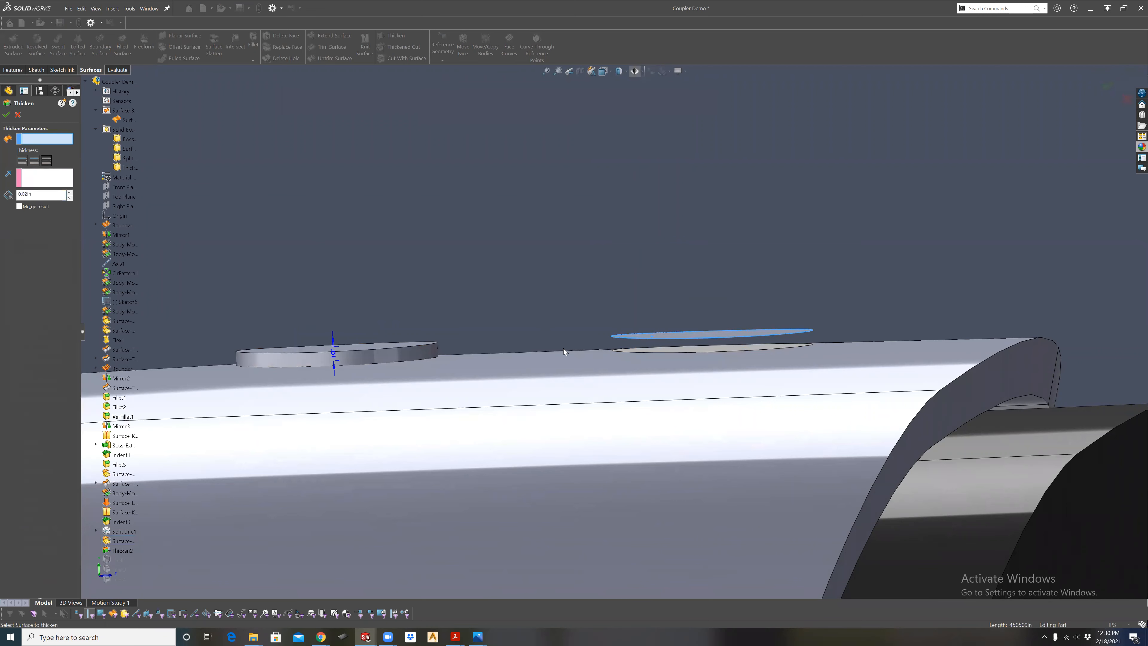
left_click(644, 339)
left_click(32, 193)
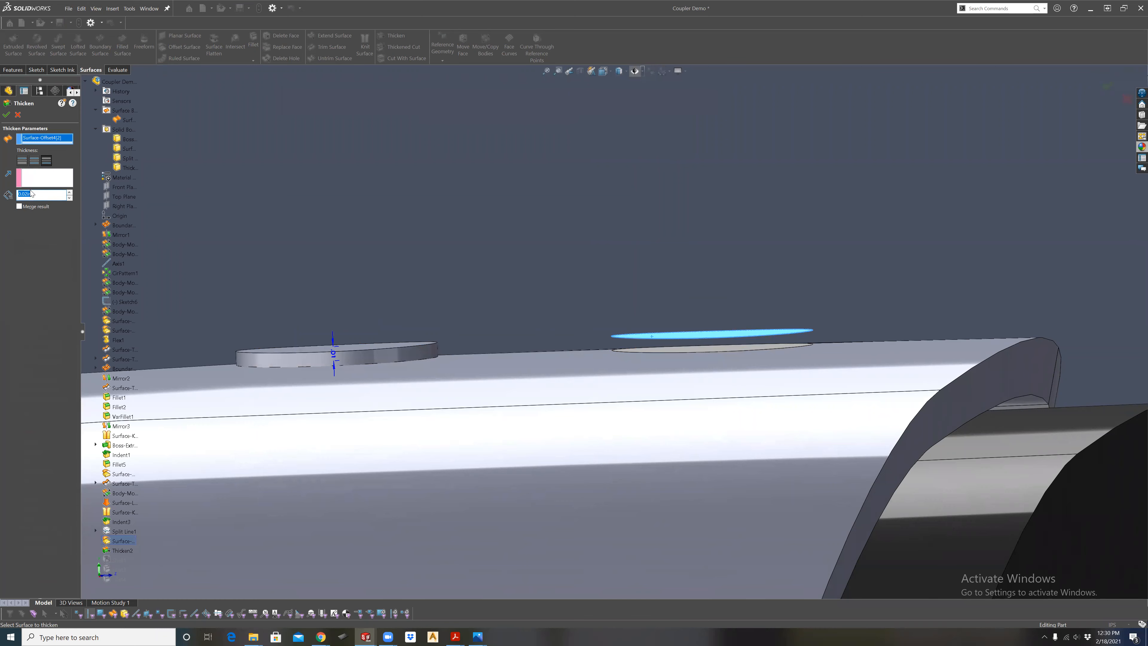
left_click(7, 115)
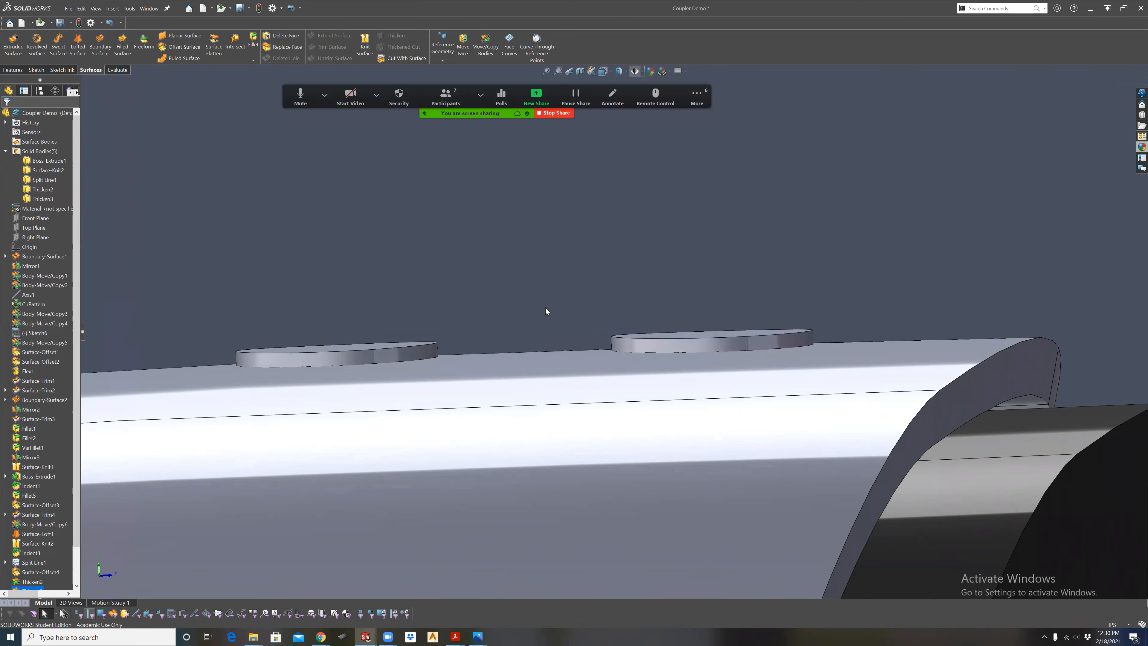
Fillet the upper edge of the disc farther from the flat end with a 0.001 in radius.
middle_click_drag(531, 362, 624, 311)
scroll(624, 311, "down", 2)
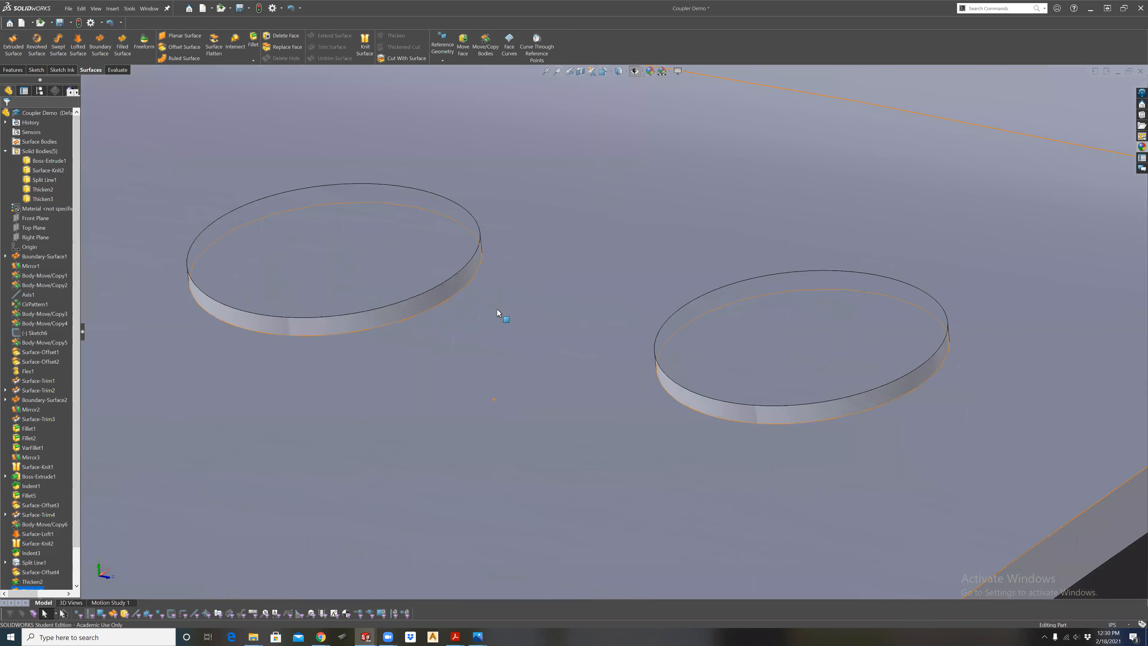
scroll(496, 309, "up", 3)
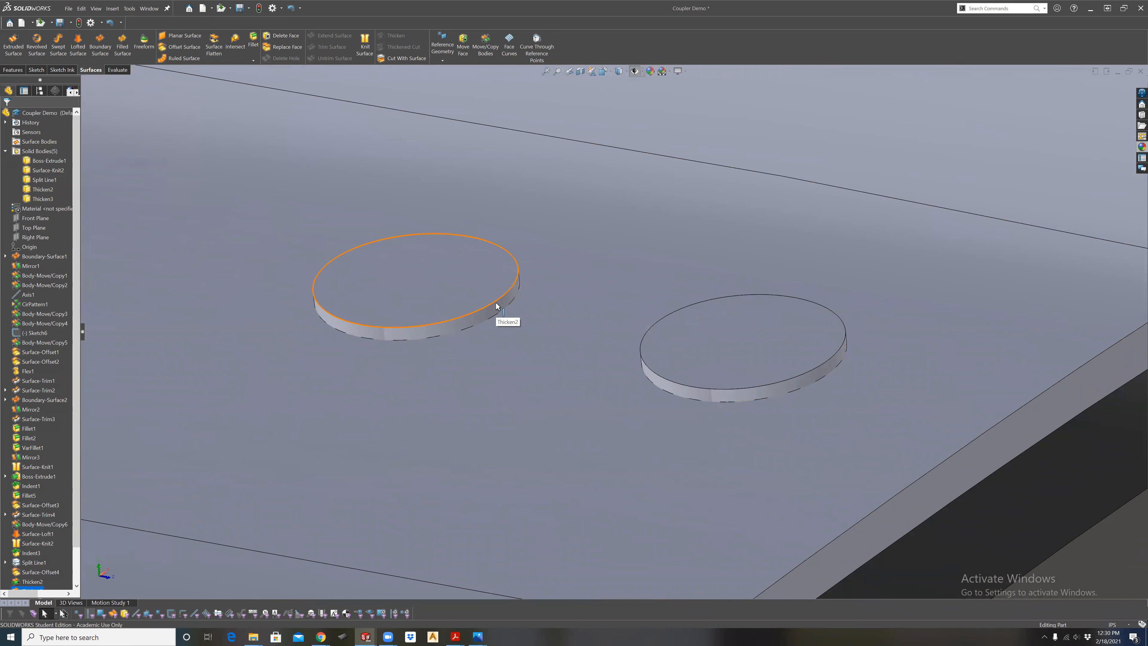
left_click(495, 303)
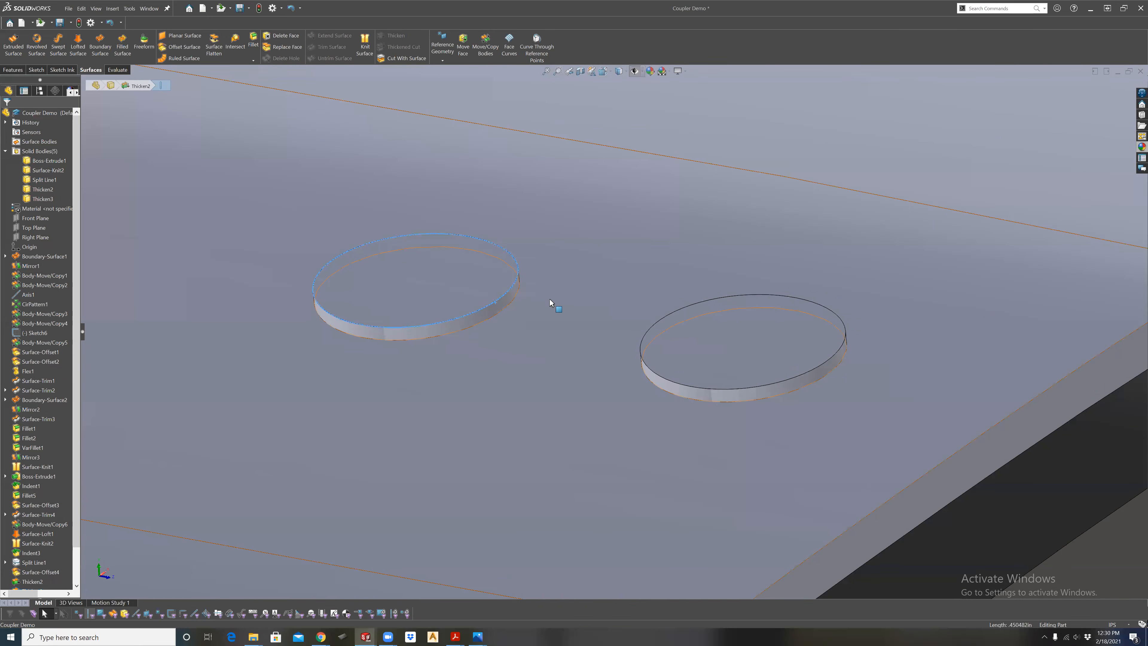
left_click(642, 348, "ctrl")
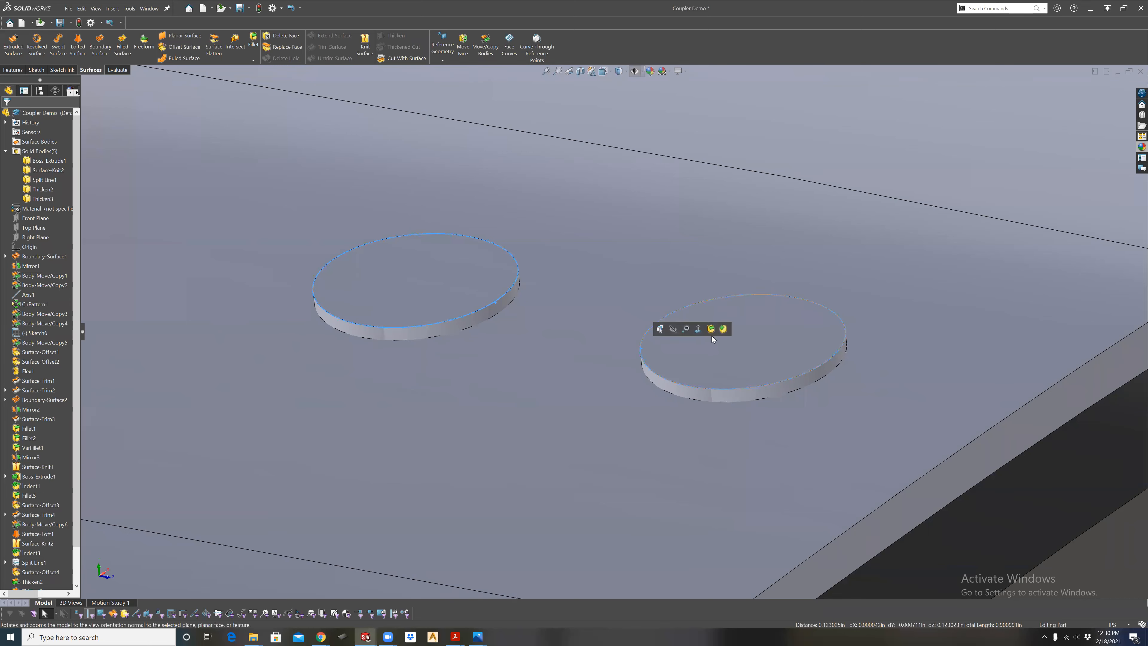
key("f")
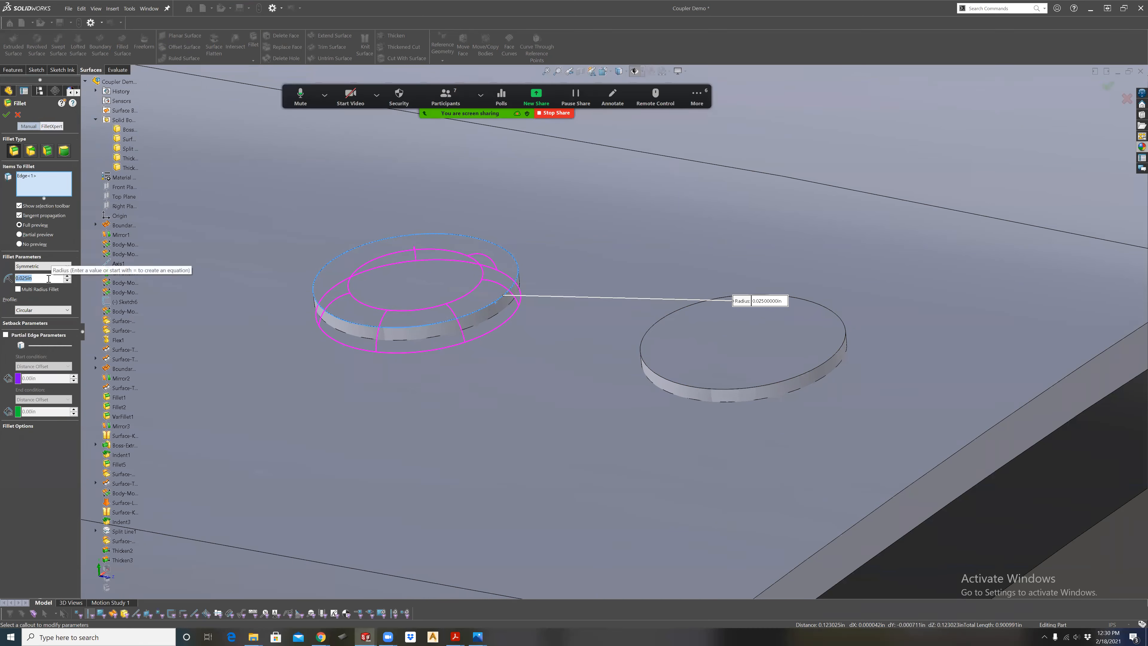
key("BackSpace")
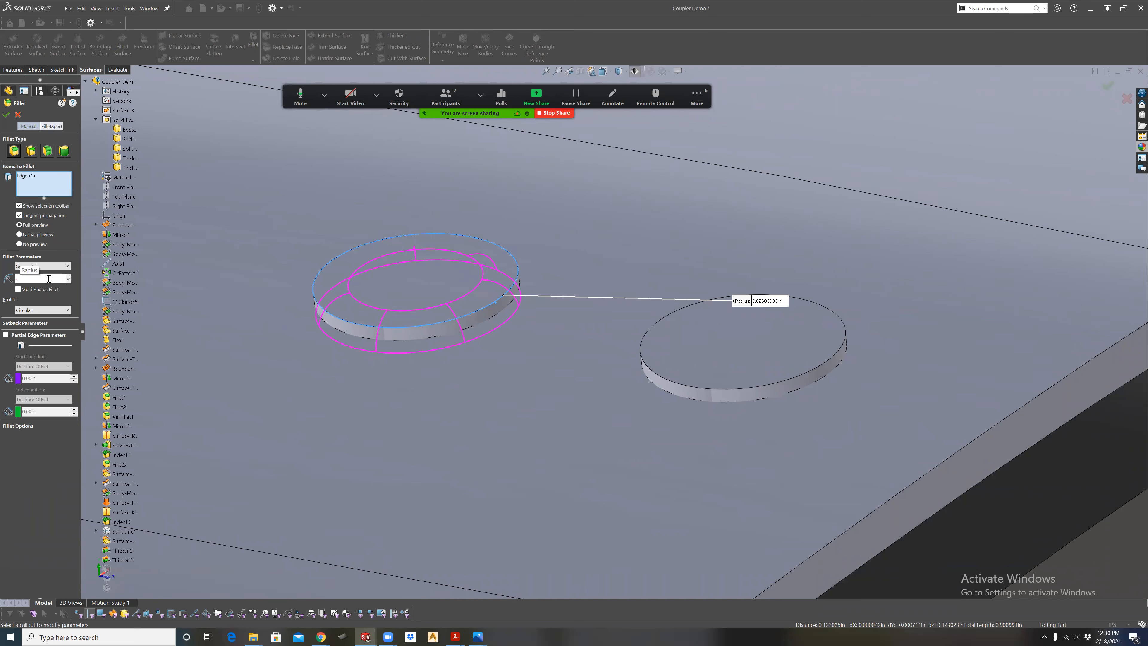
type(".0")
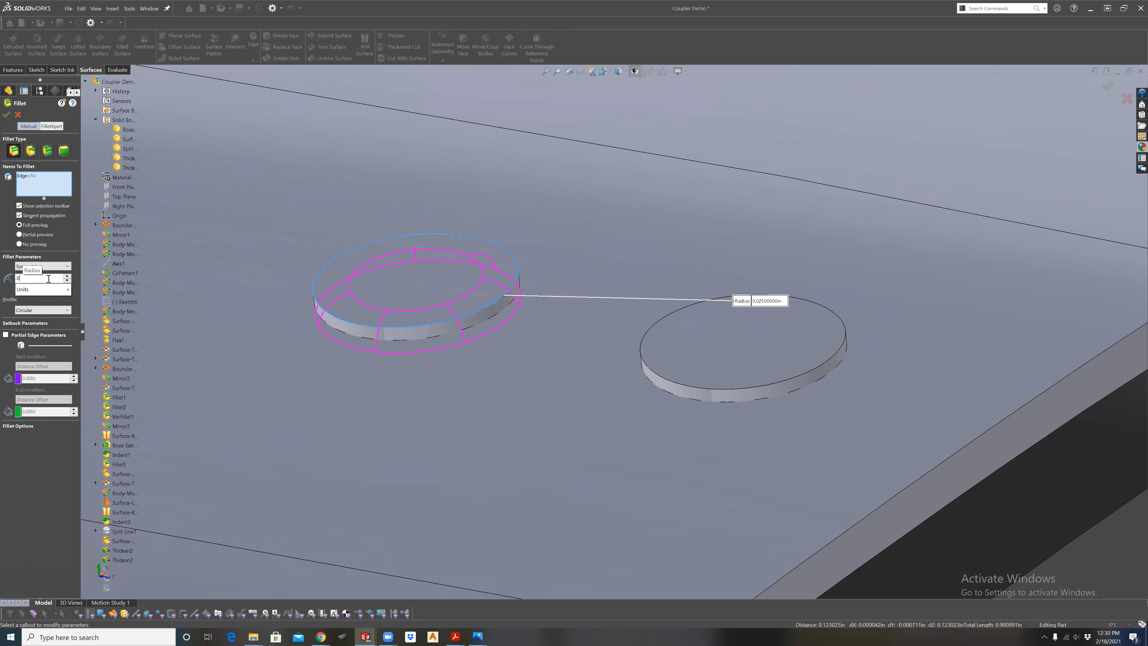
type("01")
key("Return")
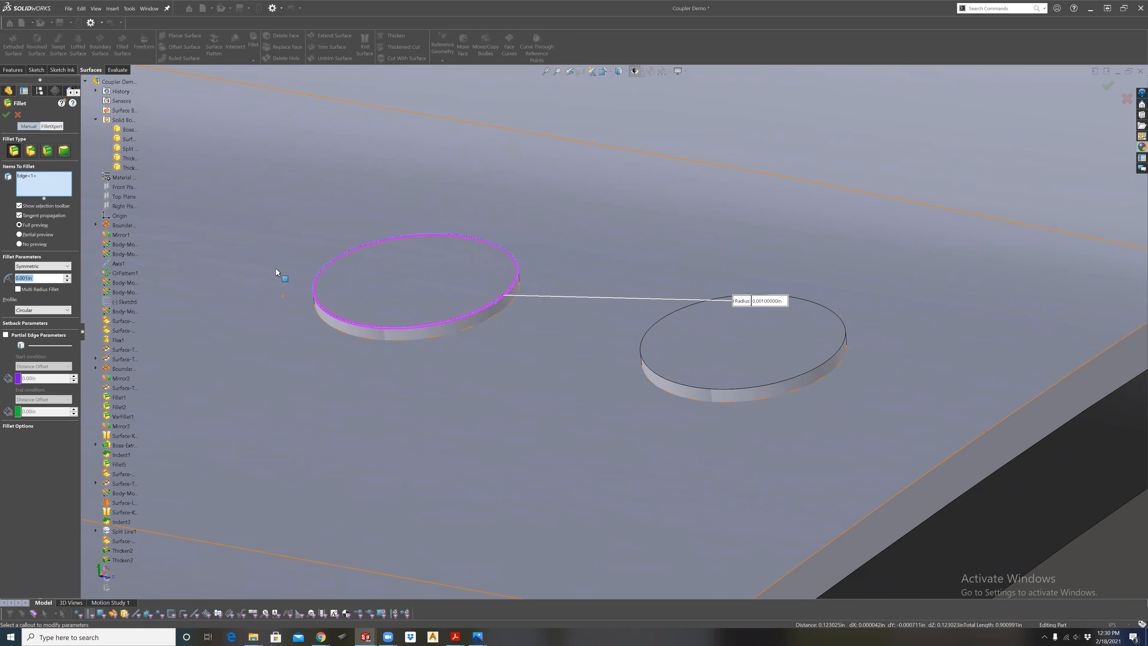
left_click(7, 116)
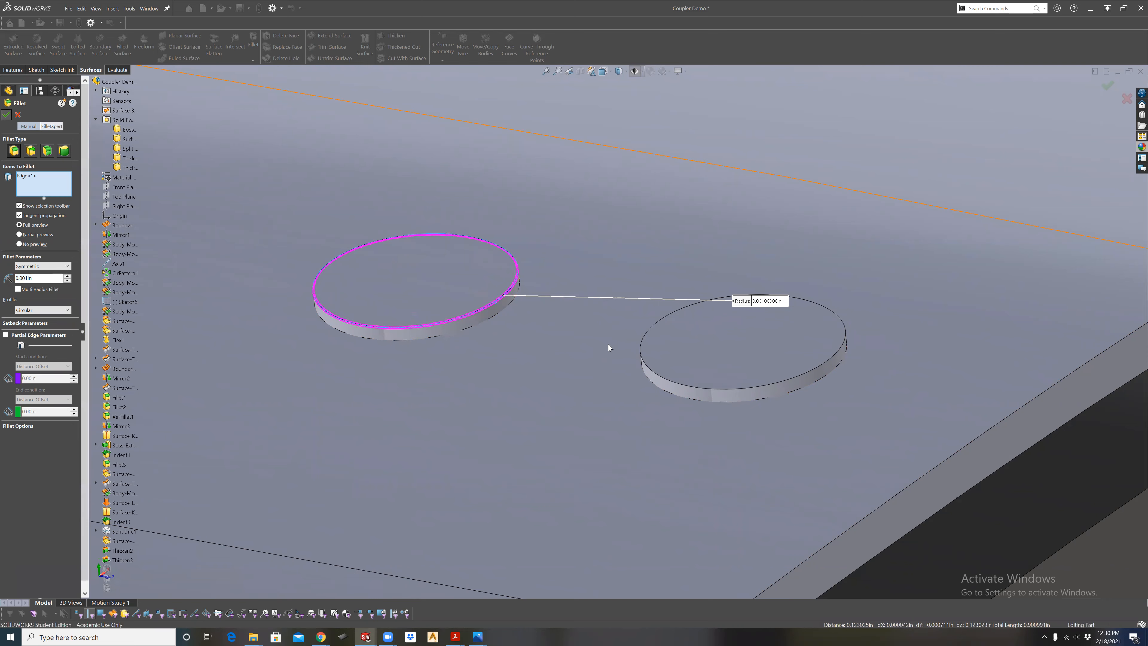
Inspect the rounded disc edge up close and compare it with the unfilleted disc beside it.
scroll(618, 346, "up", 5)
middle_click_drag(640, 311, 595, 380)
scroll(613, 312, "up", 5)
scroll(605, 326, "down", 5)
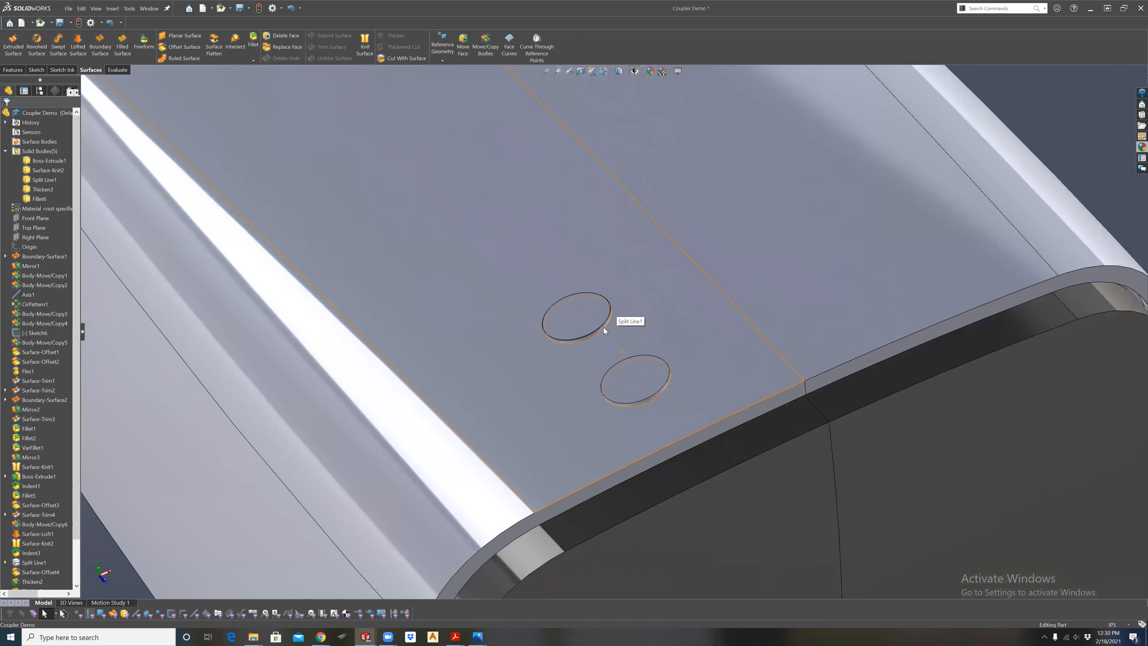
scroll(611, 319, "down", 6)
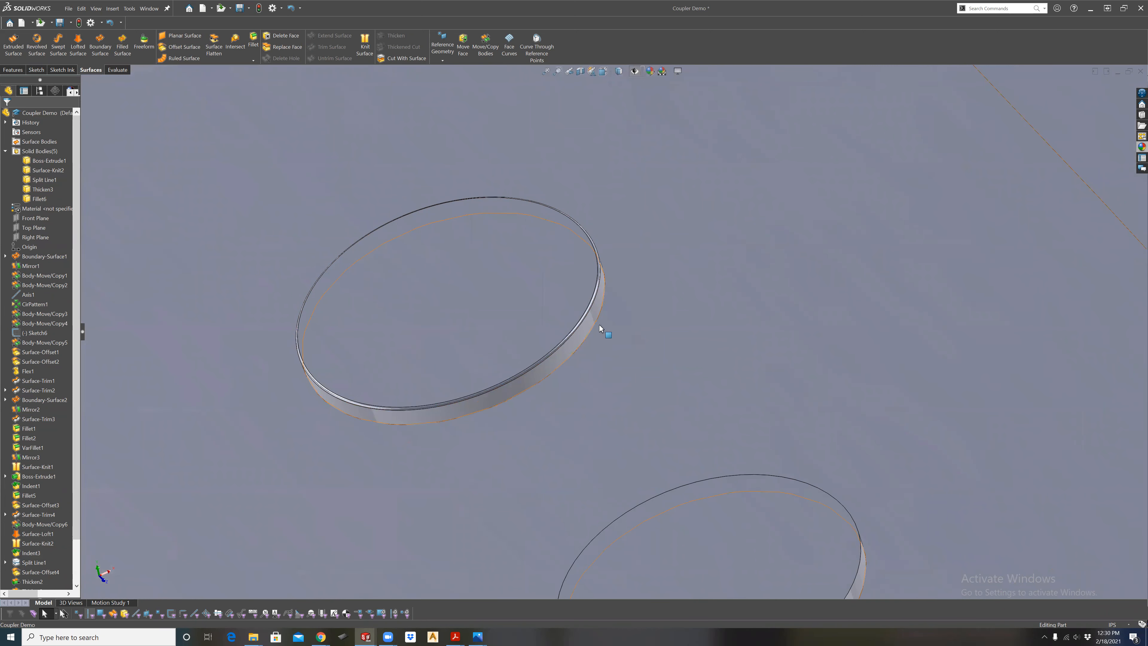
middle_click_drag(589, 413, 575, 349)
scroll(590, 413, "up", 3)
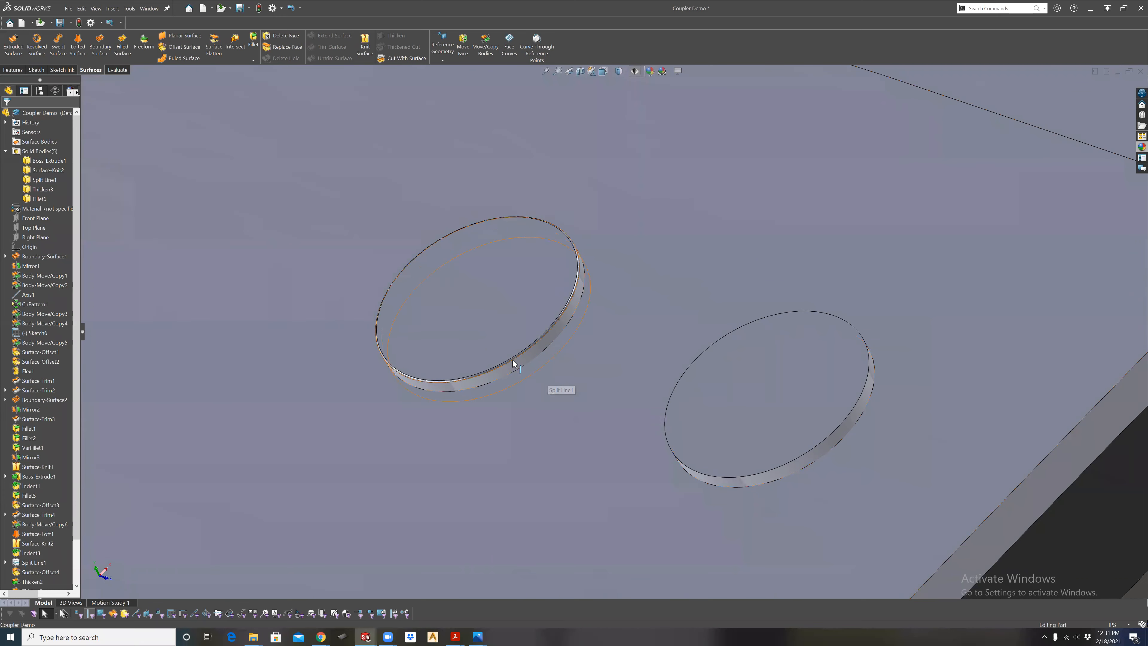
scroll(643, 409, "up", 5)
scroll(635, 403, "up", 6)
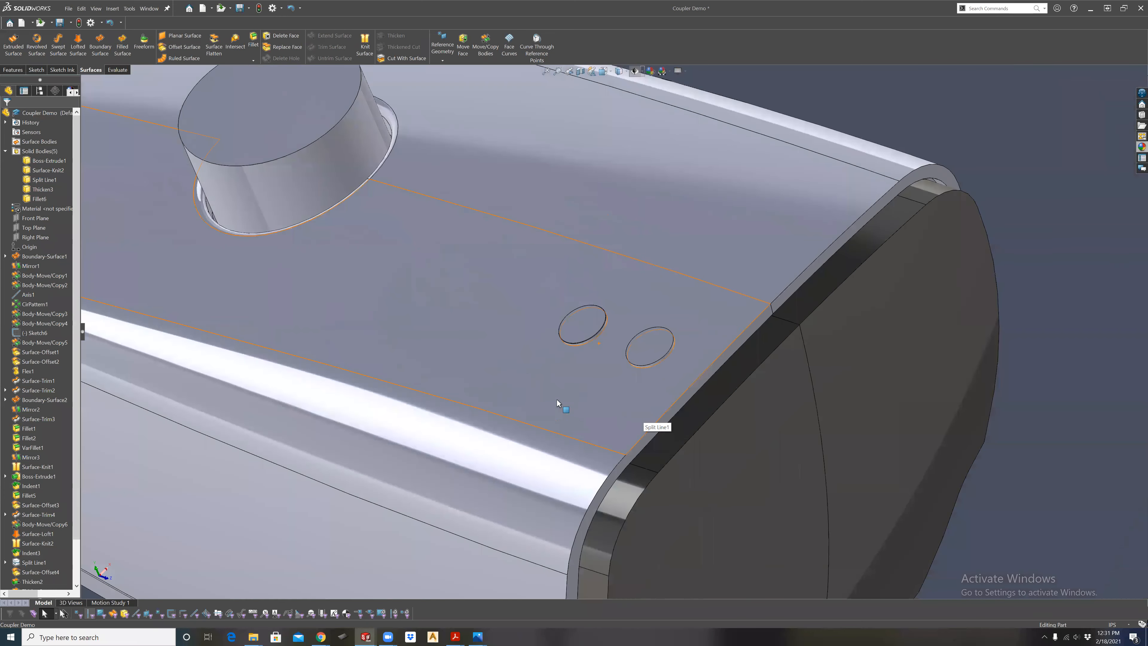
Examine the whole body from several sides, including both halves of its flat end face and the raised discs.
middle_click_drag(553, 414, 676, 457)
scroll(648, 387, "up", 4)
scroll(642, 398, "down", 3)
scroll(619, 411, "up", 2)
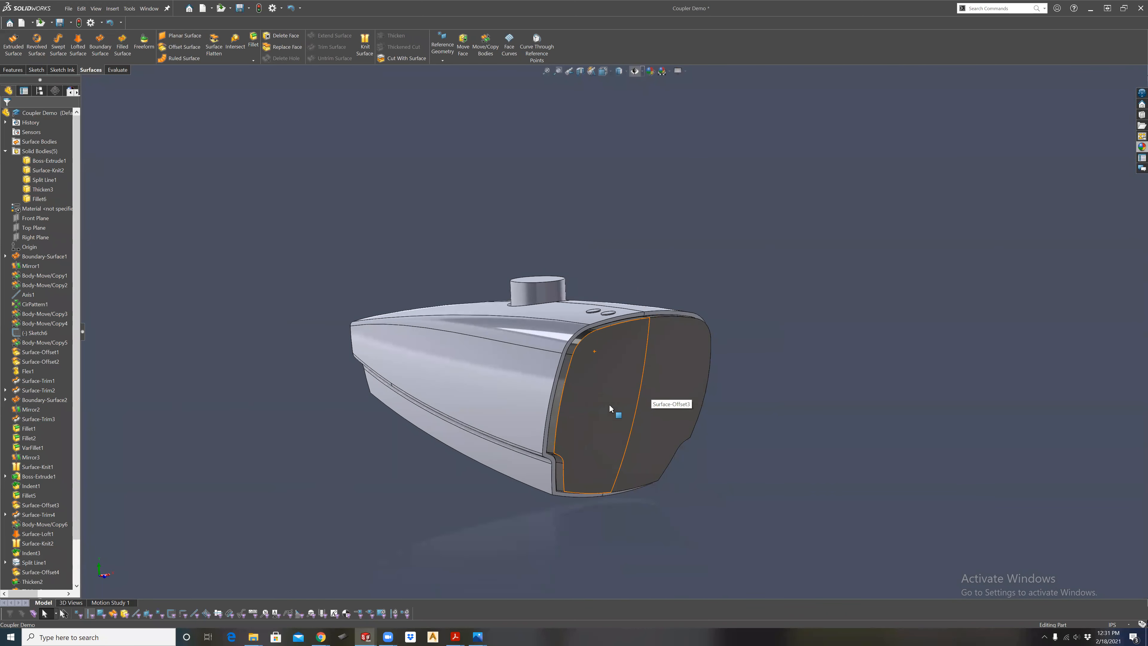
middle_click_drag(608, 413, 446, 450)
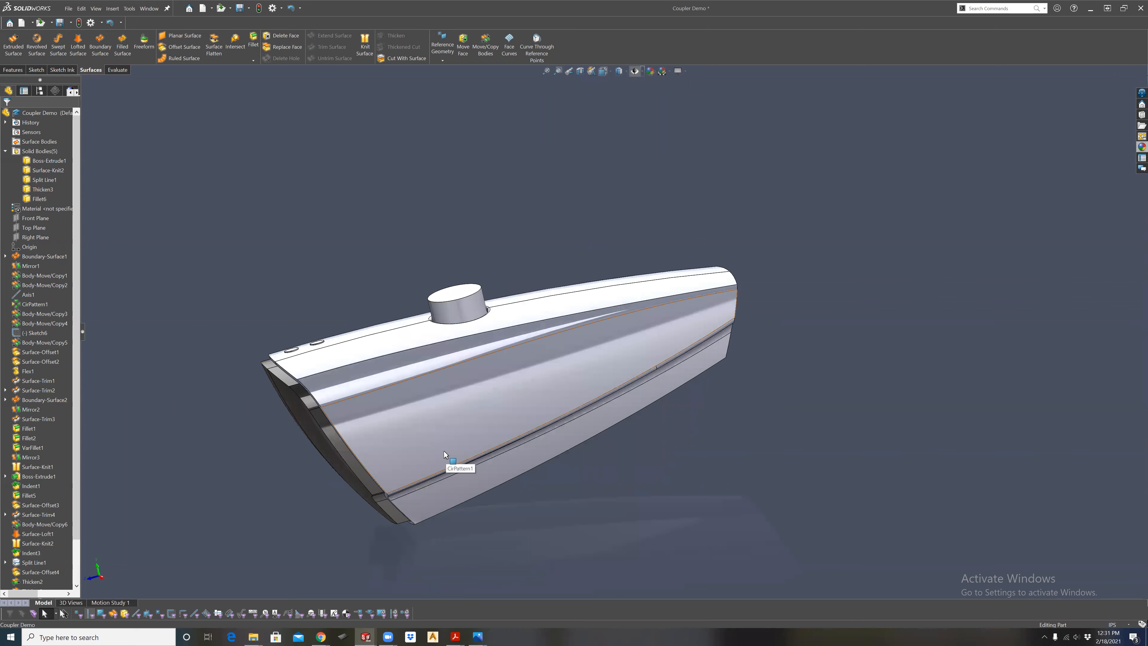
middle_click_drag(457, 412, 530, 435)
left_click(529, 434)
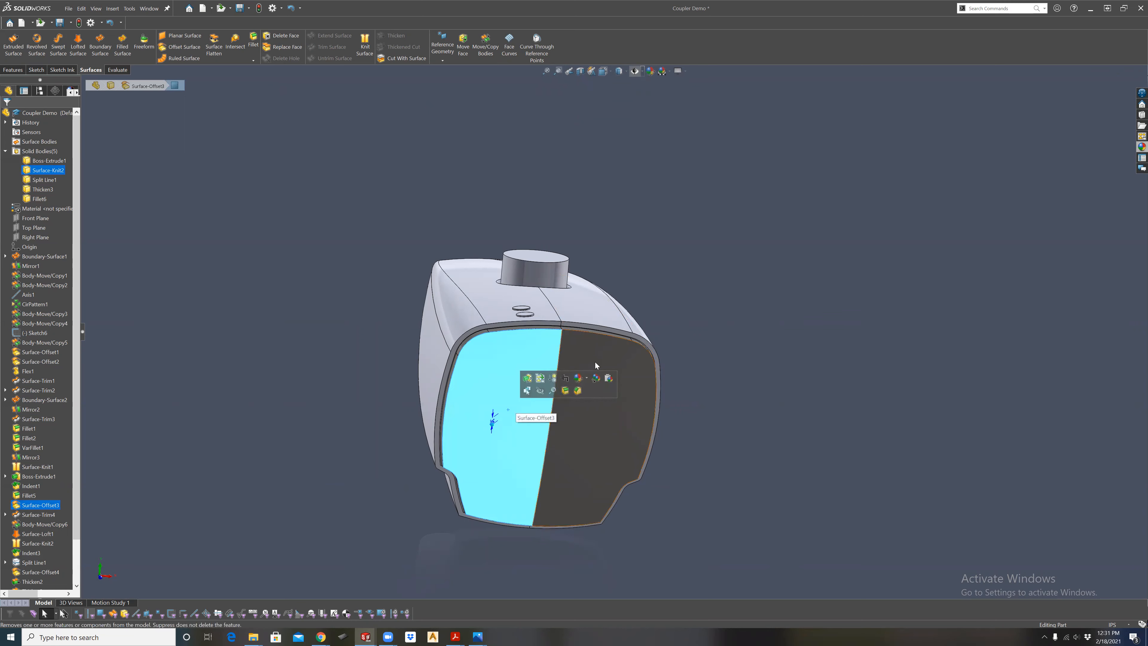
left_click(601, 372, "ctrl")
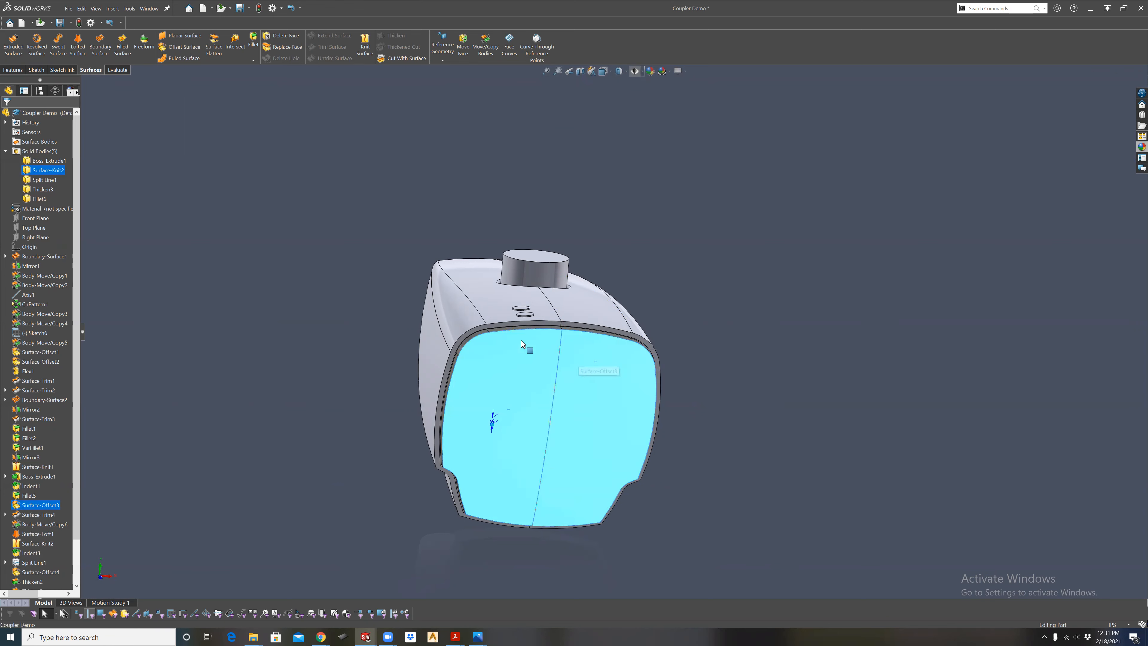
middle_click_drag(660, 391, 566, 409)
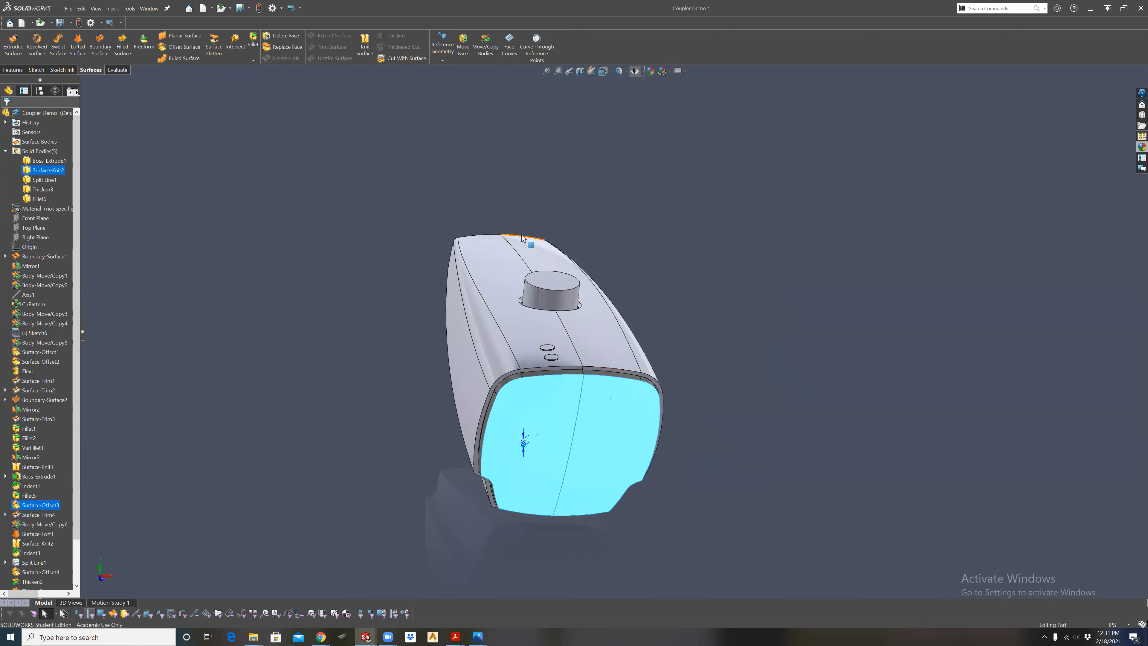
On the Front Plane, sketch a horizontal centerpoint slot centred near the end face's upper edge, about 0.62 in between arc centres and 0.18 in wide.
left_click(608, 71)
left_click(621, 131)
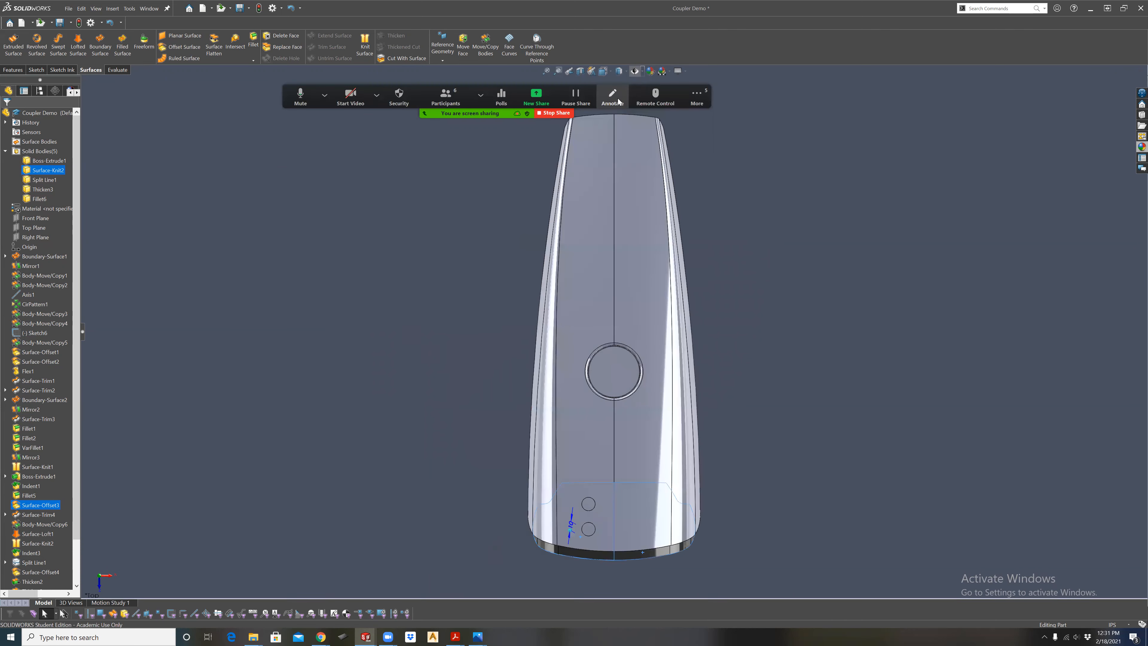
left_click(606, 71)
left_click(632, 136)
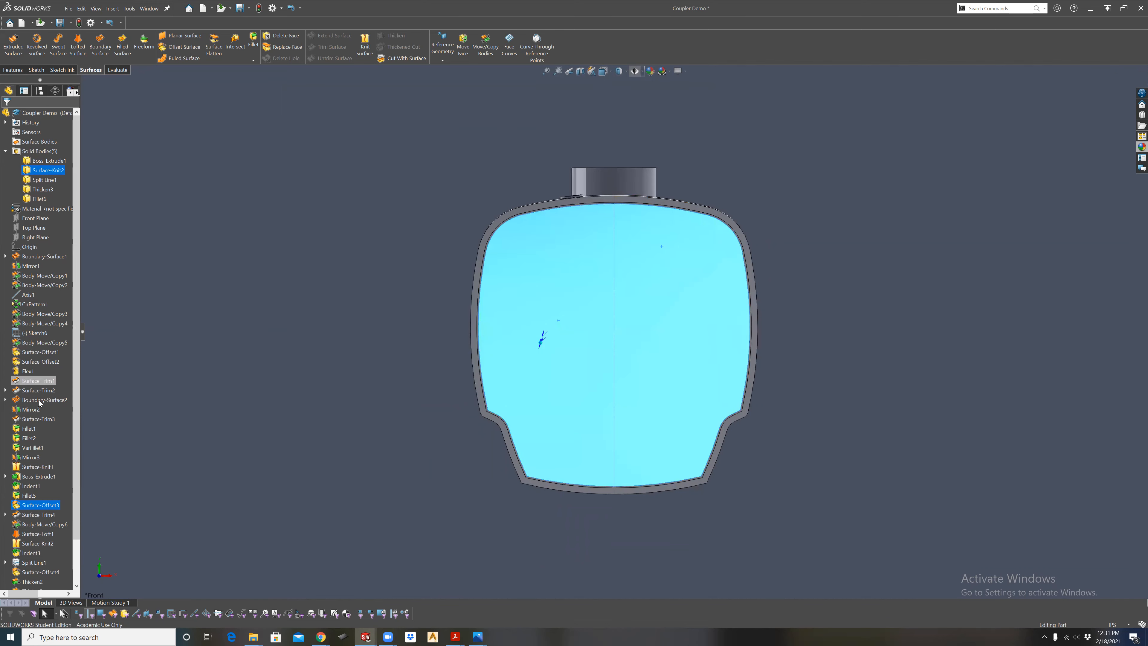
left_click(29, 220)
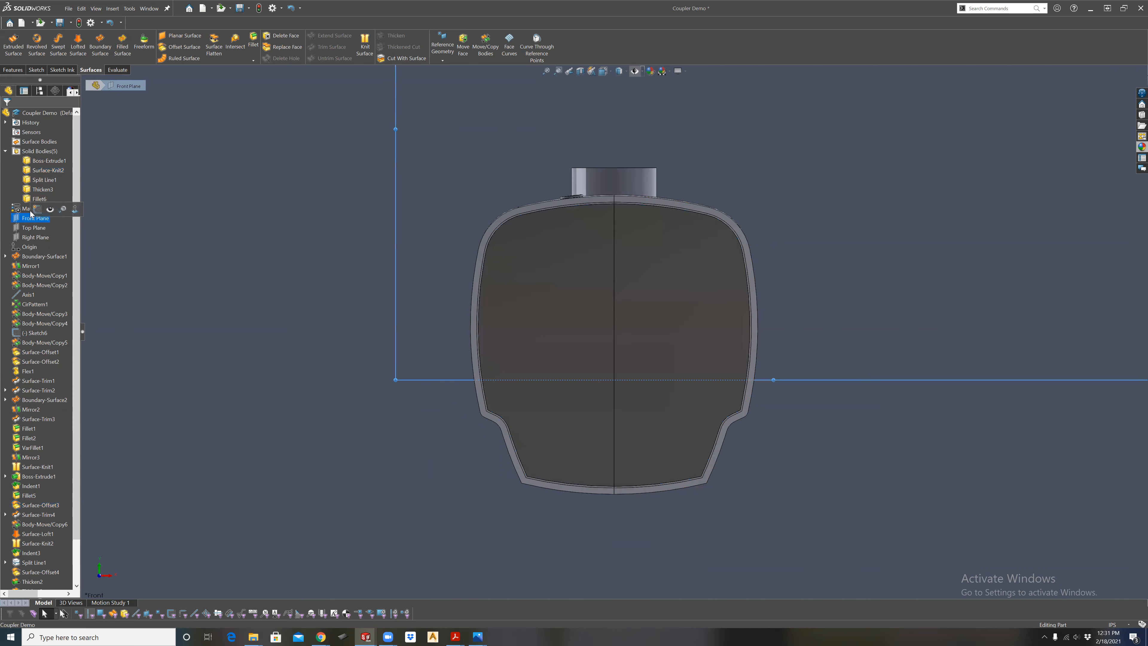
left_click(32, 211)
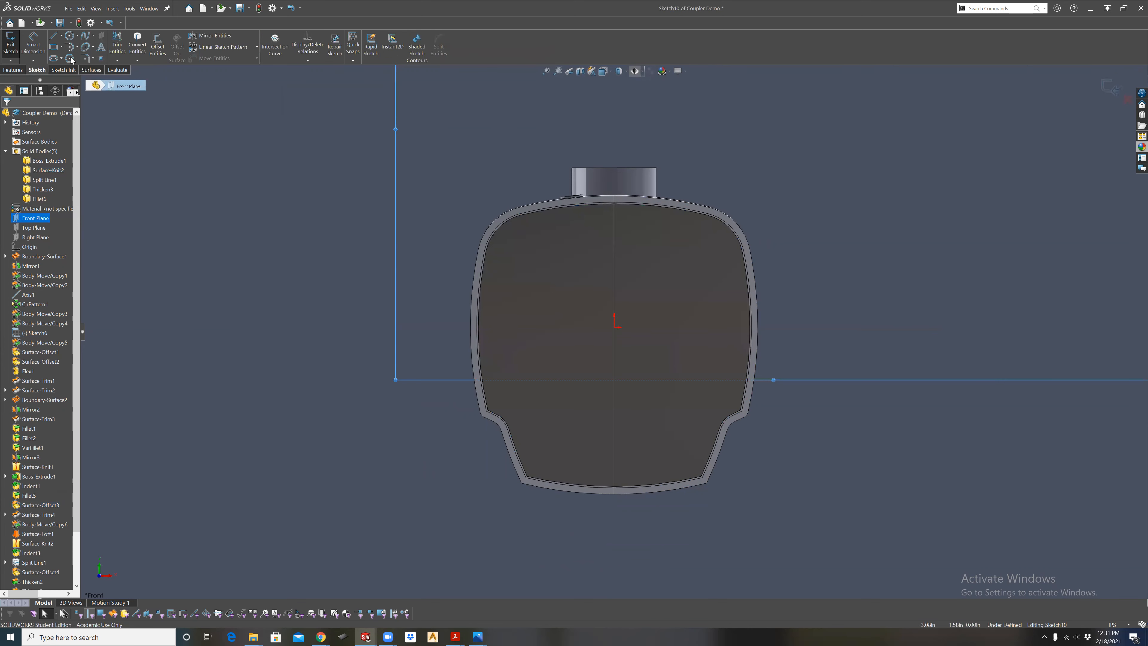
left_click(58, 60)
left_click(77, 81)
left_click(615, 237)
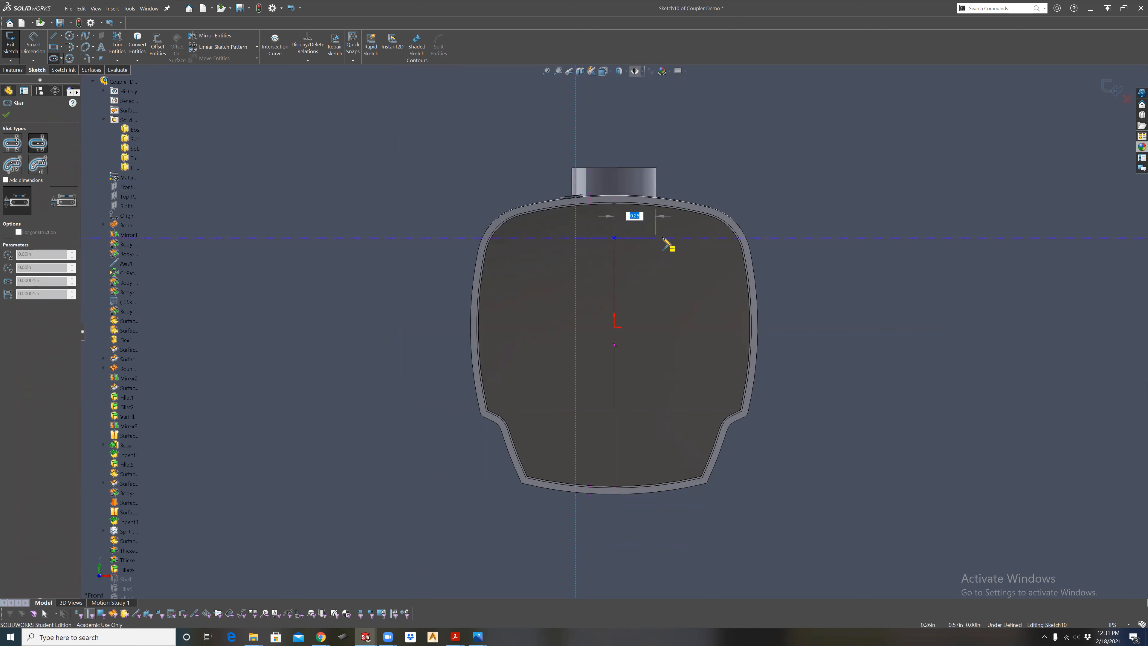
left_click(680, 227)
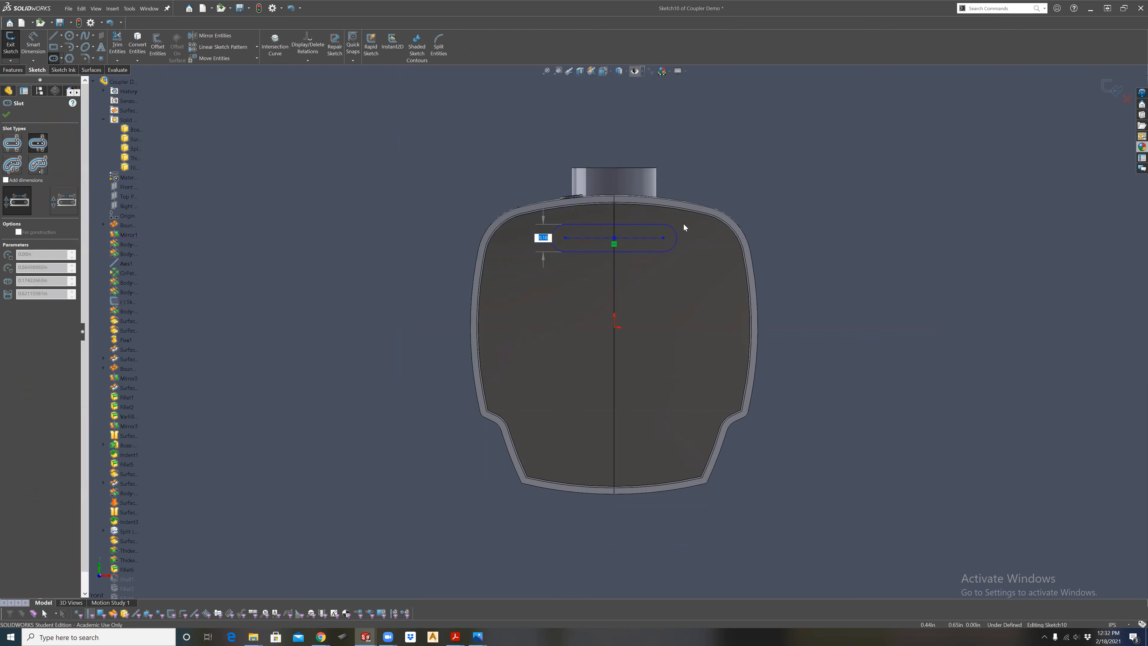
left_click(684, 223)
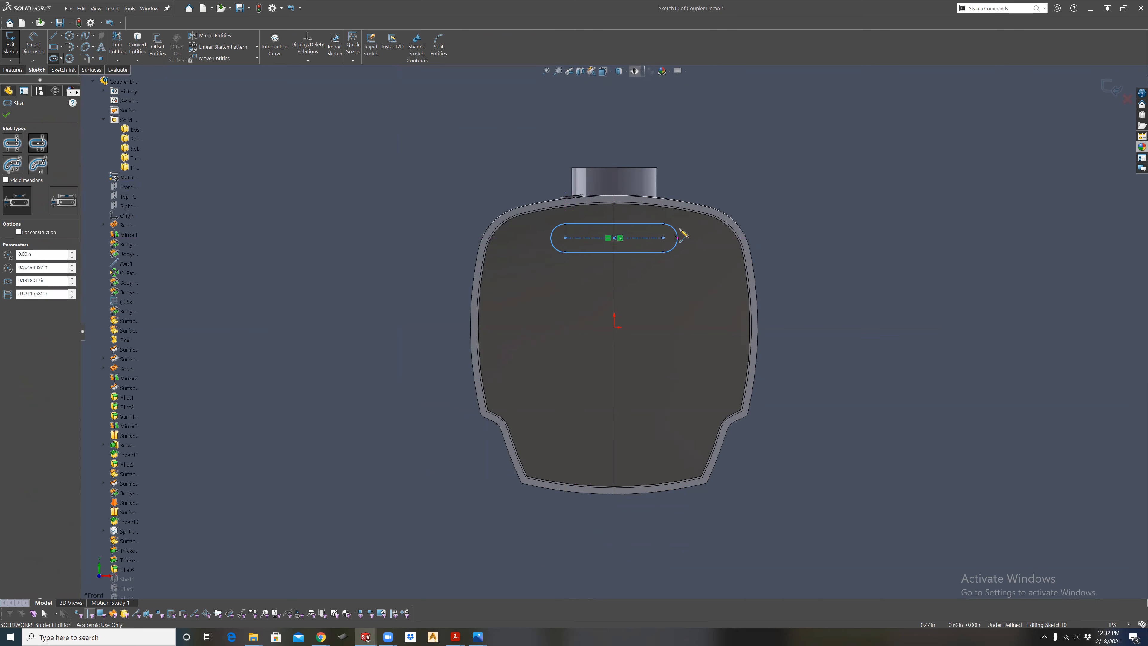
left_click(6, 115)
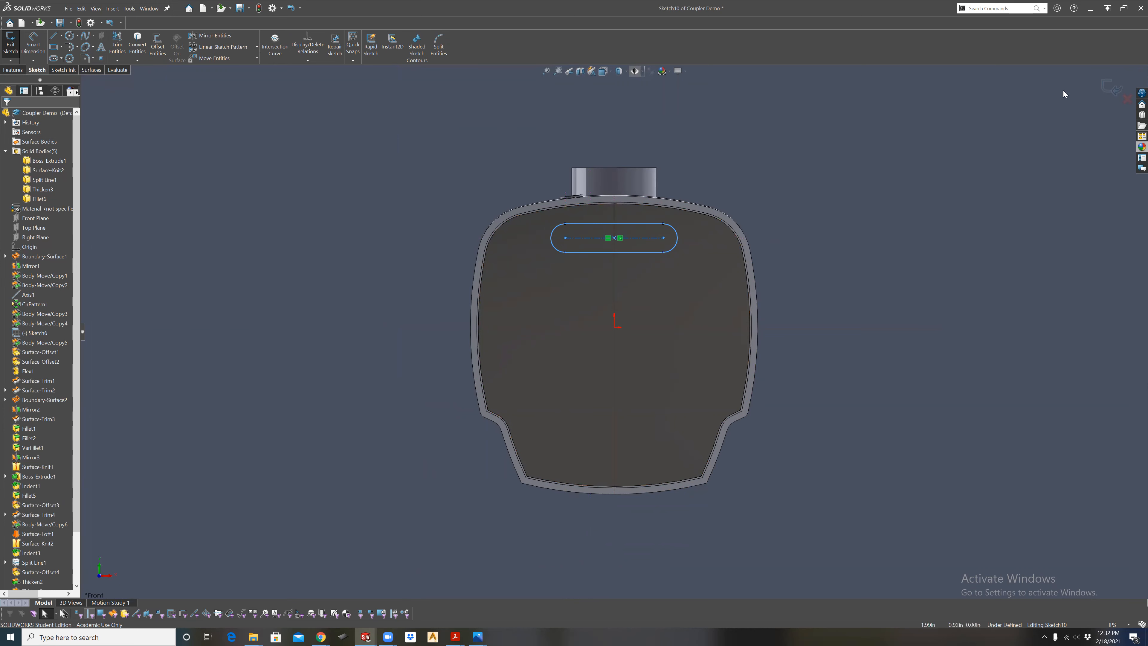
Finish the slot sketch and project it as a split line onto both halves of the flat end face.
left_click(1108, 88)
middle_click_drag(667, 274, 687, 290)
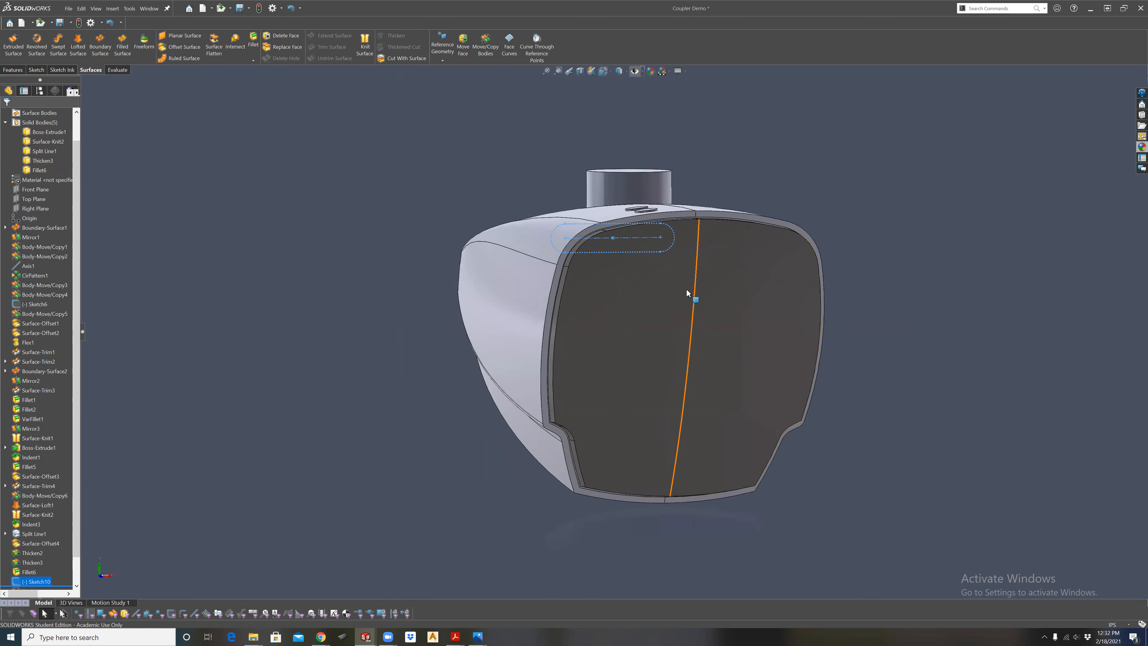
left_click(22, 71)
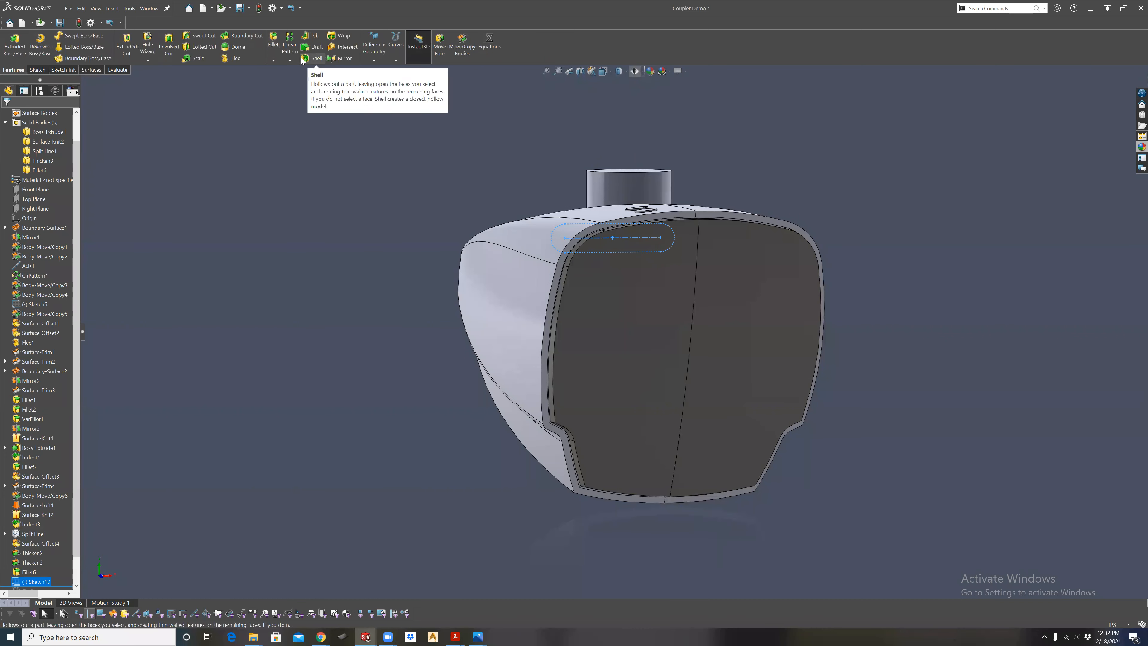
left_click(395, 60)
left_click(414, 71)
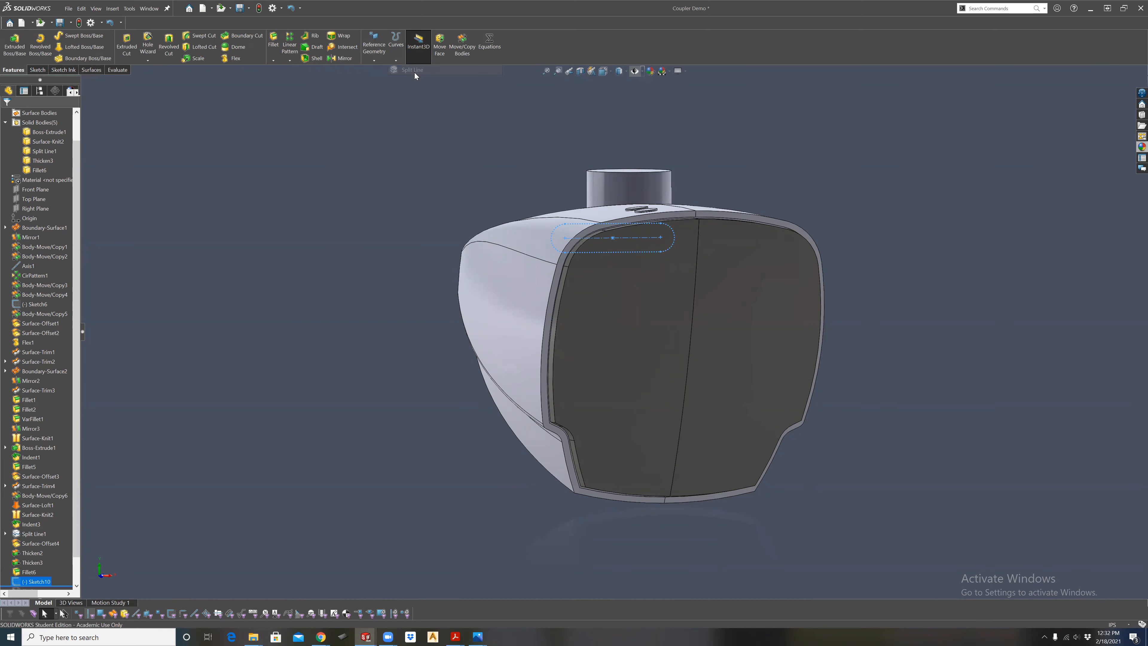
left_click(681, 255)
left_click(713, 260)
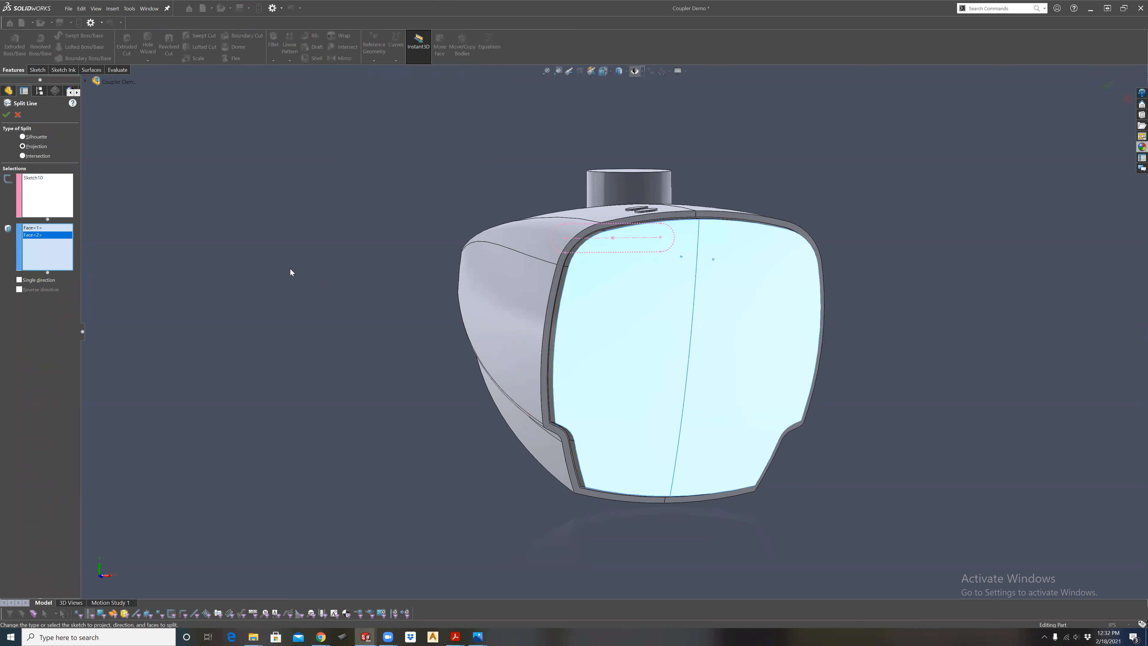
left_click(7, 115)
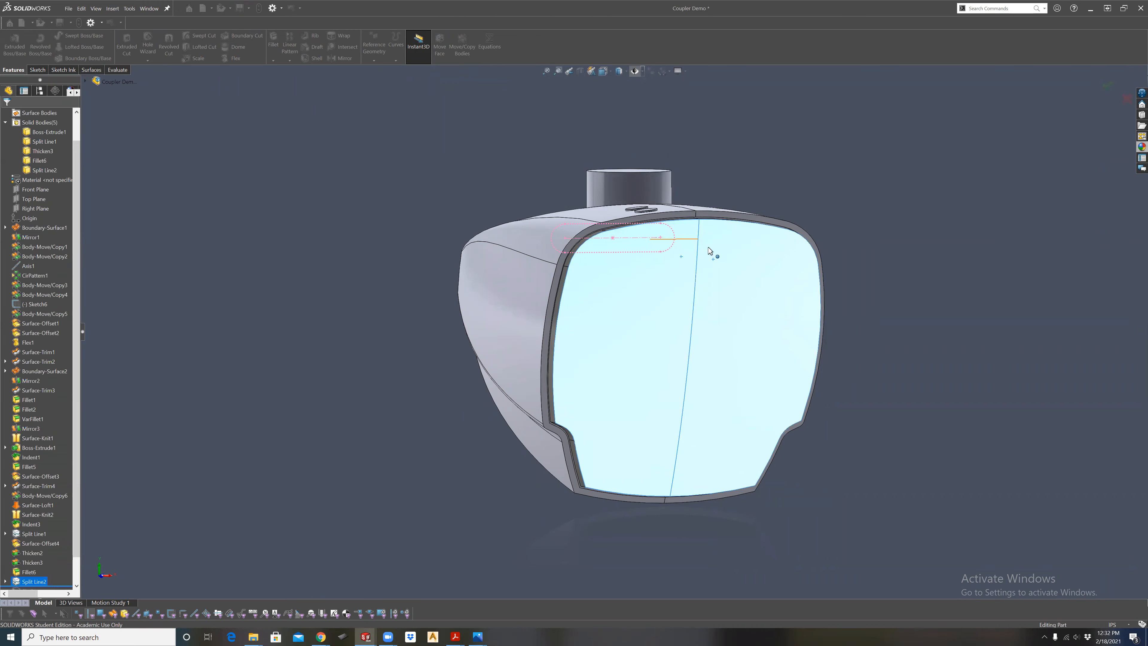
Create an offset surface at 0.01 in from the two halves of the slot-shaped region on the end face.
scroll(718, 262, "down", 2)
middle_click_drag(737, 277, 875, 333)
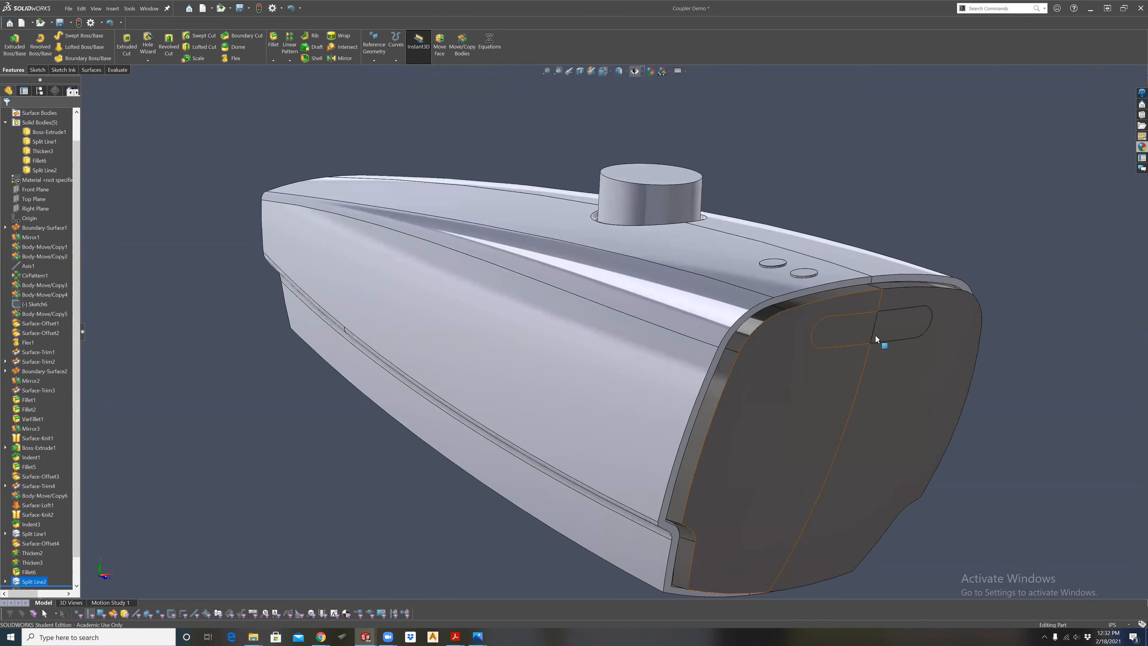
scroll(787, 316, "down", 4)
left_click(716, 323)
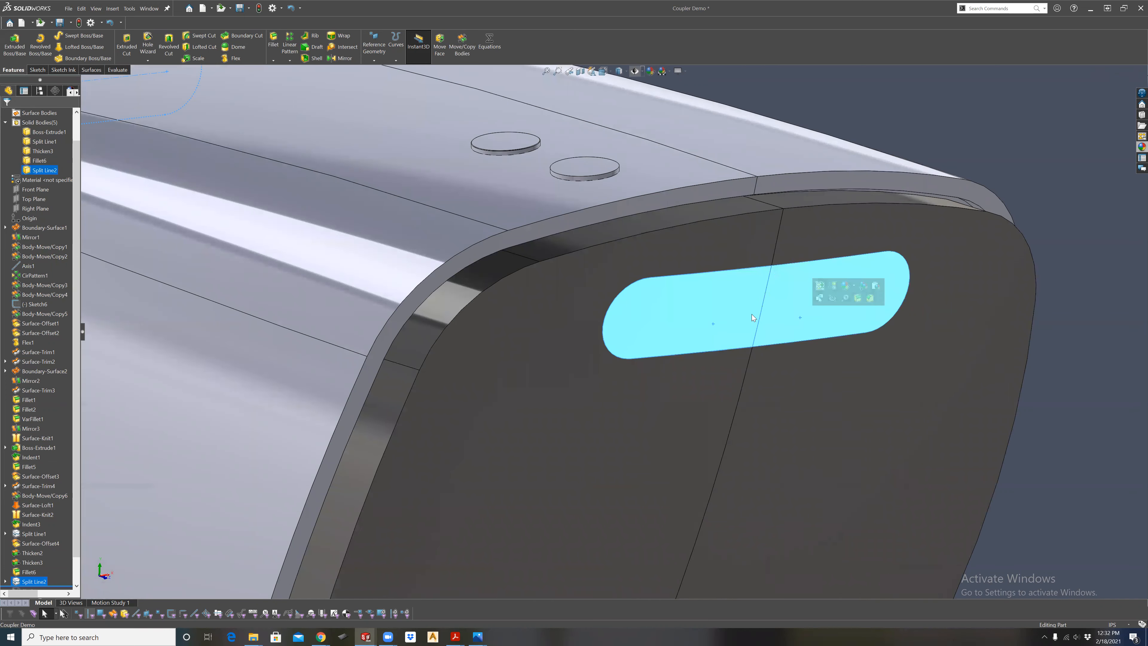
left_click(91, 69)
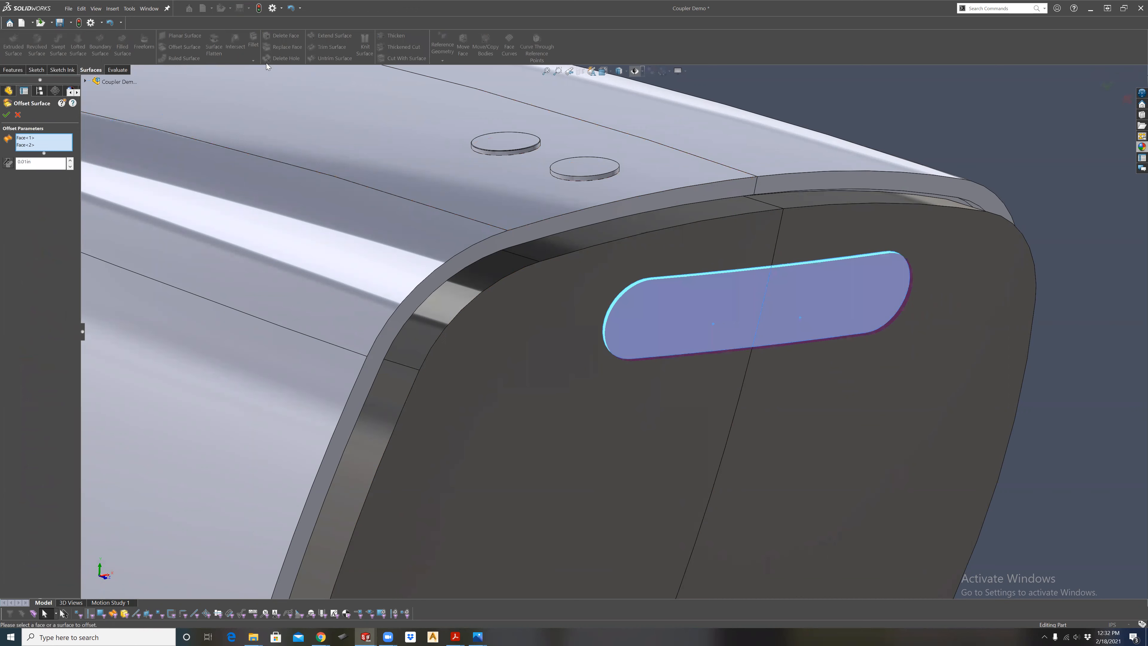
left_click(7, 114)
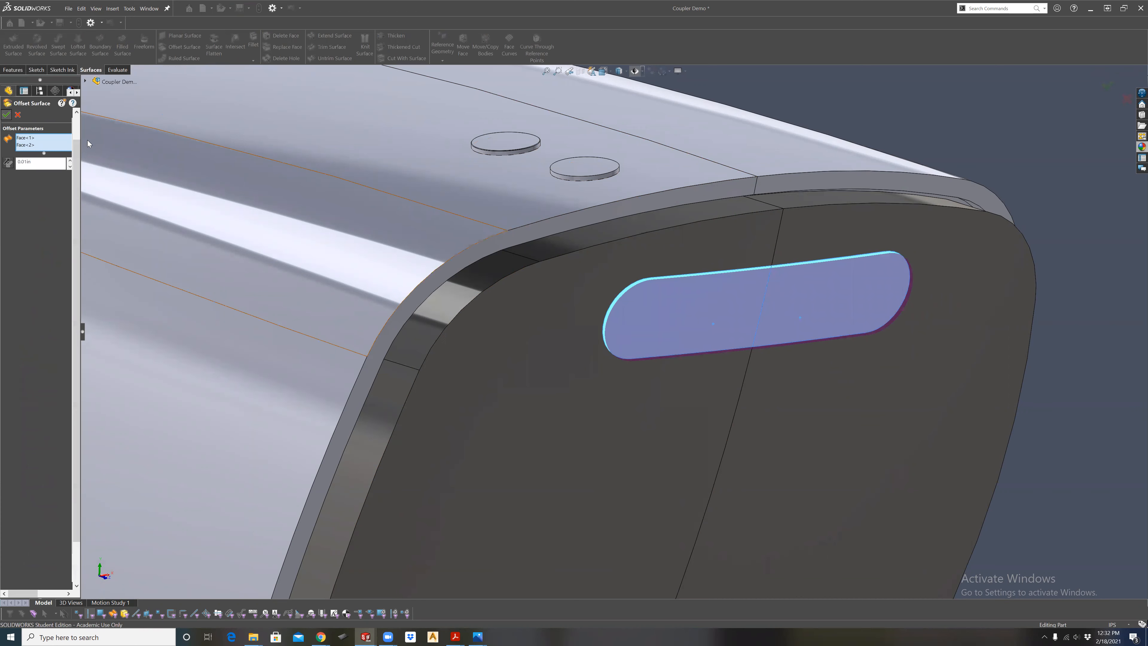
Thicken the slot-shaped offset surface to 0.12 in as a separate body, without merging the result.
middle_click_drag(711, 289, 55, 71)
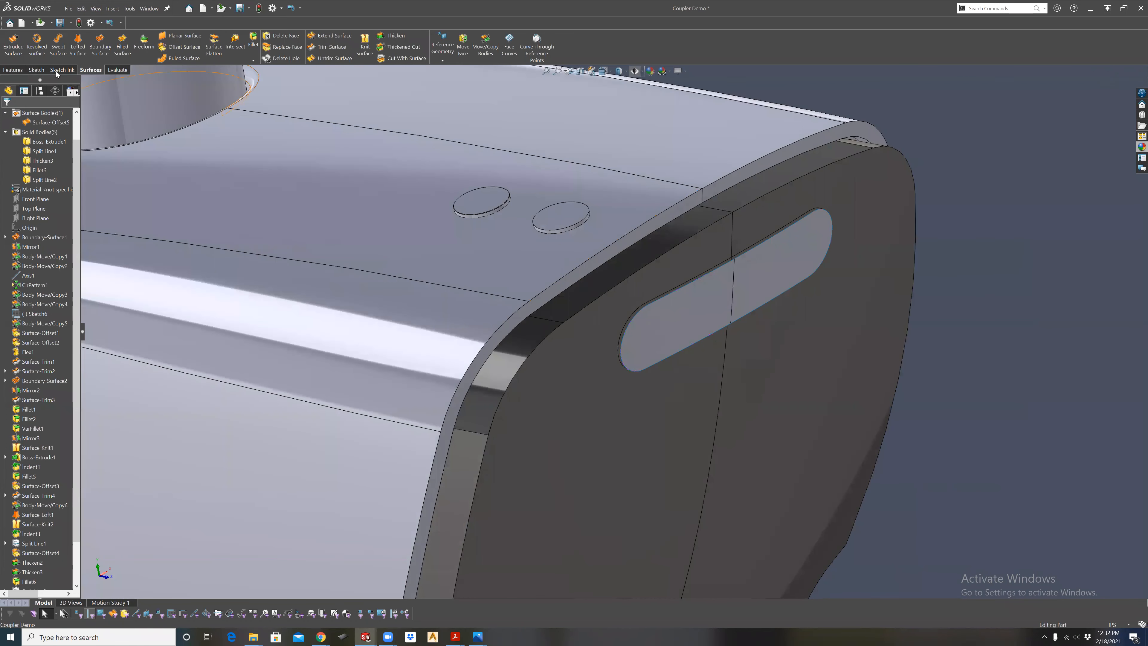
left_click(401, 35)
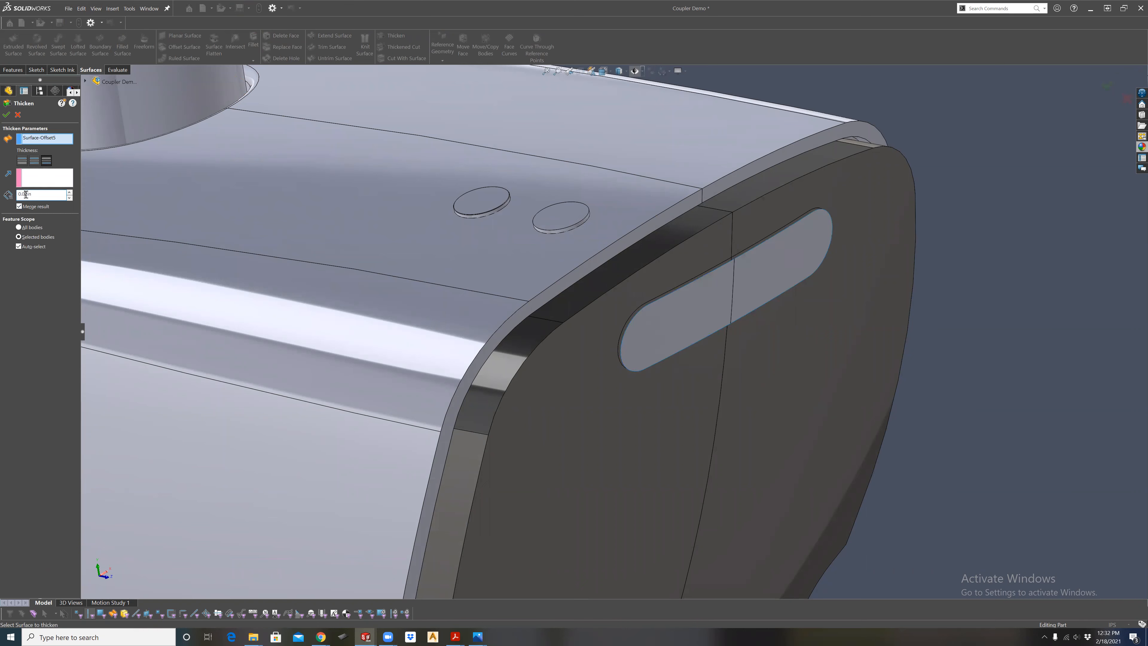
type("1")
left_click(27, 207)
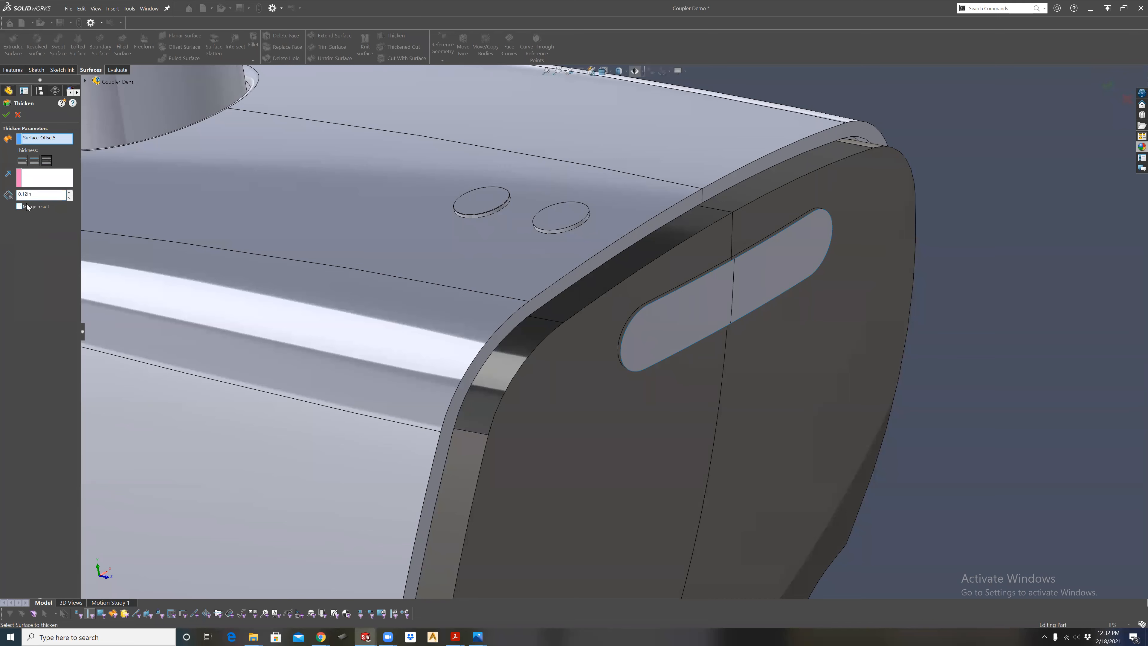
left_click(6, 115)
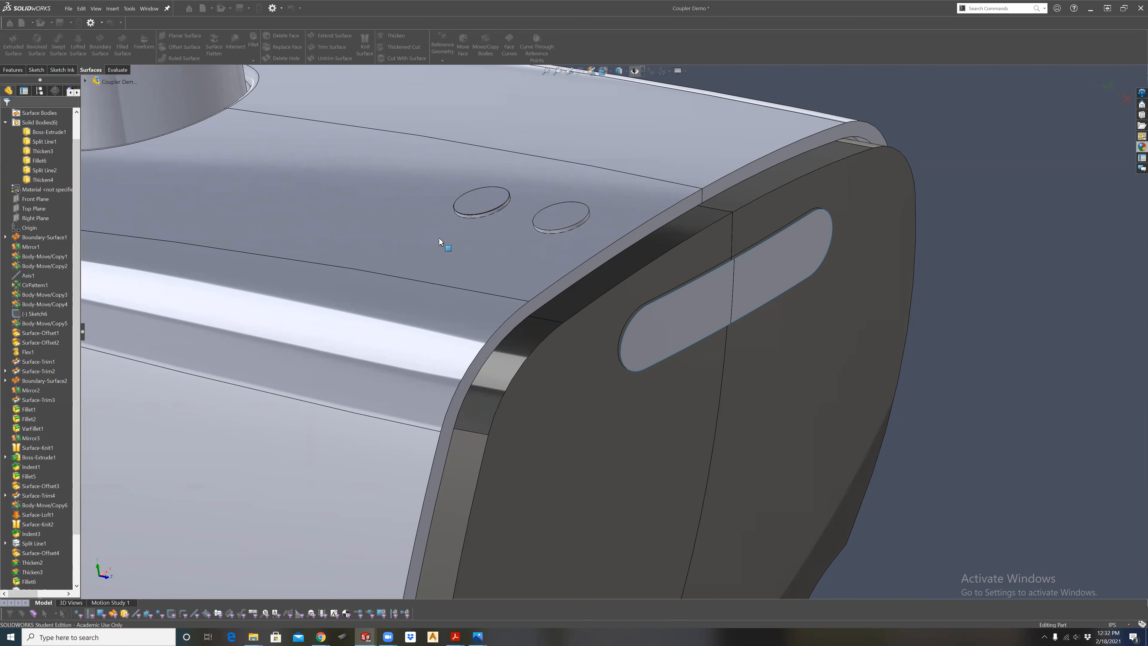
Set up a cutting Indent with the handheld body as target and the thickened slot body as tool.
scroll(720, 299, "down", 3)
middle_click_drag(716, 293, 497, 294)
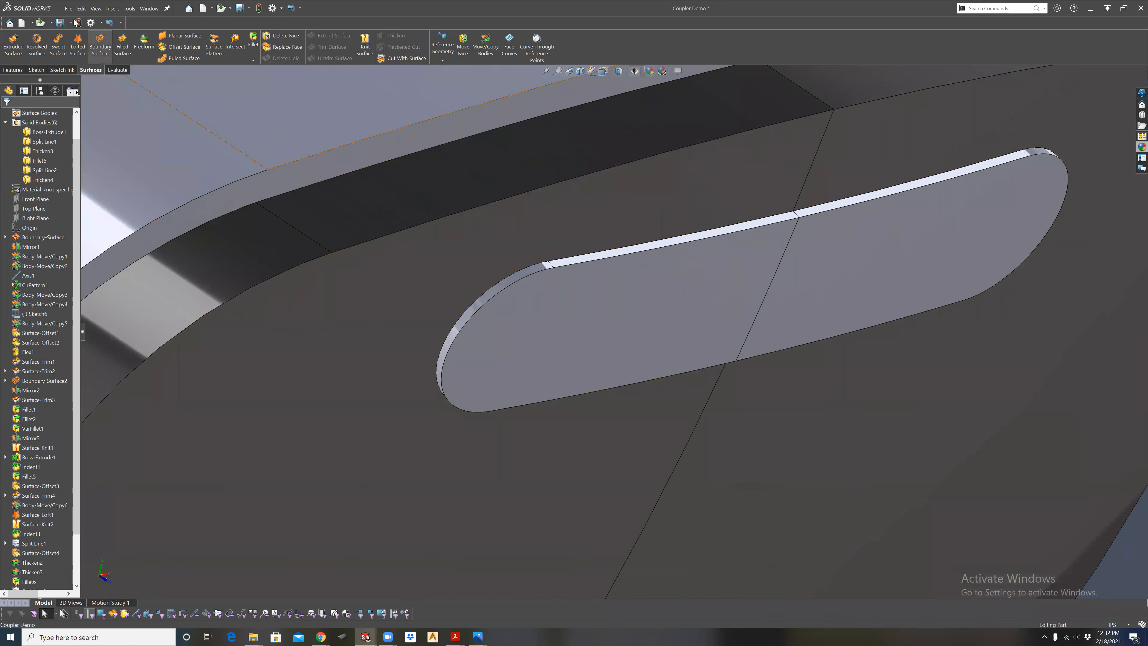
left_click(112, 9)
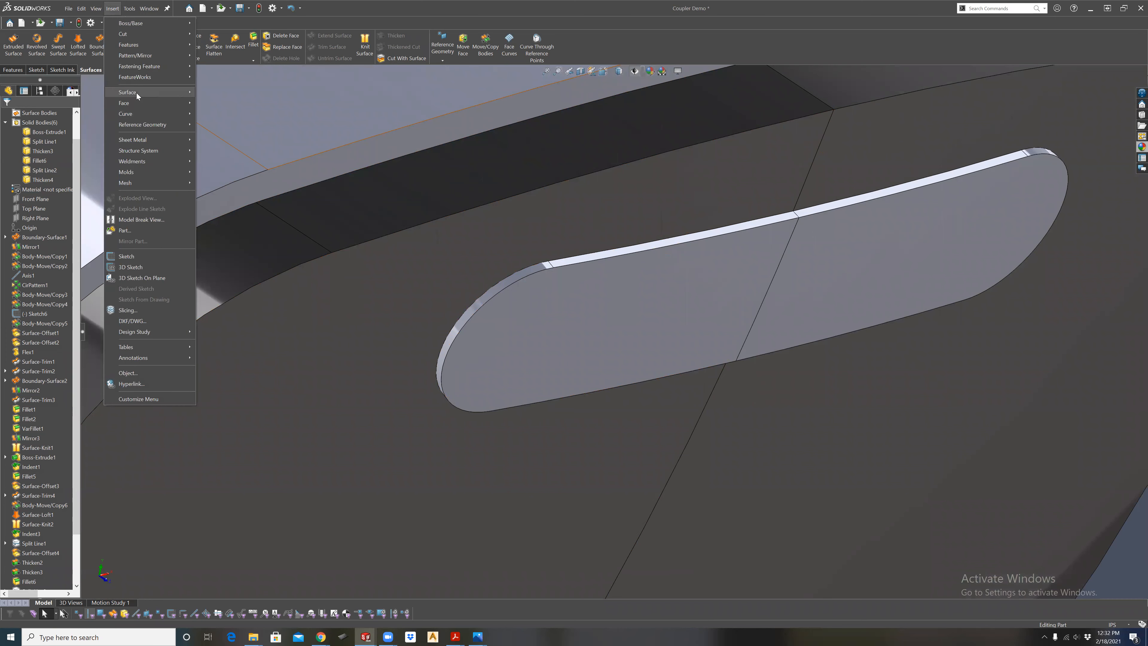
mouse_move(127, 45)
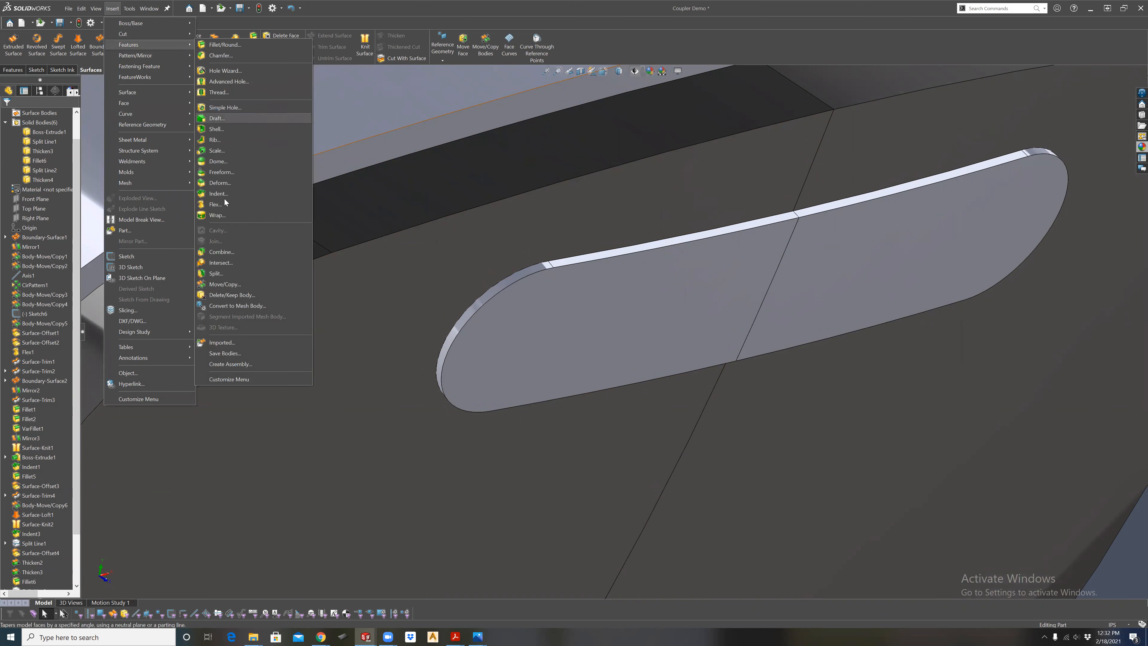
left_click(248, 193)
middle_click_drag(599, 276, 515, 341)
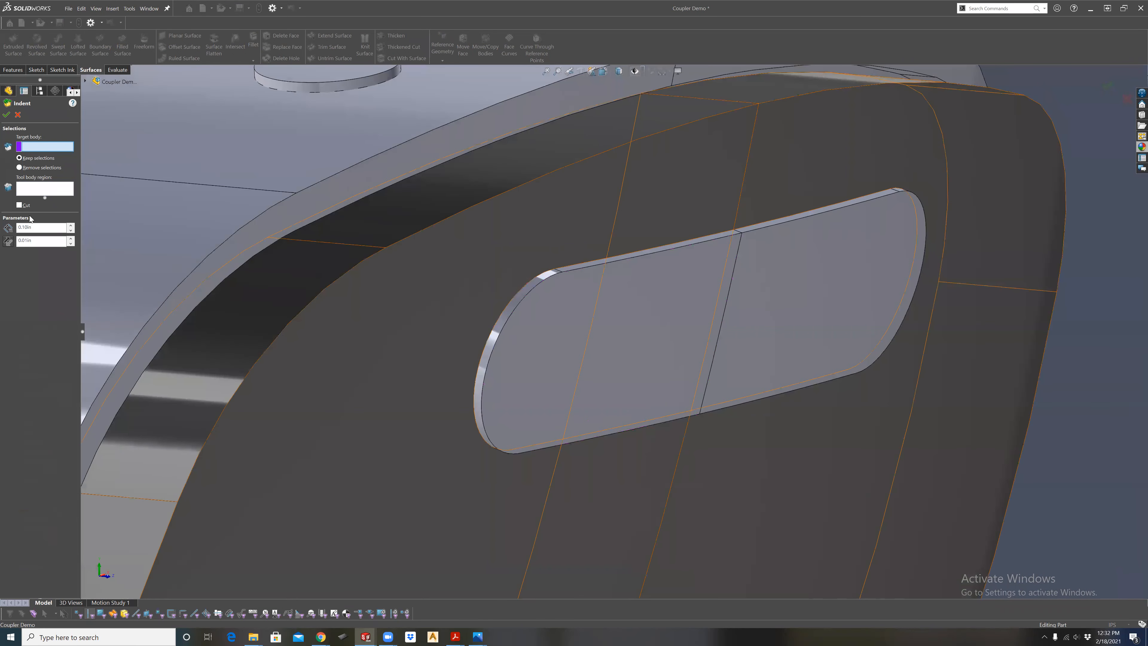
left_click(24, 206)
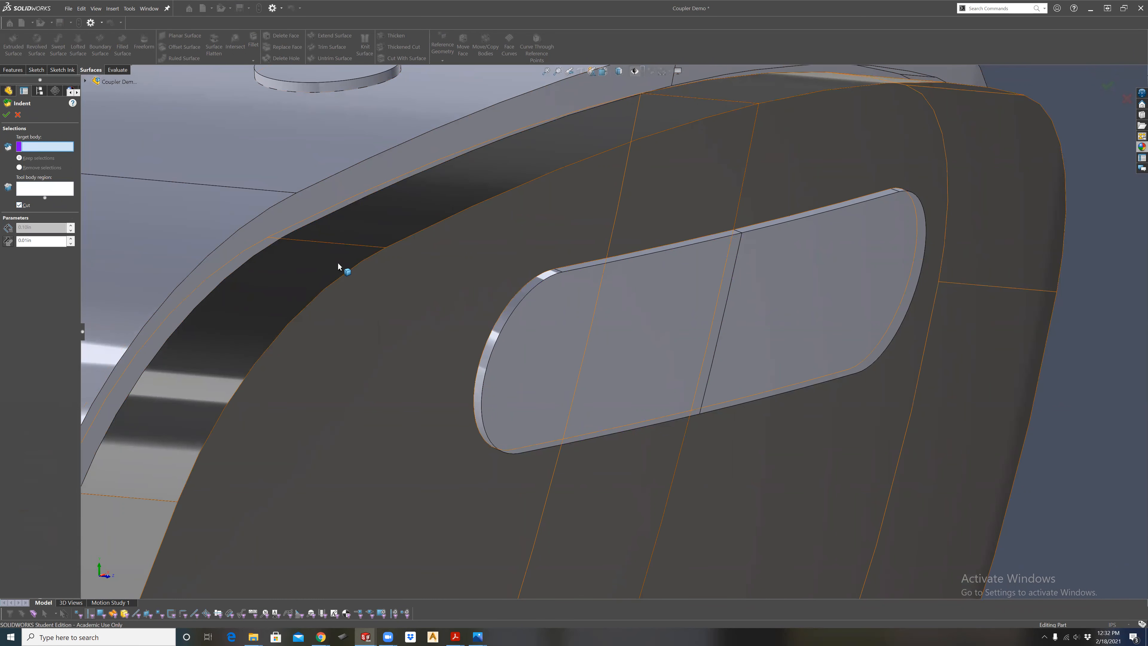
left_click(384, 285)
left_click(570, 336)
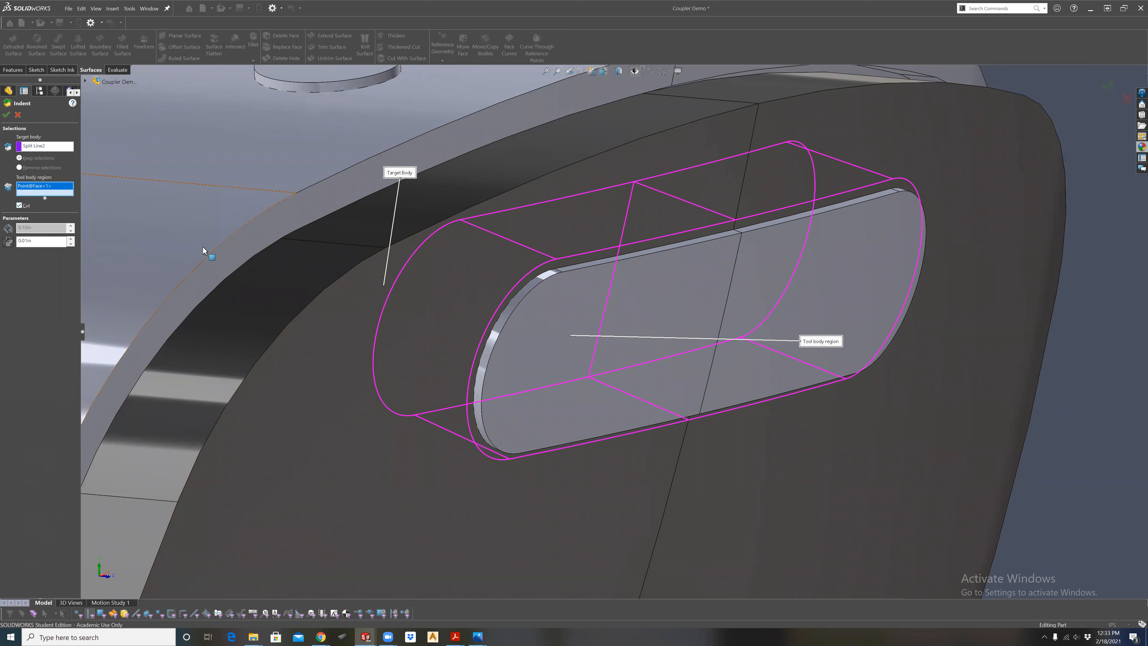
Set the indent clearance to 0.01 in and cut the recess around the slot body.
left_click_drag(24, 240, 47, 238)
key("Return")
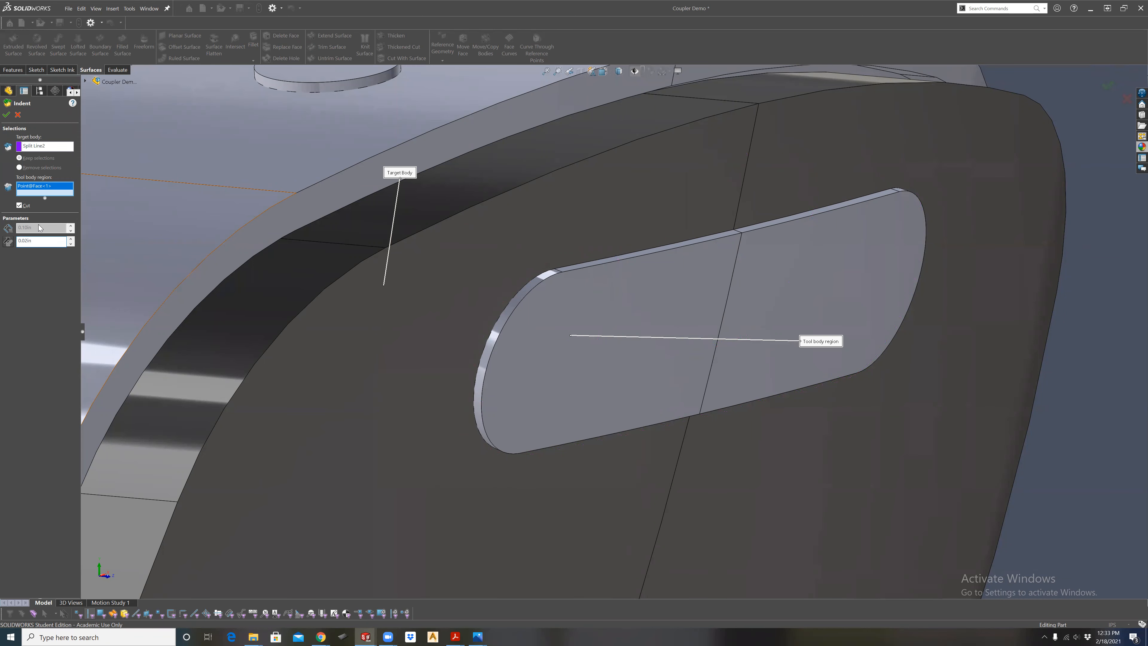
type("1")
key("Return")
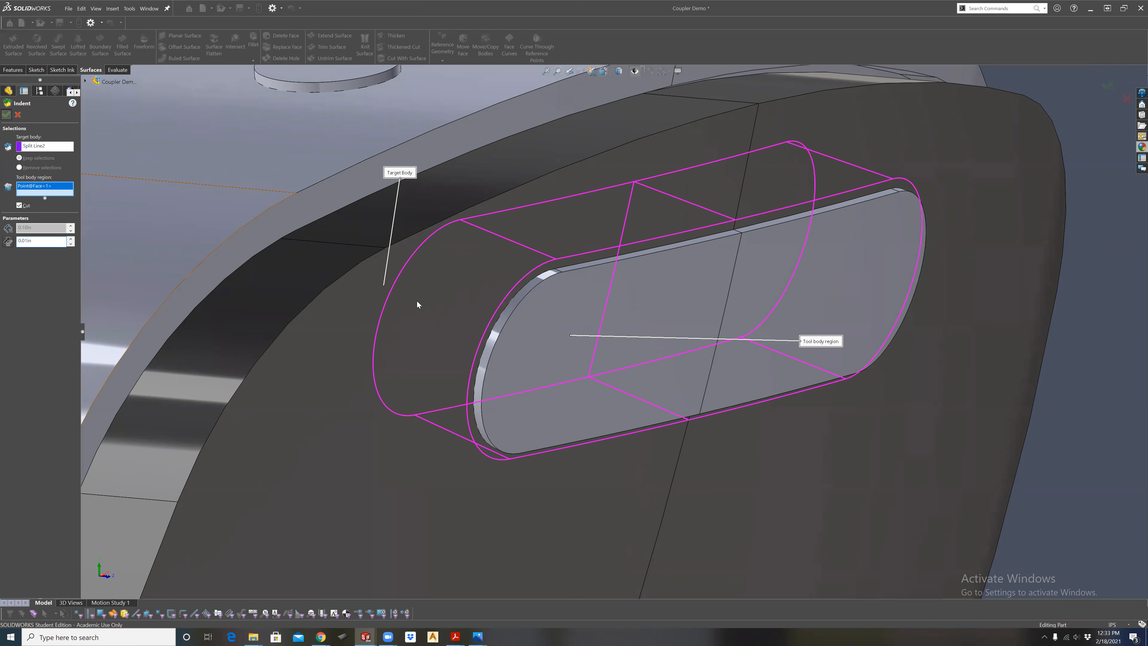
key("Return")
Chamfer the outer front edge of the slot body with a symmetric offset-face distance of 0.02 in.
middle_click_drag(582, 374, 658, 310)
left_click(658, 305)
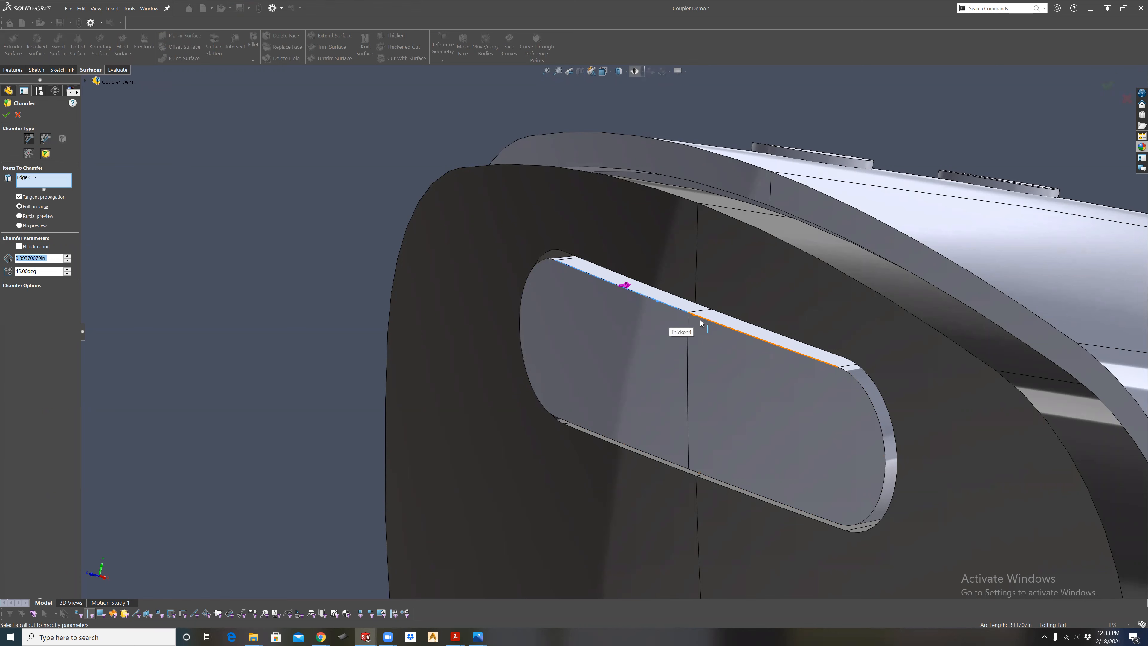
left_click(46, 138)
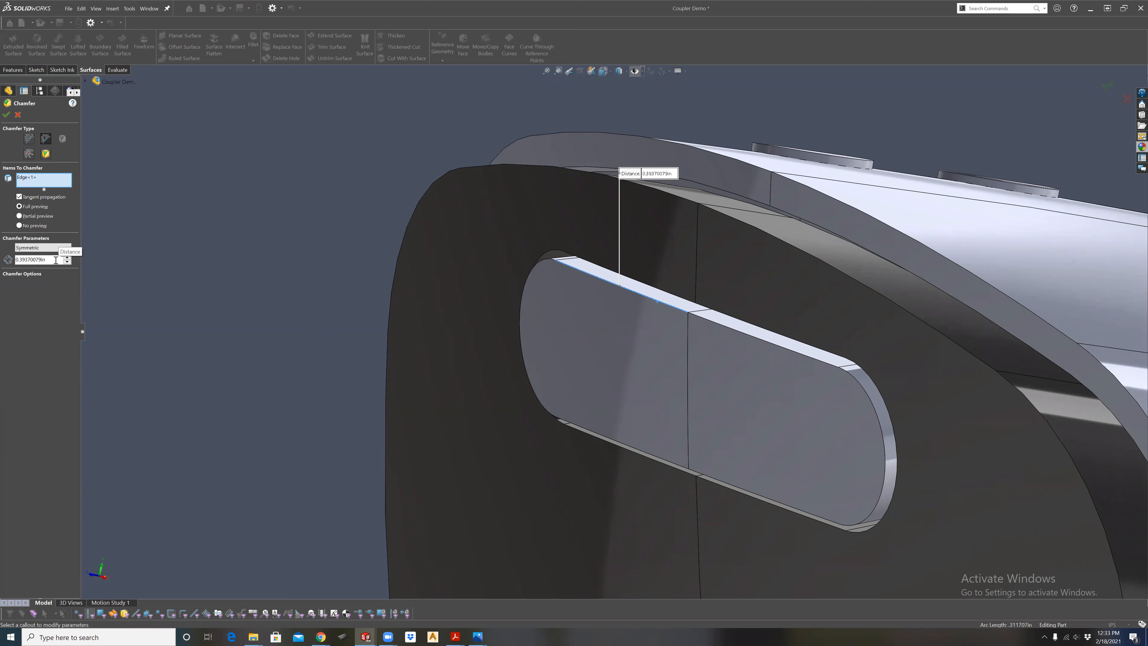
double_click(32, 261)
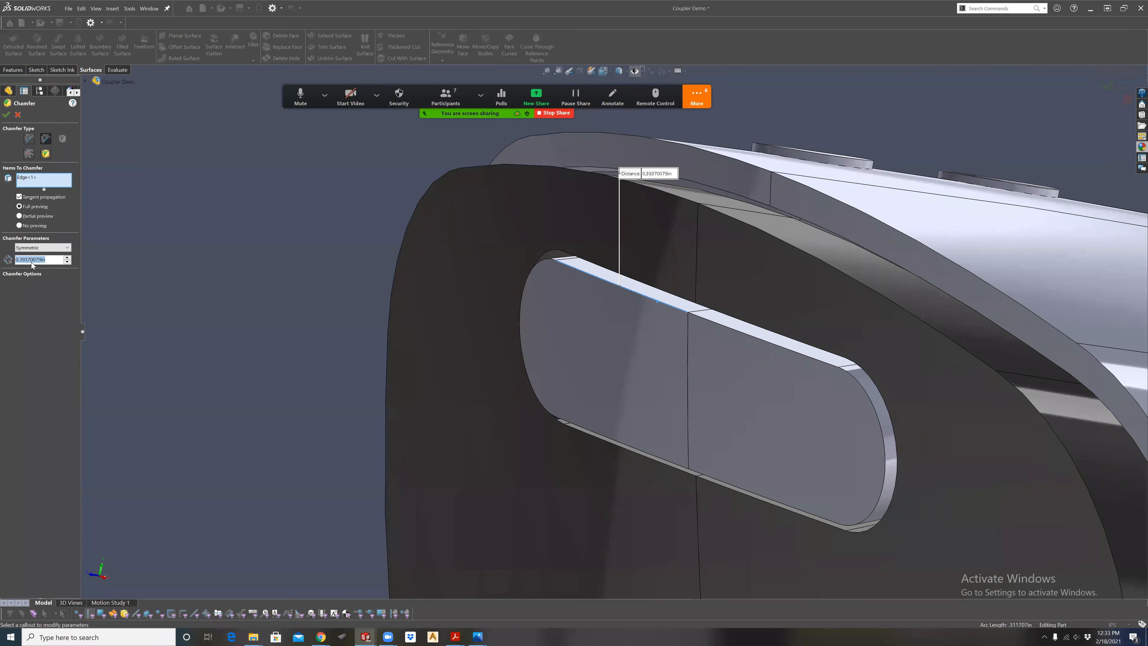
type(".02")
key("Return")
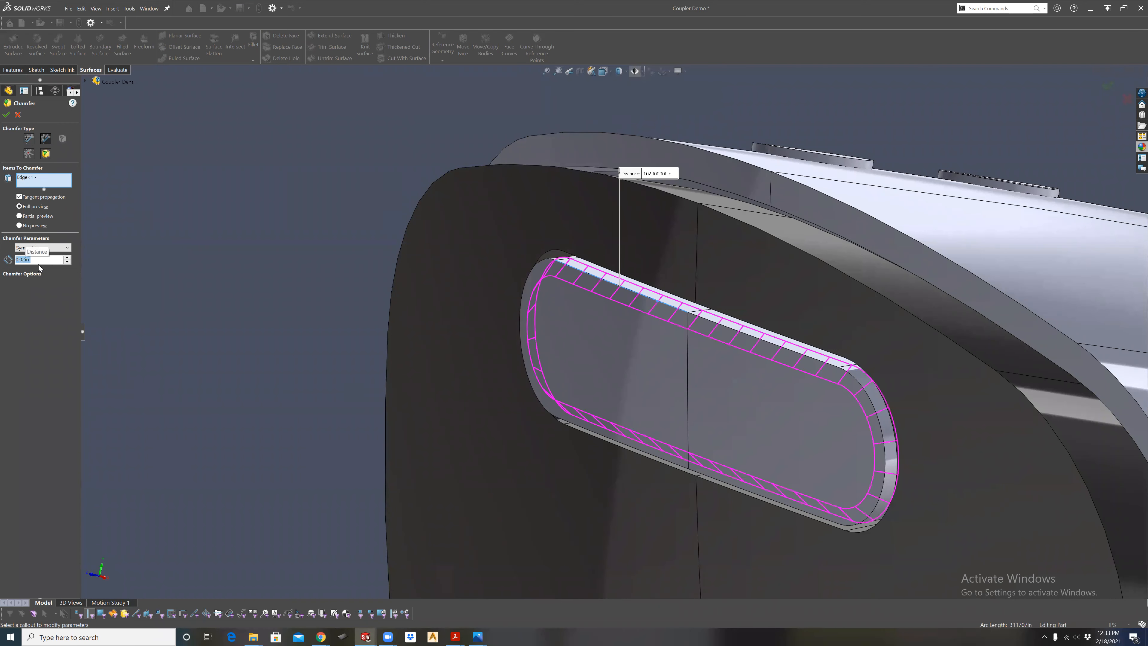
left_click(7, 116)
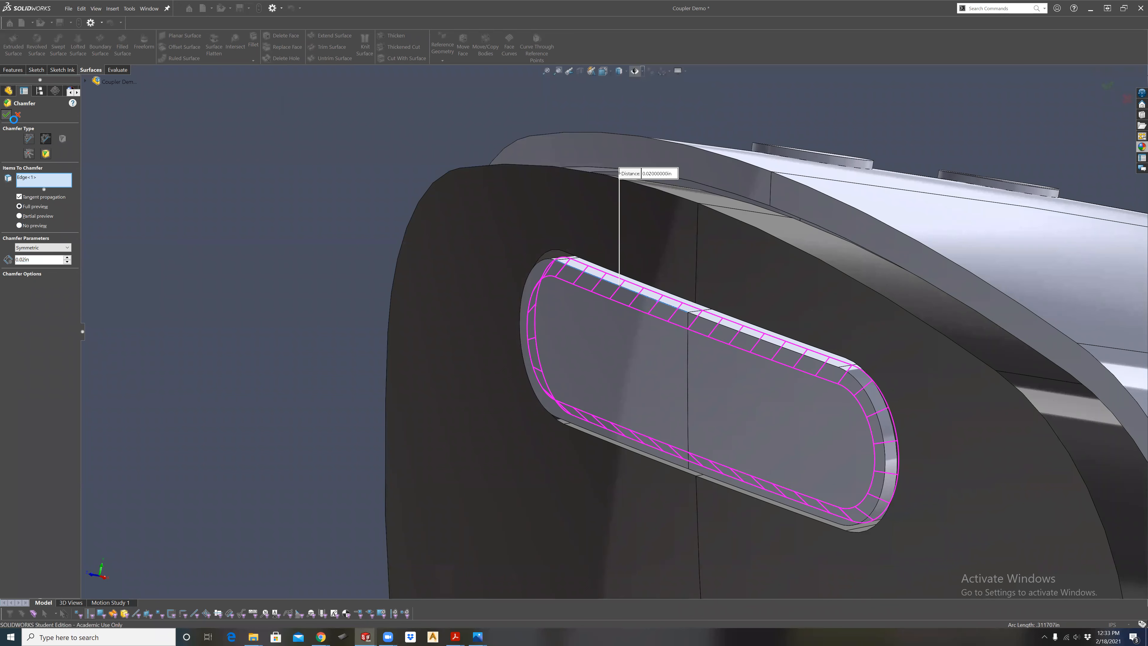
Round the rim of the recess surrounding the slot body with a symmetric circular fillet.
middle_click_drag(727, 367, 772, 314)
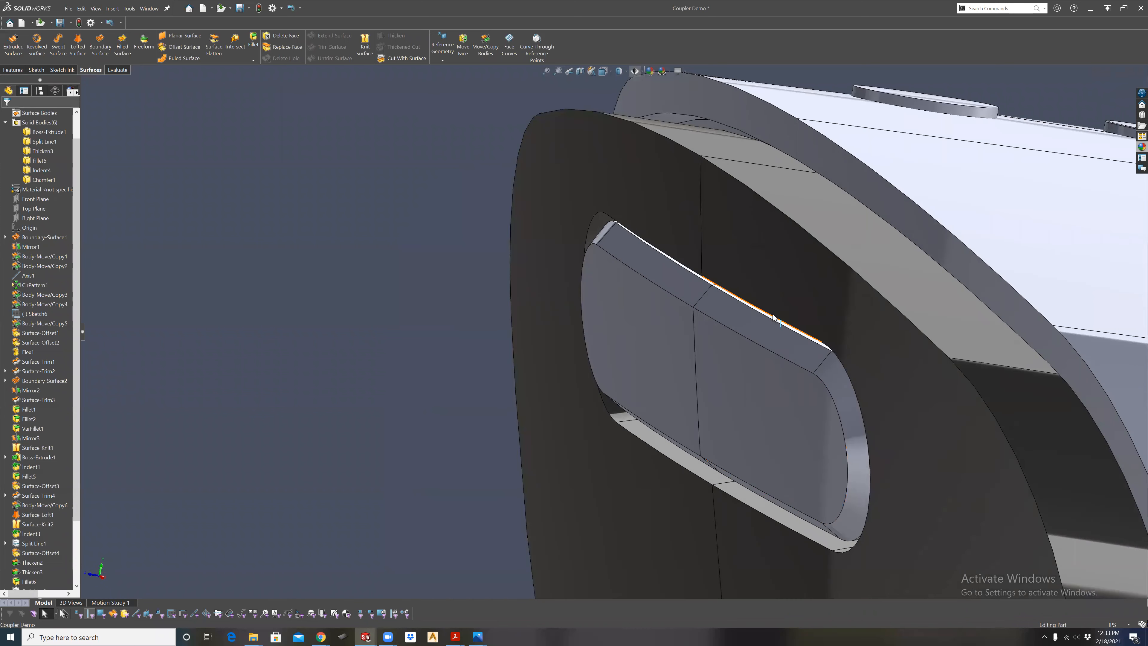
left_click(772, 314)
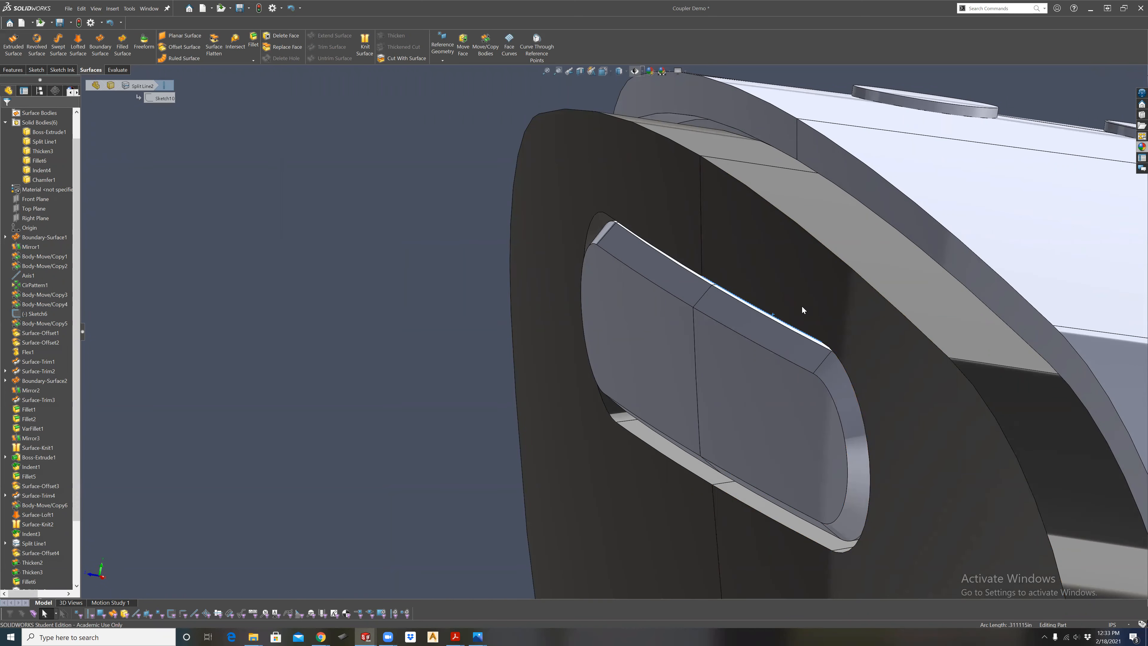
key("f")
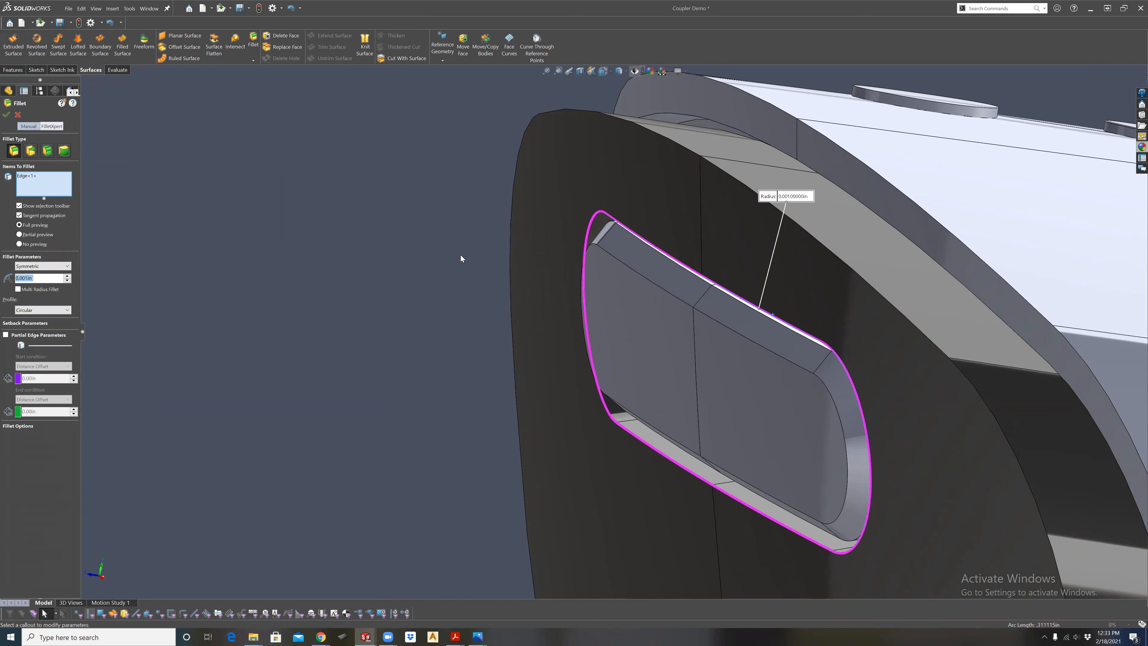
left_click(23, 278)
left_click_drag(23, 278, 66, 274)
type("2")
key("Return")
left_click(9, 114)
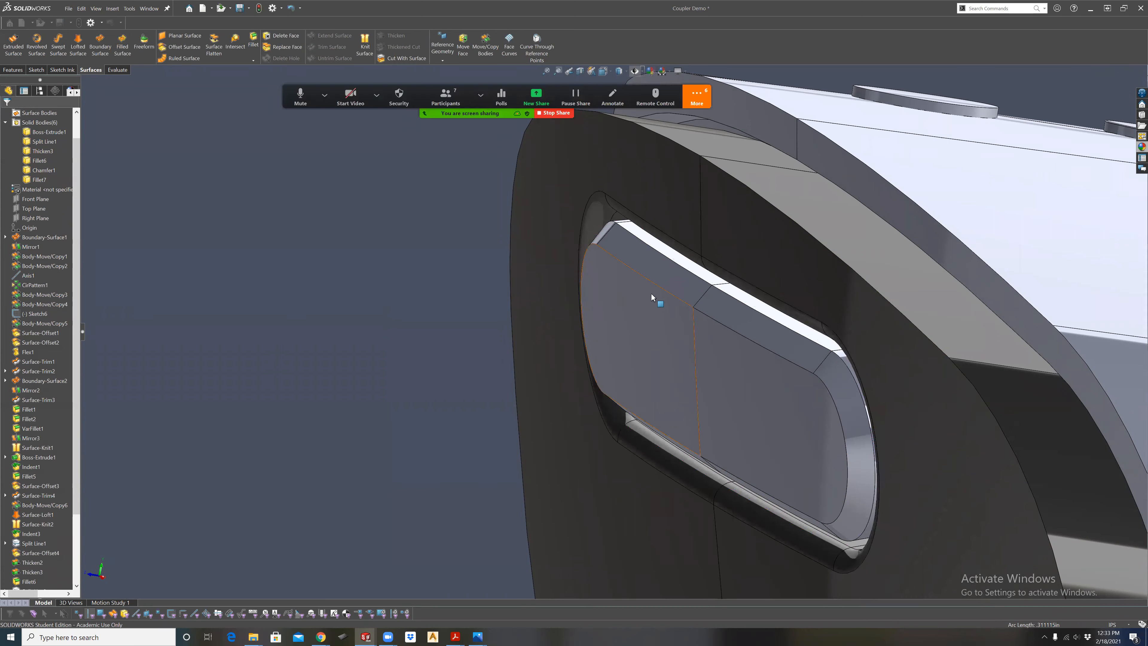
Examine the chamfered slot body and the rounded recess rim from several angles and up close.
mouse_move(674, 289)
middle_mouse_down()
mouse_move(715, 348)
mouse_move(699, 365)
mouse_move(717, 428)
mouse_move(648, 277)
mouse_move(672, 307)
middle_mouse_up()
scroll(715, 347, "down", 5)
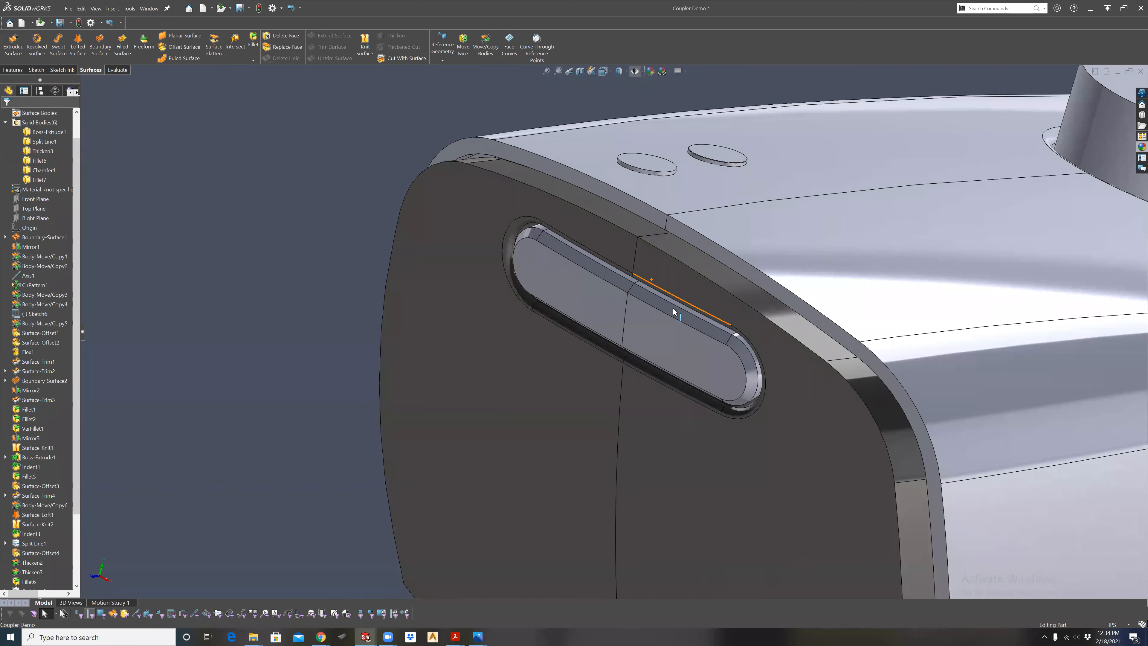
middle_click_drag(658, 308, 565, 382)
scroll(515, 407, "down", 6)
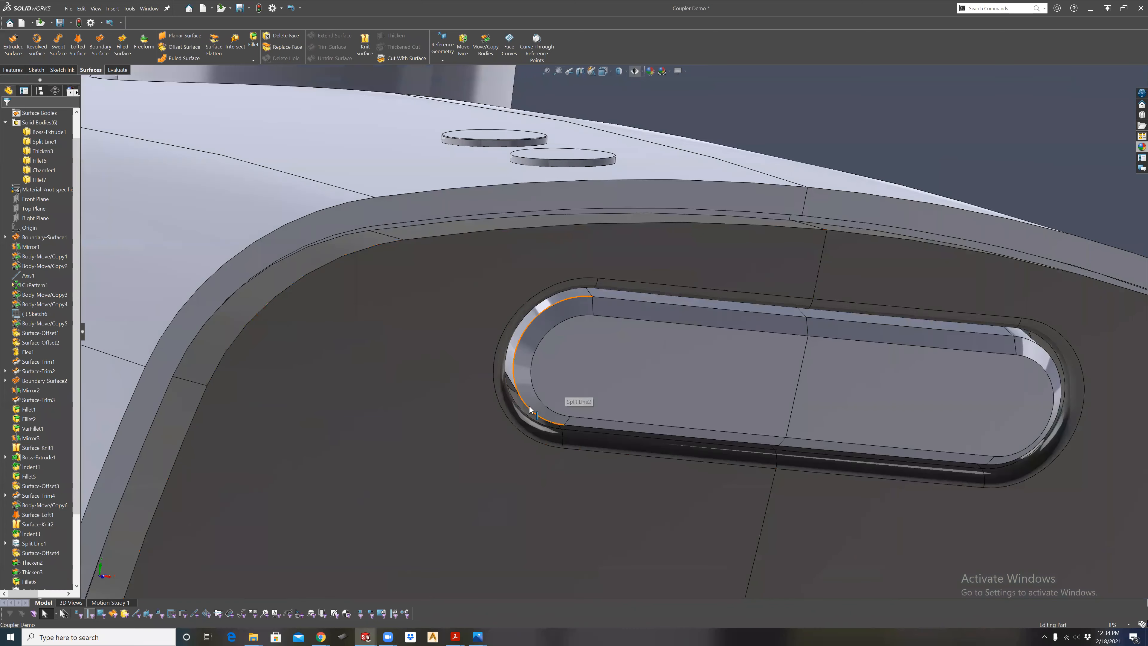
middle_click_drag(532, 413, 552, 250)
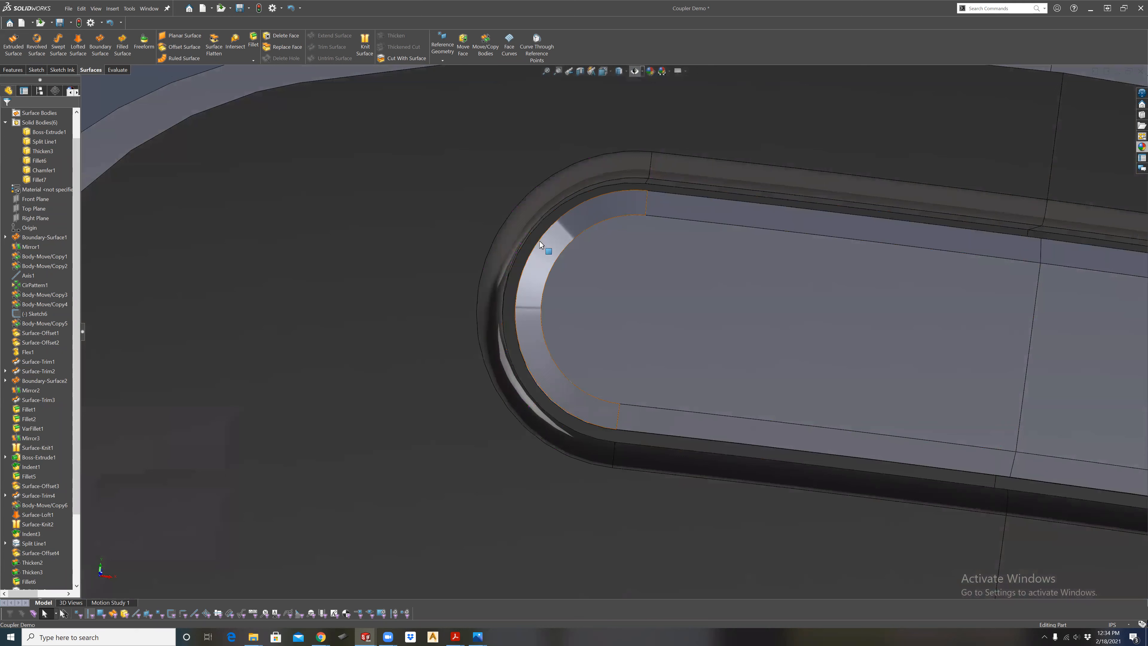
scroll(610, 304, "up", 3)
middle_click_drag(646, 319, 811, 286)
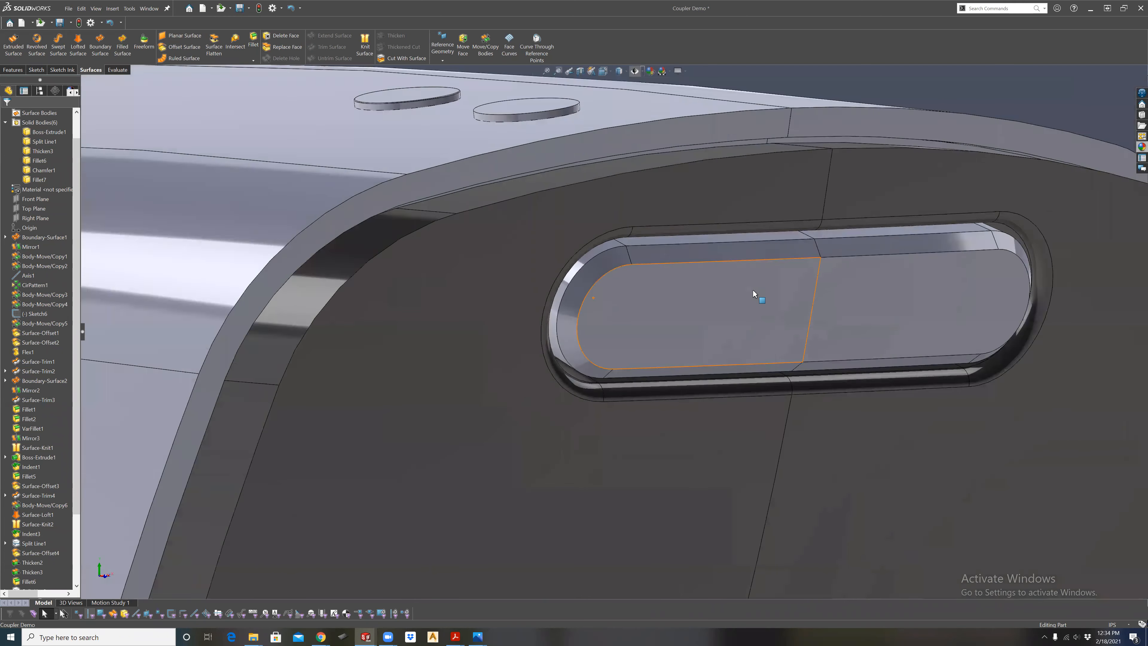
scroll(754, 291, "up", 4)
scroll(822, 275, "down", 3)
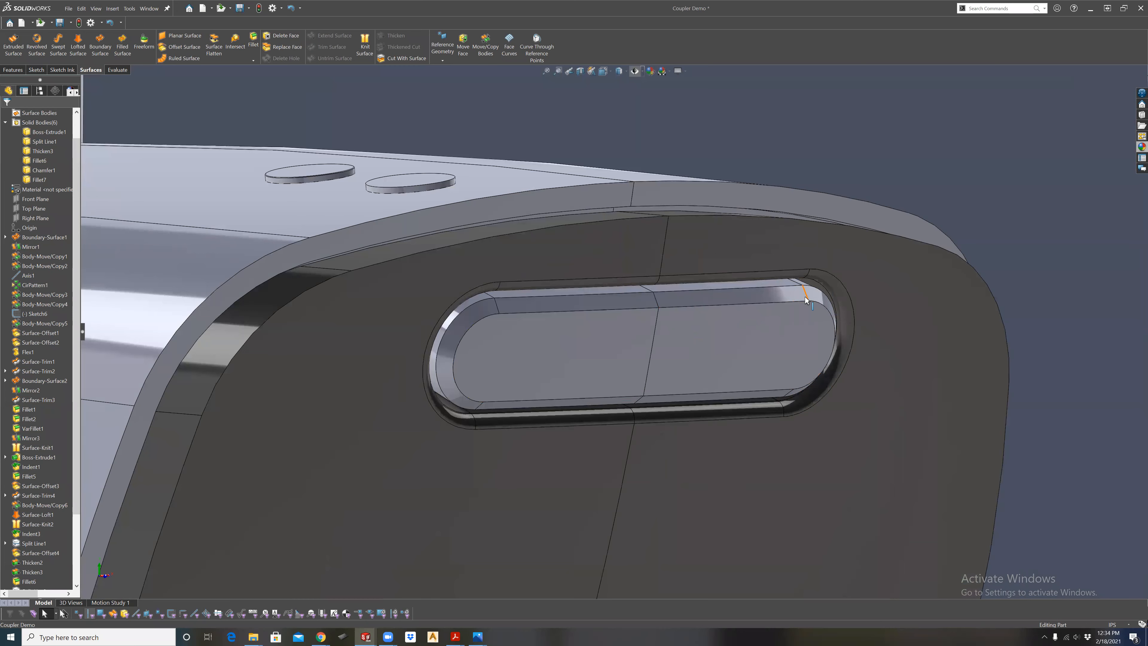
Examine from the side and at an angle how far the chamfered slot insert protrudes from the flat end face.
middle_click_drag(627, 327, 551, 281)
scroll(626, 335, "up", 4)
scroll(639, 337, "down", 4)
middle_click_drag(596, 354, 630, 431)
middle_click_drag(610, 384, 603, 201)
middle_click_drag(589, 303, 548, 360)
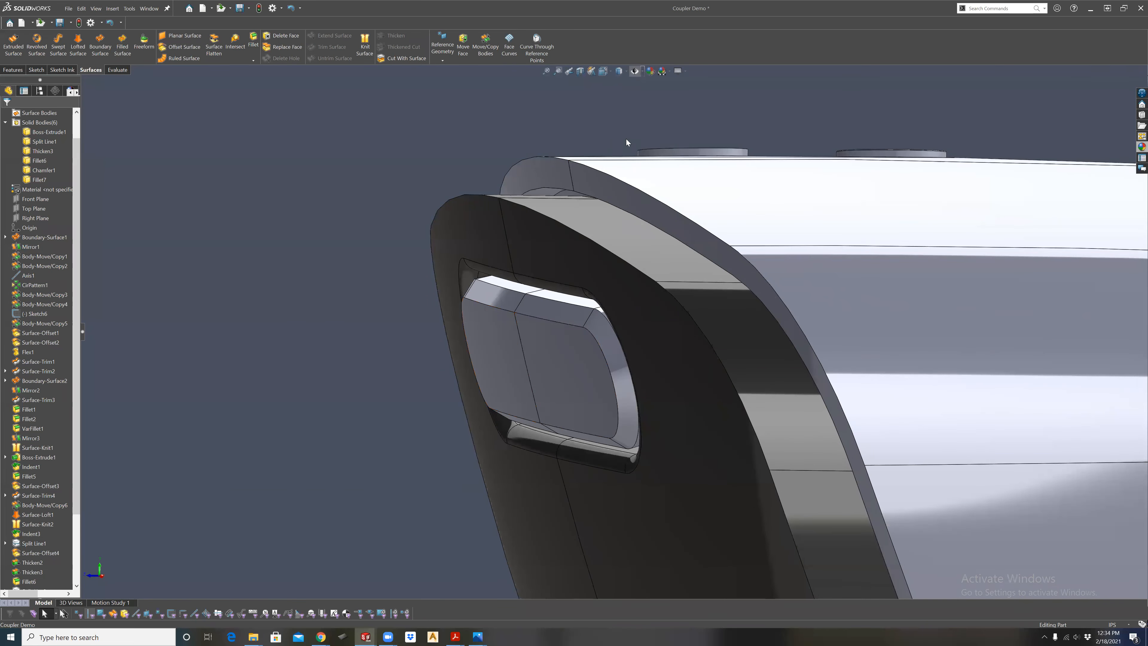
middle_click_drag(540, 321, 587, 260)
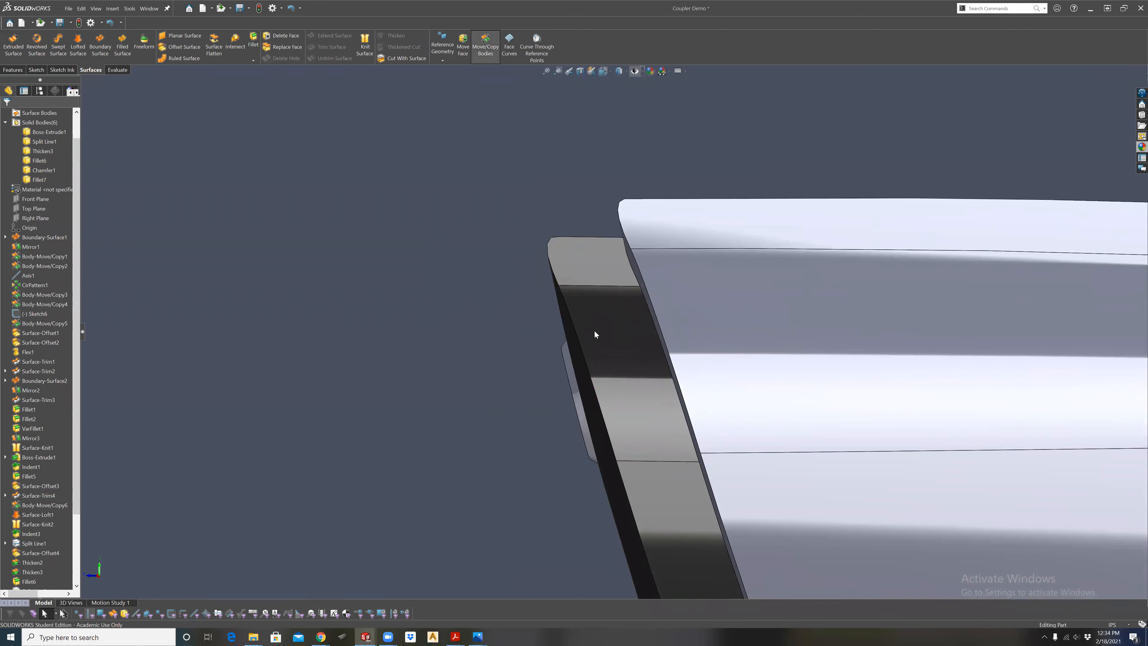
Move the chamfered slot insert, without copying it, outward from the end face by 0.02 in along one of its depth edges.
left_click(573, 388)
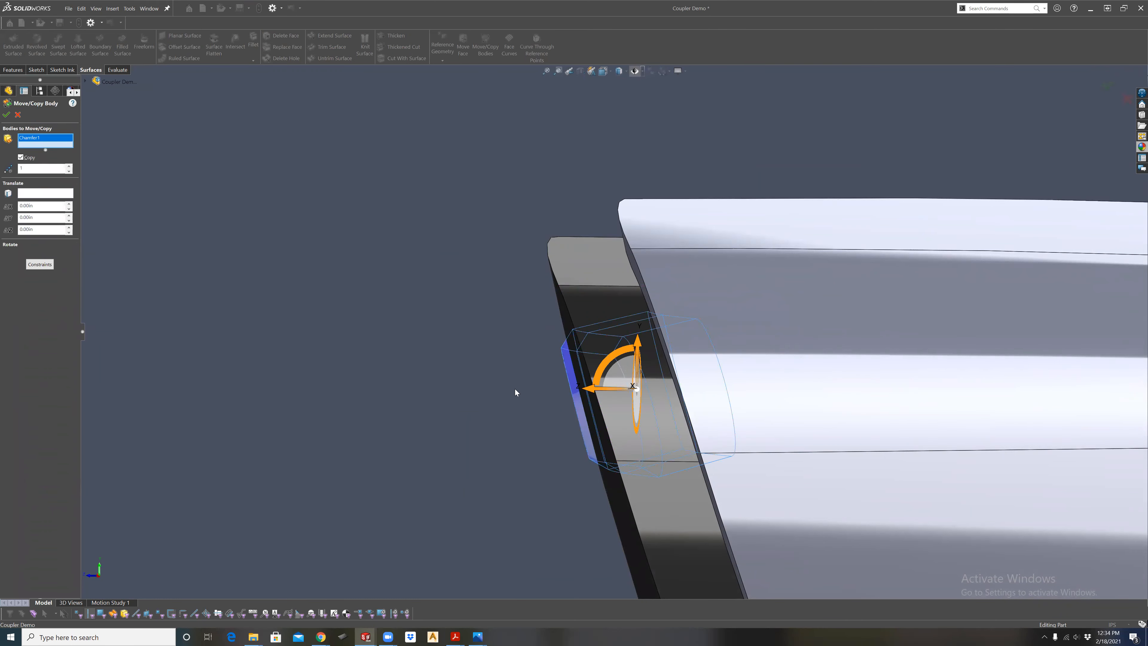
left_click(26, 157)
middle_click_drag(372, 254, 439, 353)
left_click(28, 181)
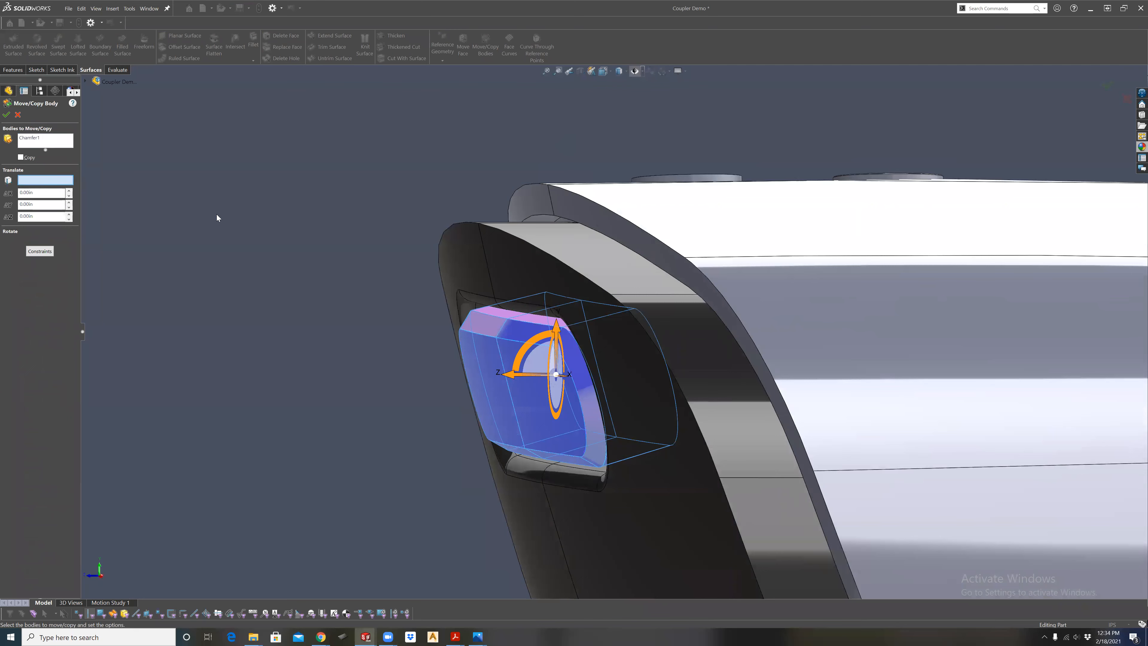
left_click(519, 316)
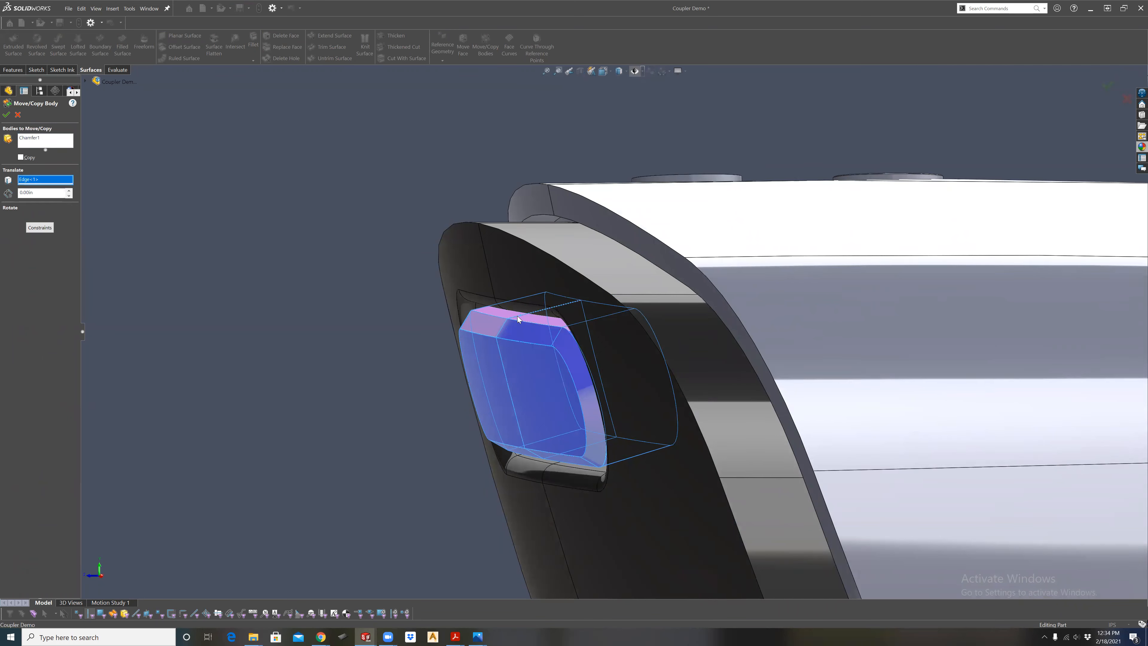
left_click(69, 190)
double_click(37, 192)
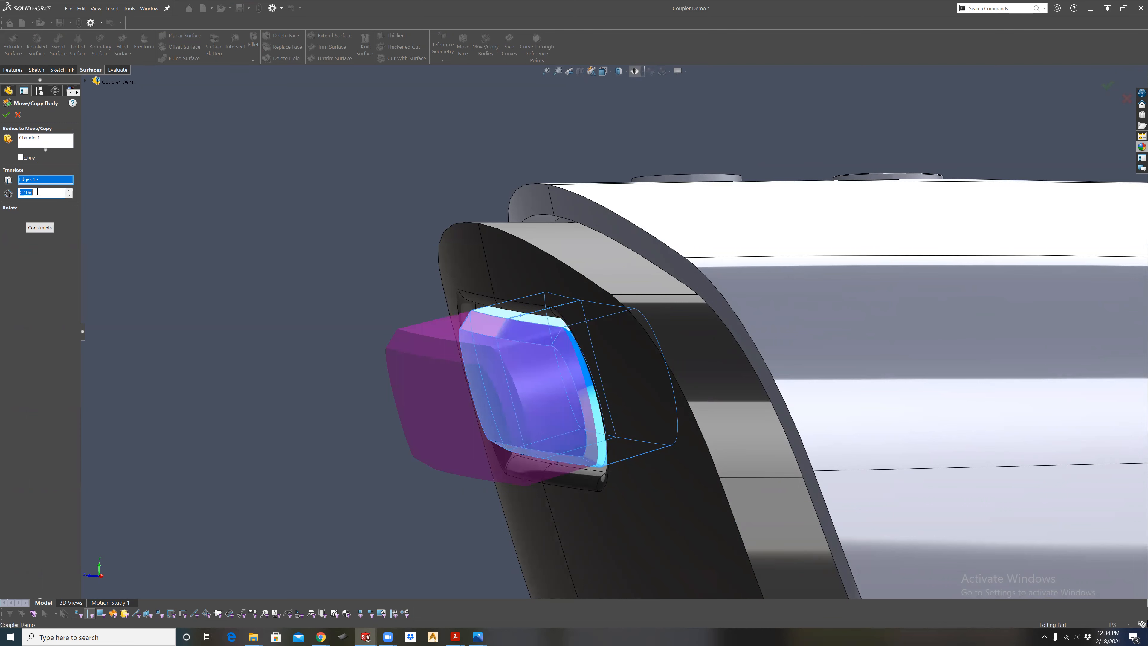
type("0.02")
key("Return")
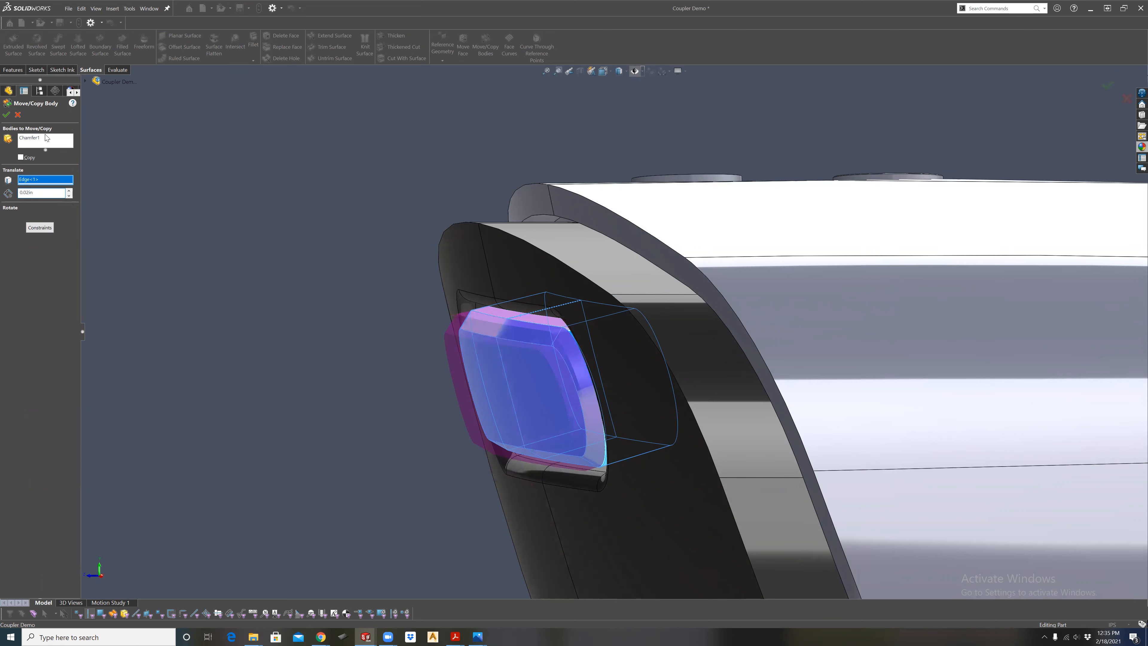
left_click(7, 115)
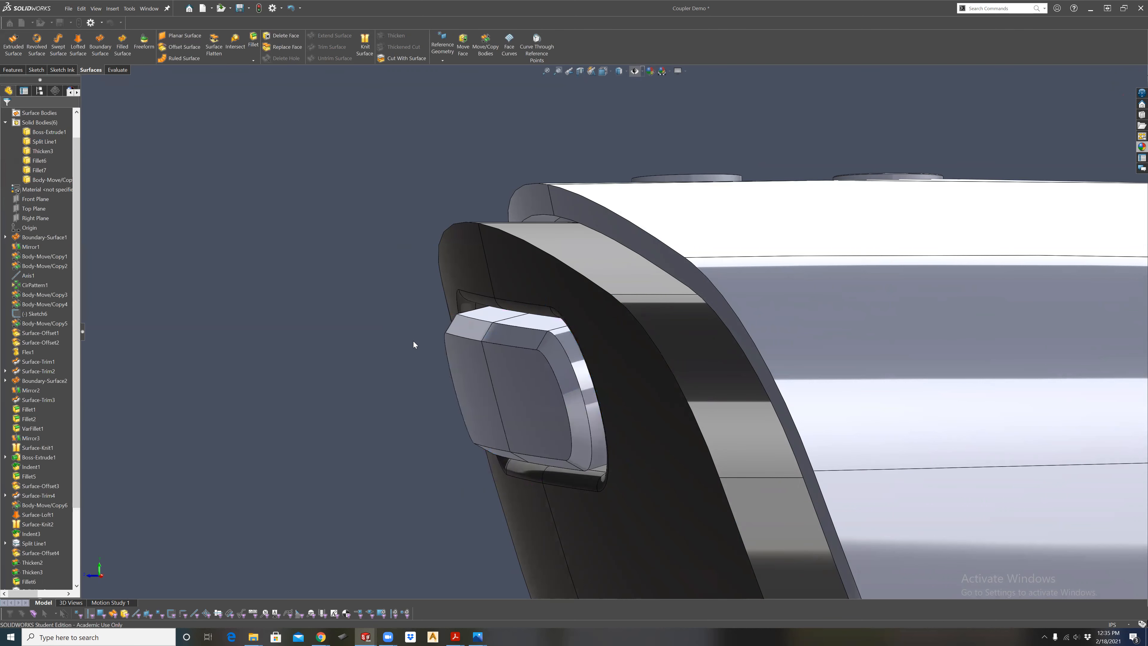
Hide the end cap body and the main outer housing body around the slot insert.
middle_click_drag(391, 337, 447, 357)
scroll(447, 356, "up", 10)
middle_click_drag(588, 370, 720, 419)
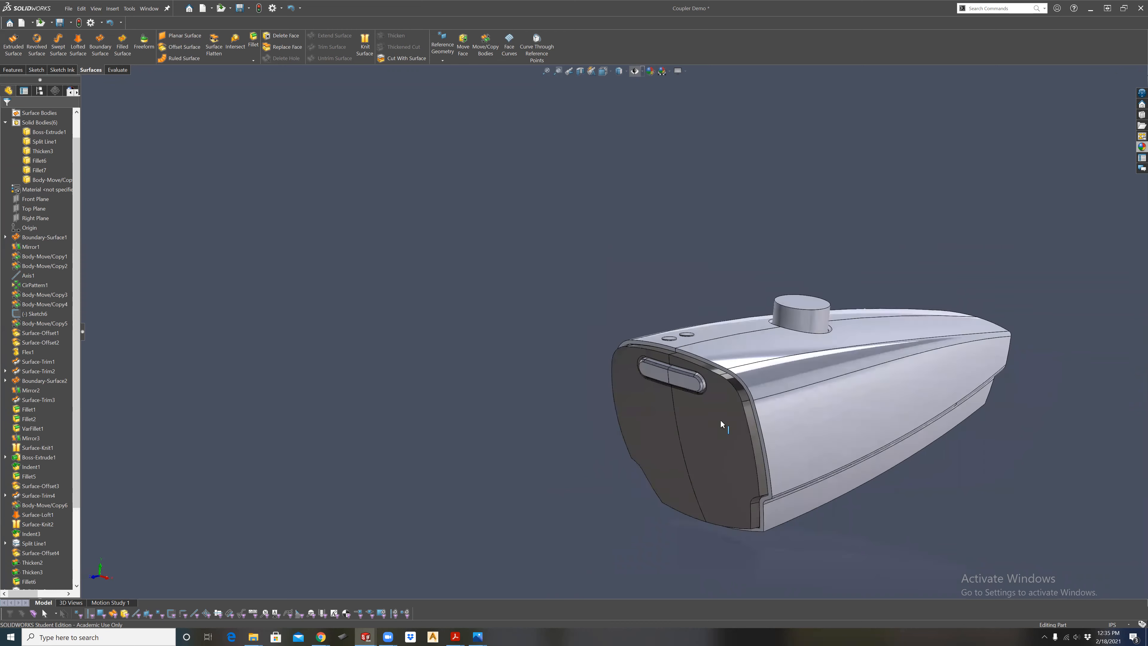
scroll(720, 416, "down", 3)
scroll(647, 413, "down", 5)
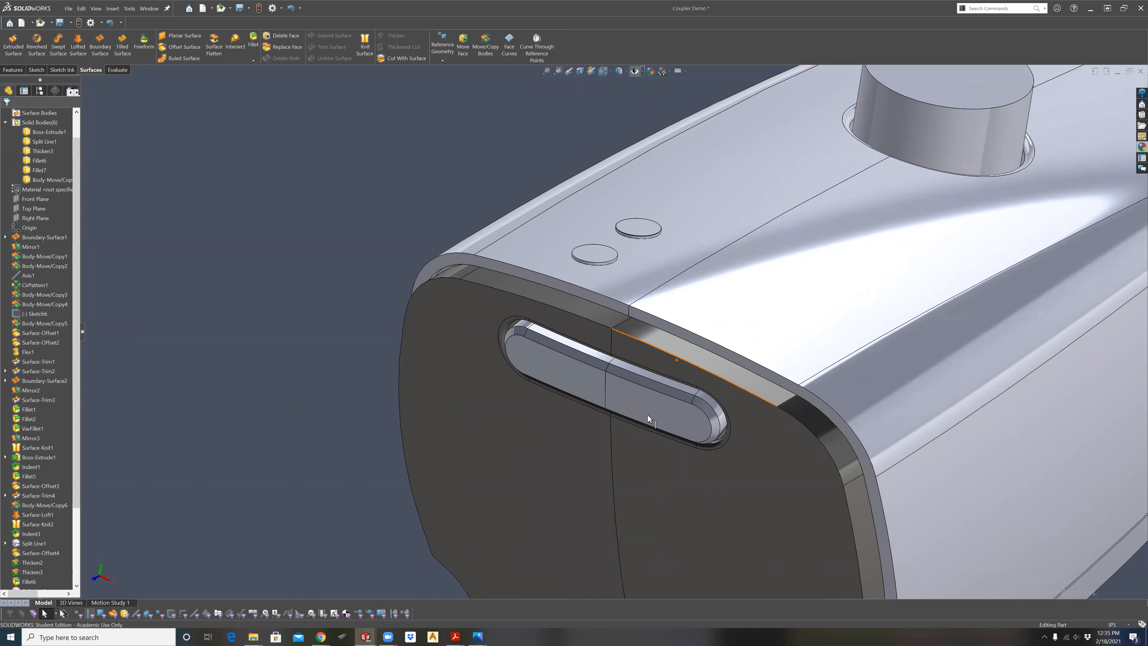
left_click(648, 414)
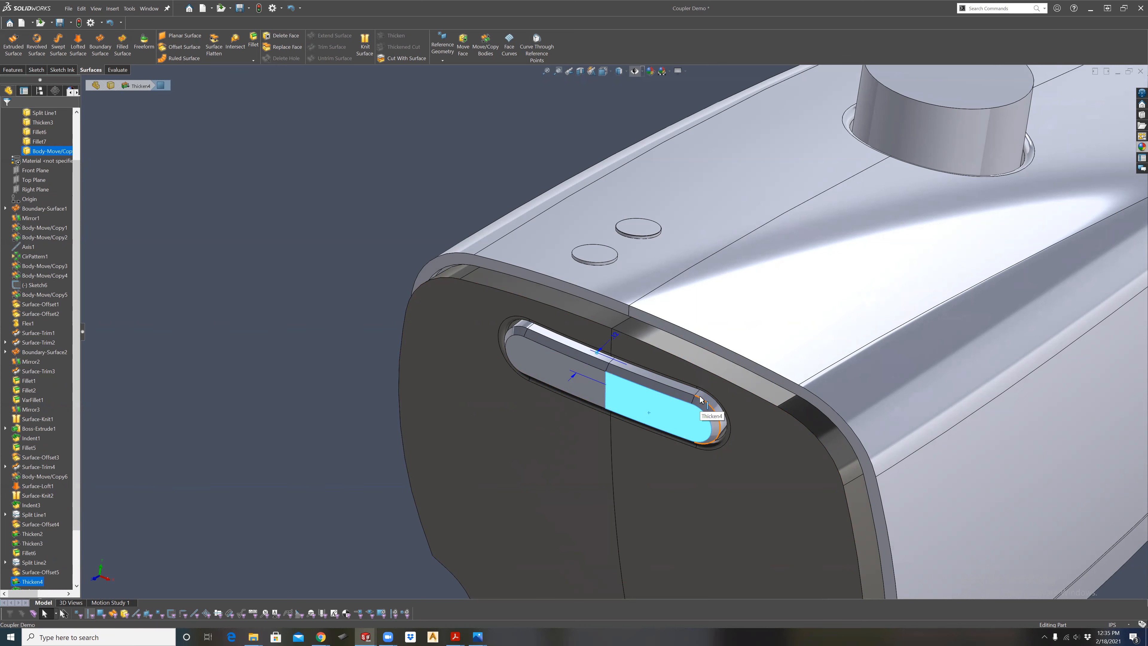
right_click(739, 393)
left_click(761, 384)
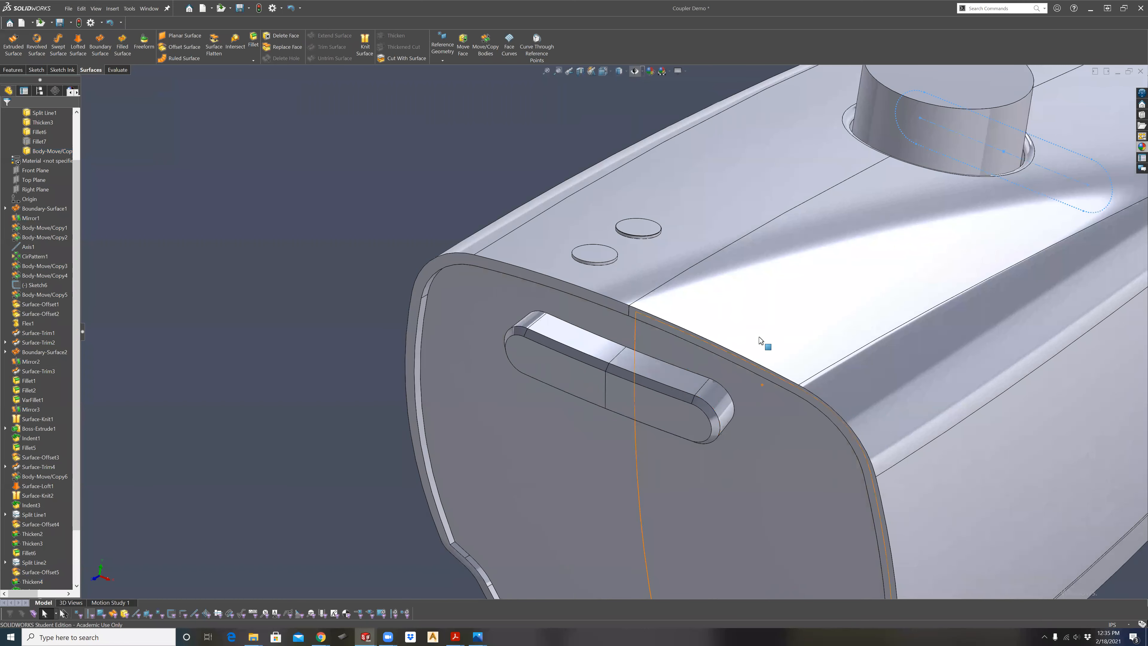
right_click(768, 333)
left_click(787, 322)
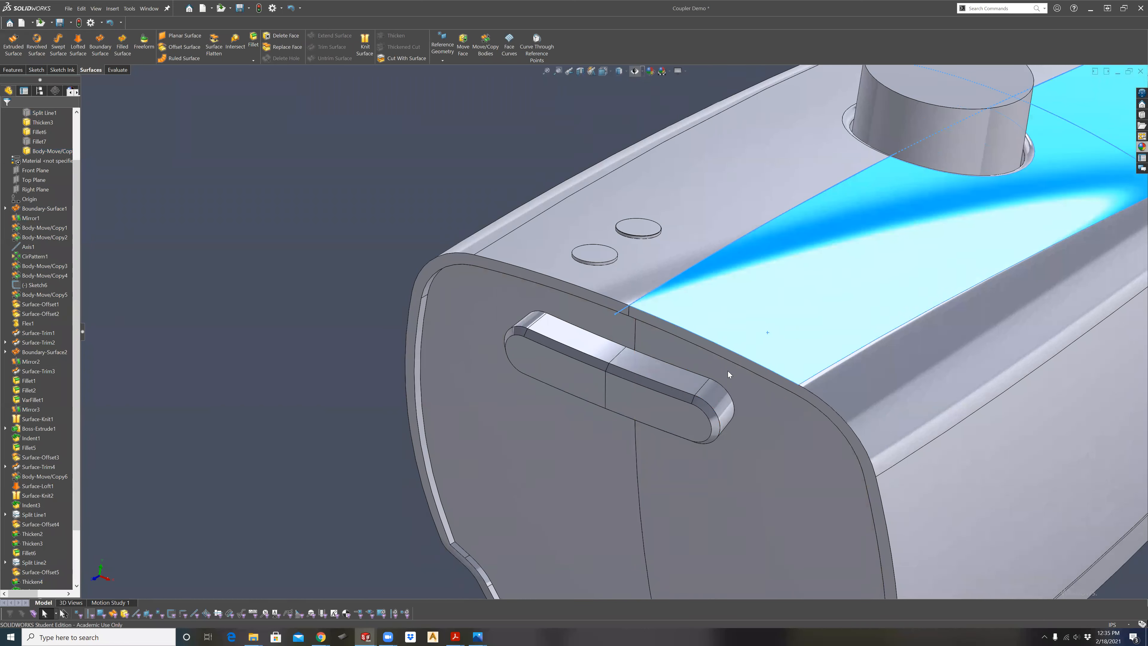
Start a shell for the slot insert, clear the preselected face, and set the wall thickness to 0.01 in.
middle_click_drag(707, 374, 743, 422)
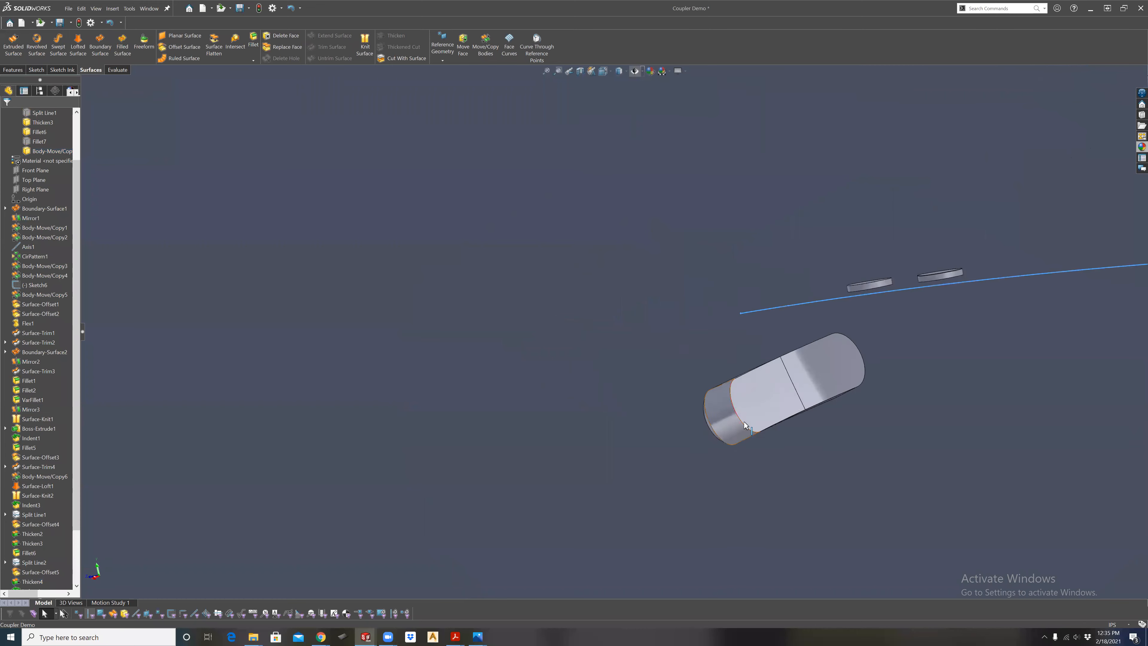
left_click(758, 410)
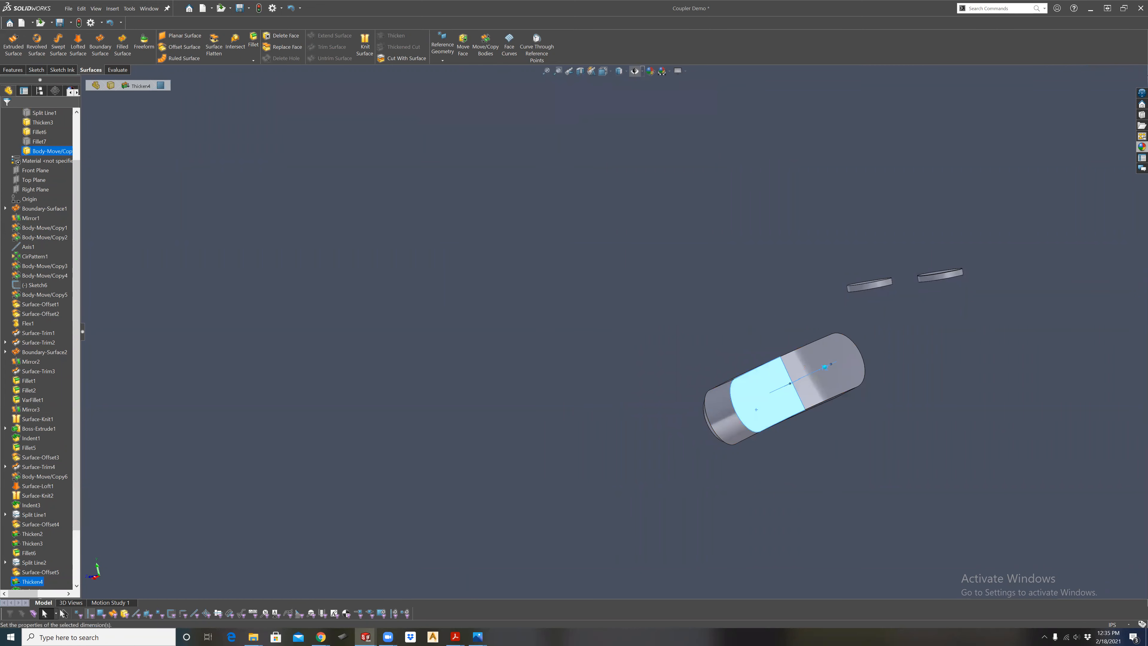
left_click(825, 367)
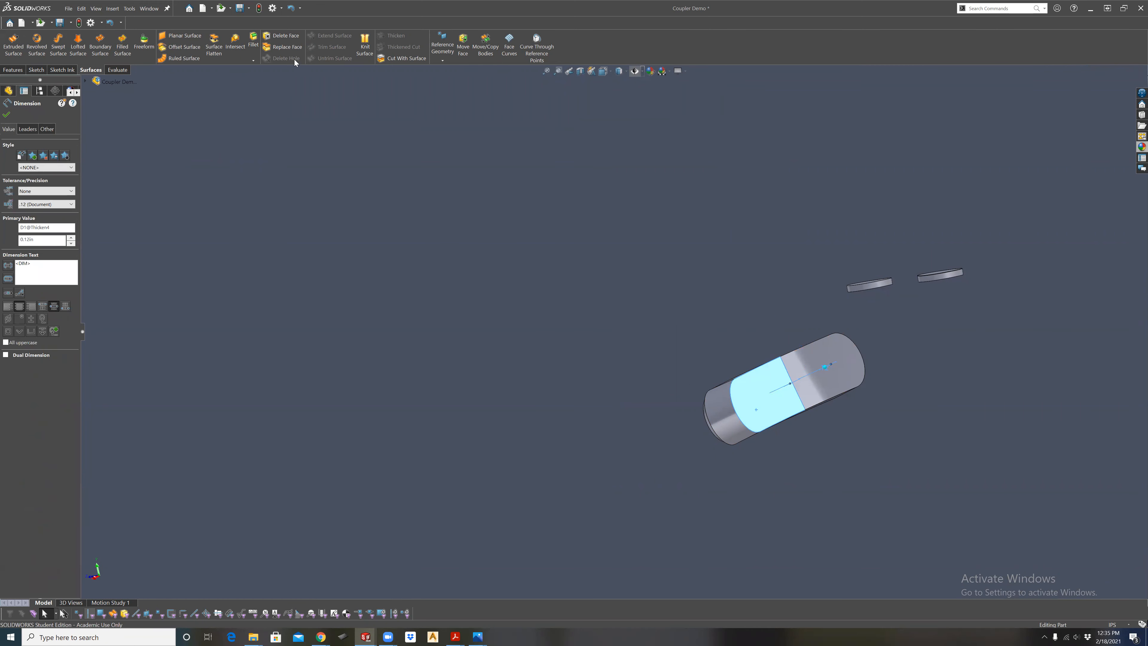
left_click(13, 70)
left_click(312, 58)
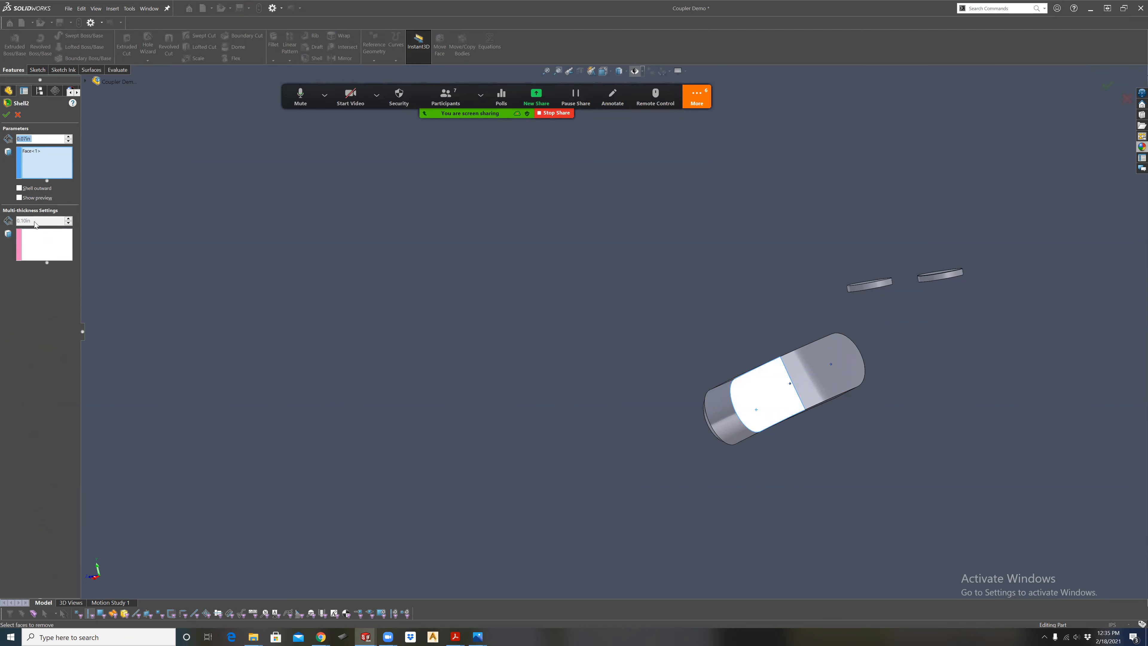
right_click(43, 154)
left_click(81, 164)
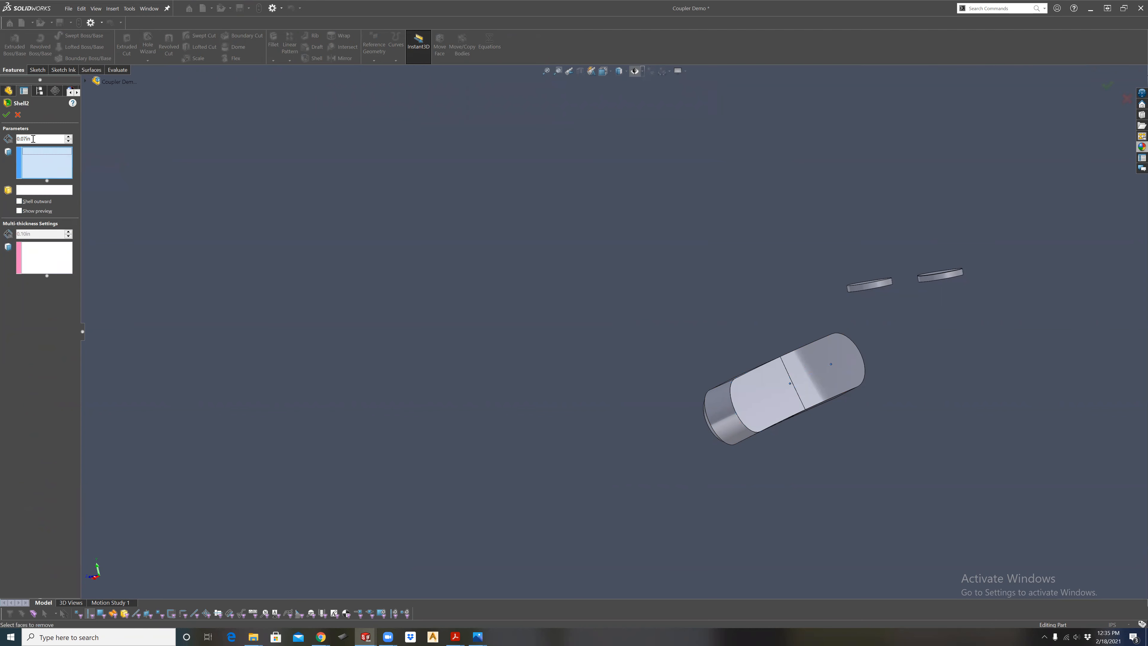
type(".01")
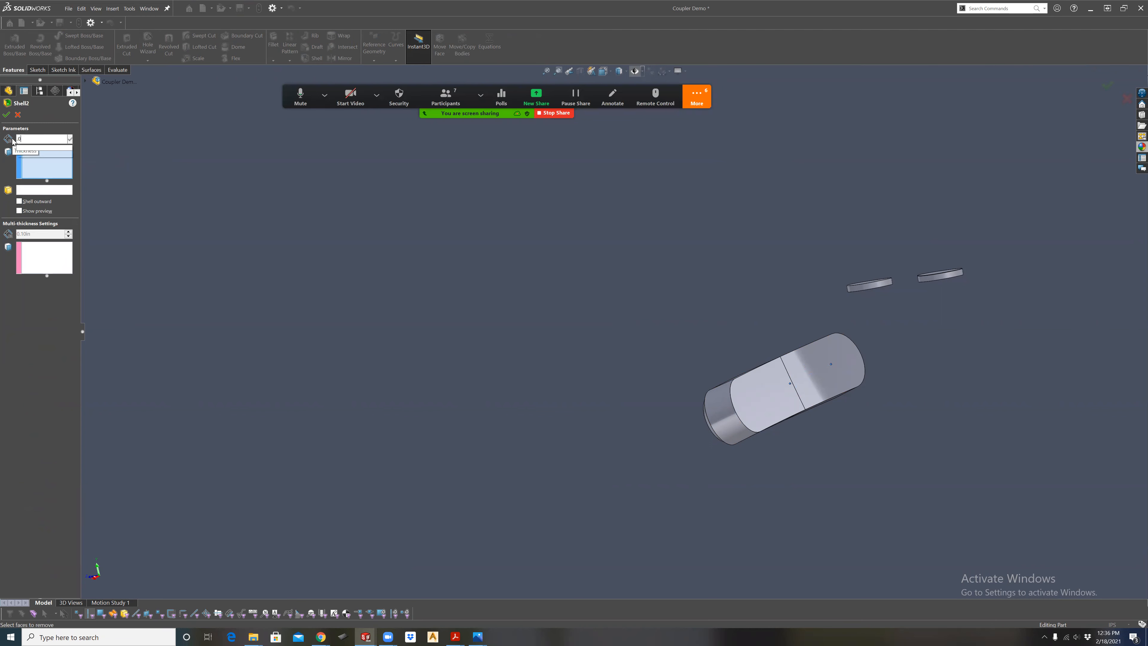
key("Return")
Choose both back faces of the slot insert for removal, enable the preview, and create the shell.
left_click(745, 384)
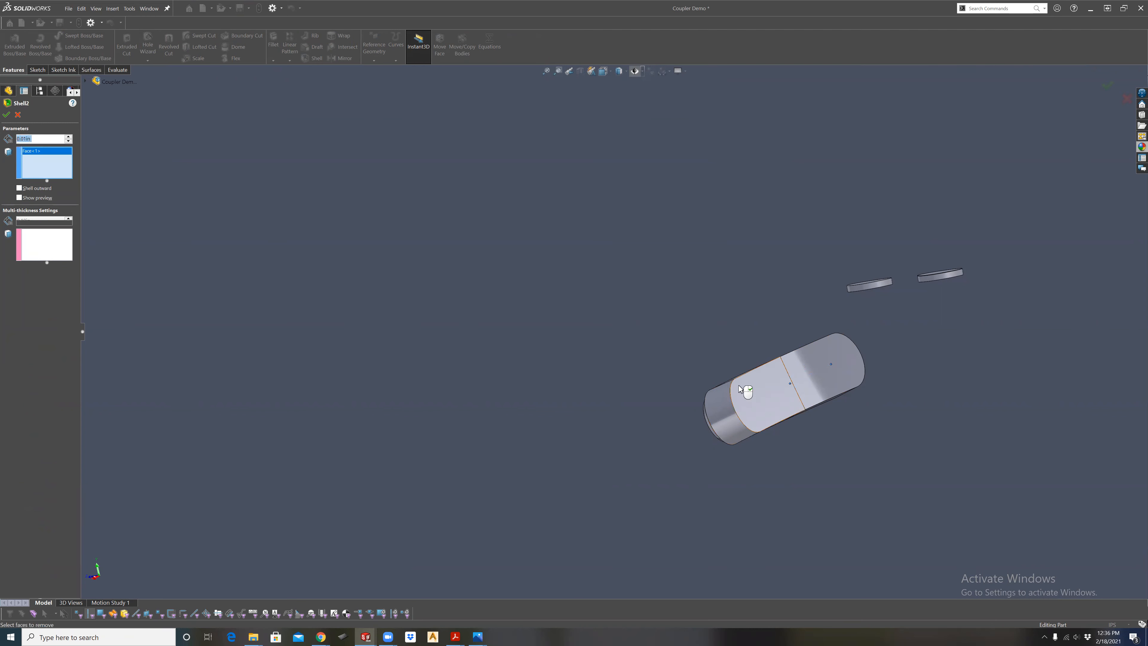
left_click(806, 387)
middle_click_drag(623, 336, 596, 362)
left_click(52, 197)
scroll(865, 266, "down", 5)
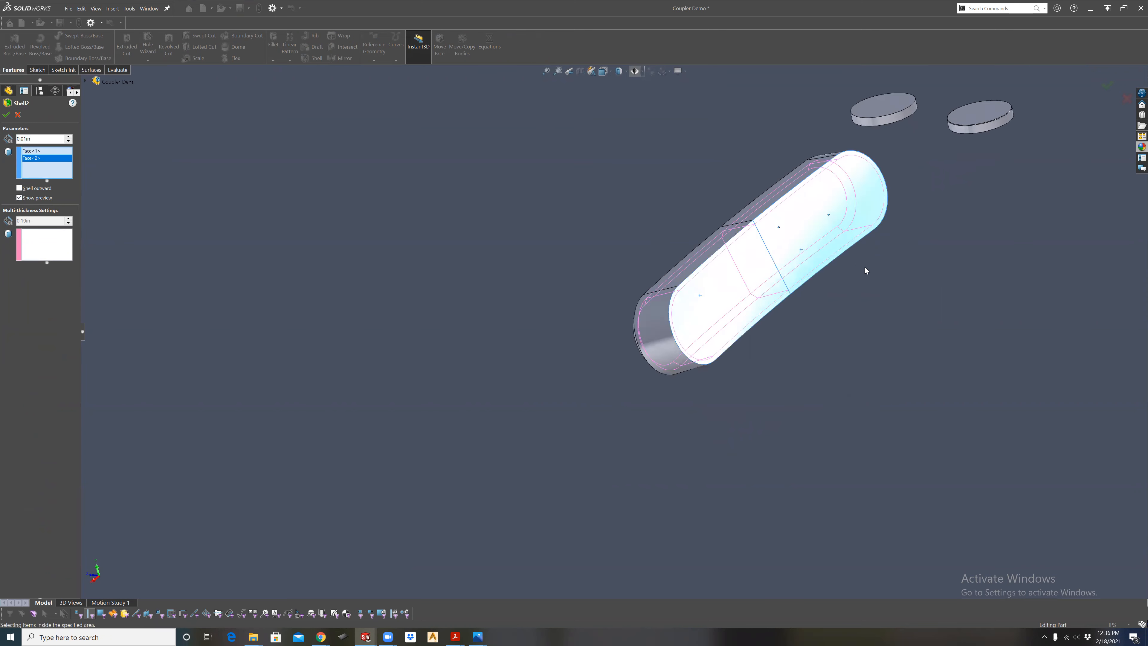
left_click(1107, 85)
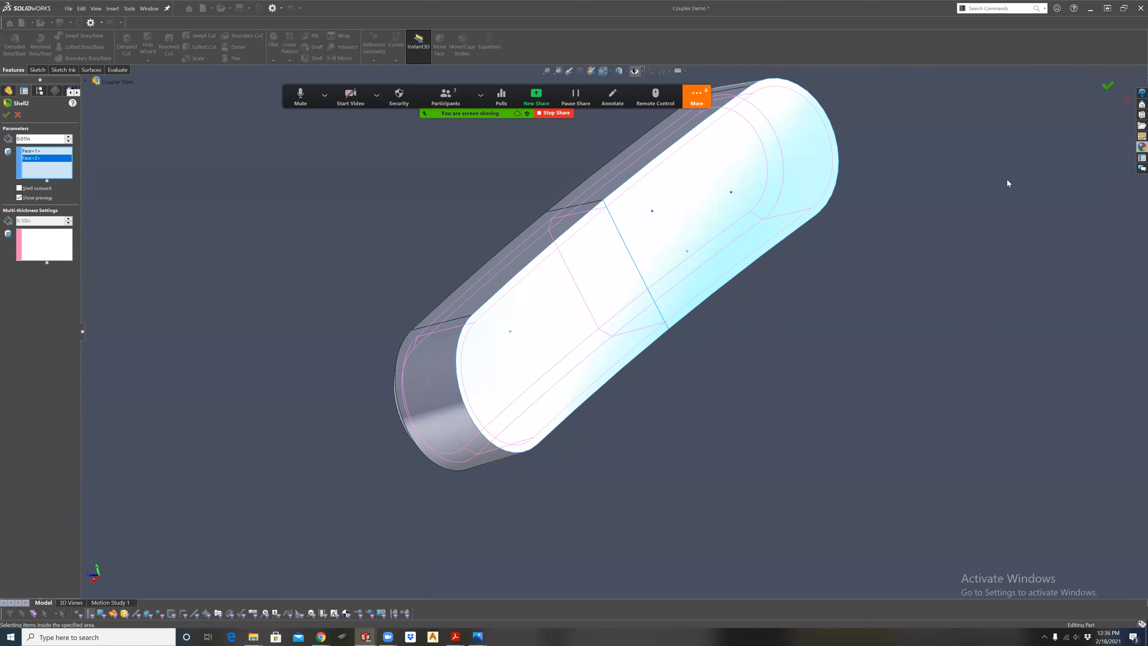
Roll the feature history back to before the shell, select both back faces of the solid insert, and restore the shell.
middle_click_drag(526, 290, 634, 348)
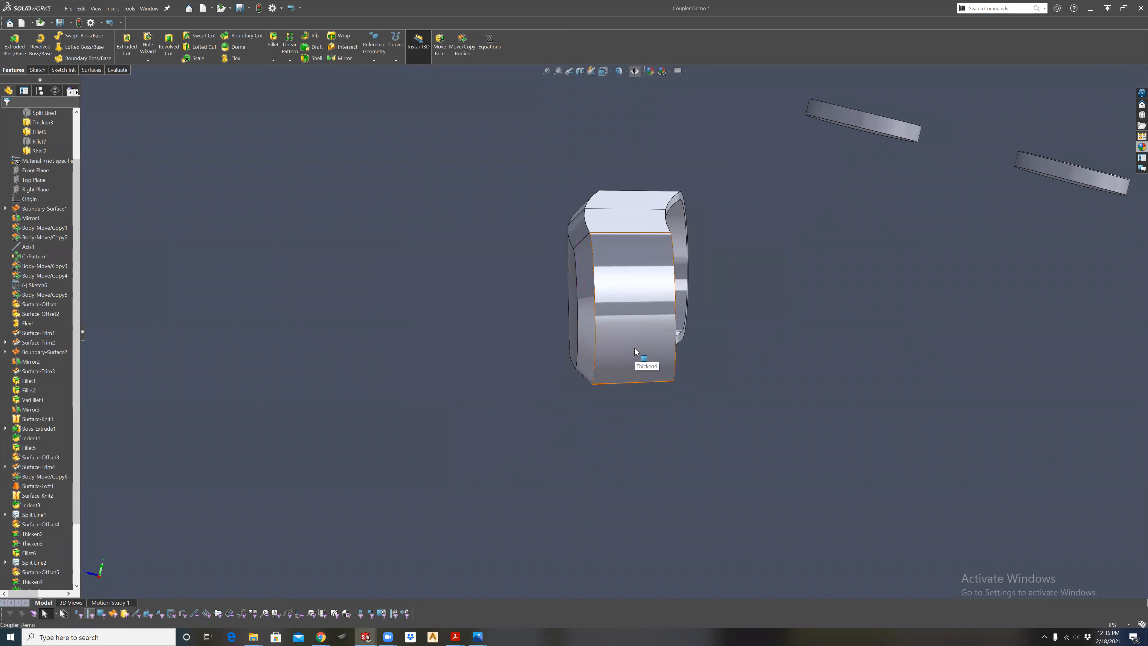
middle_click_drag(722, 331, 753, 242)
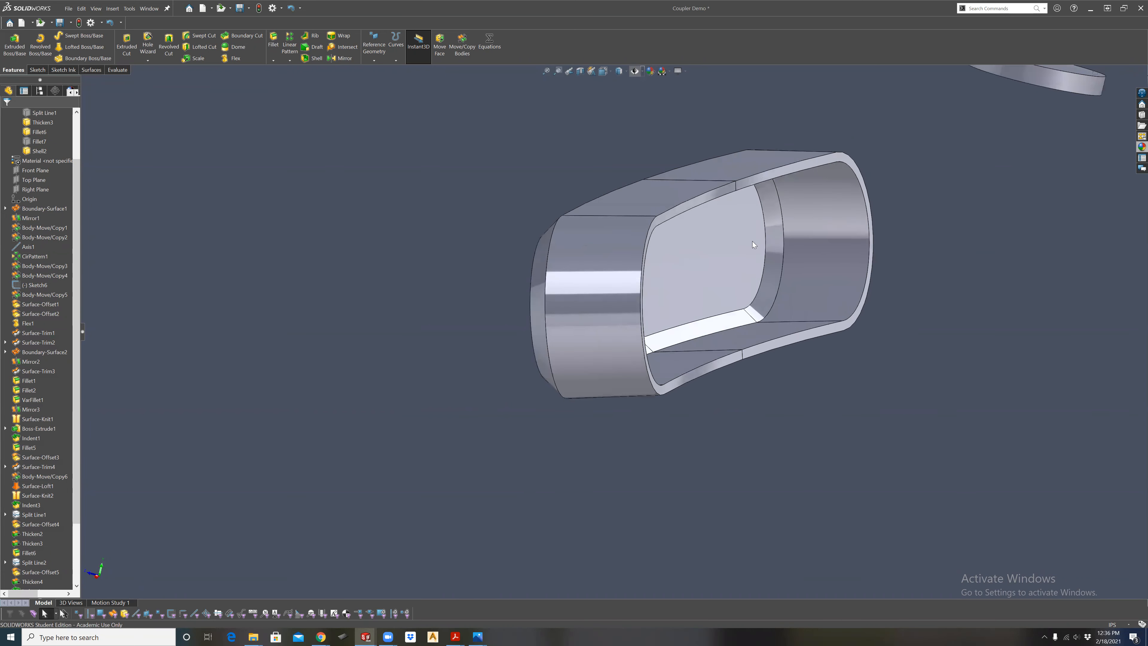
middle_click_drag(758, 285, 668, 302)
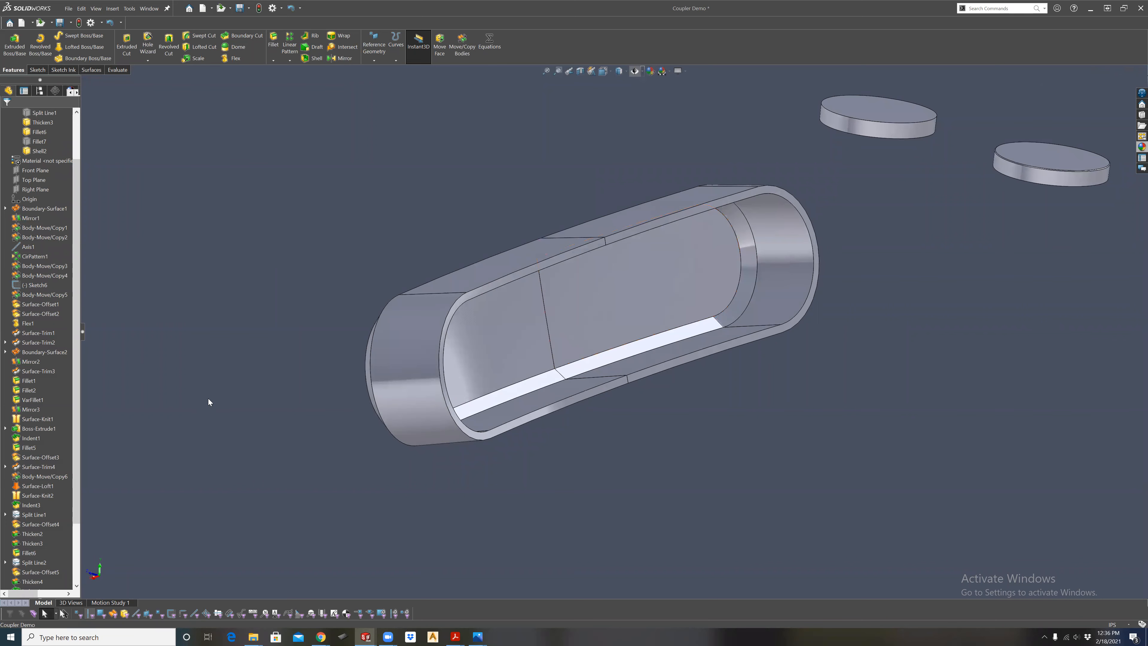
scroll(64, 544, "down", 3)
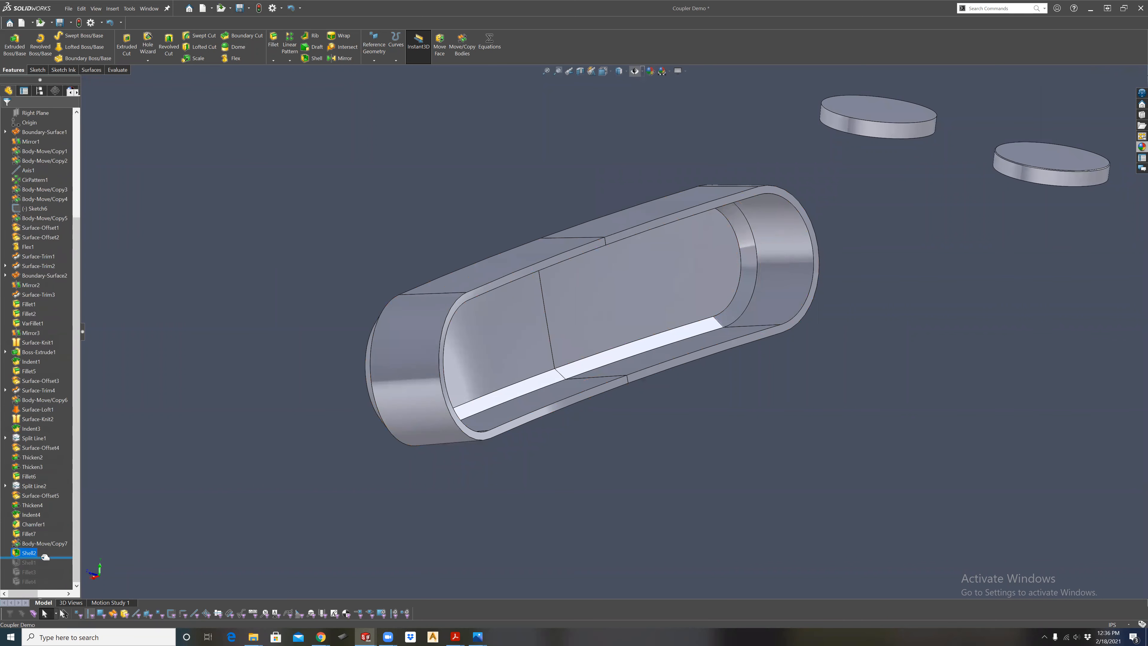
left_click_drag(46, 555, 45, 548)
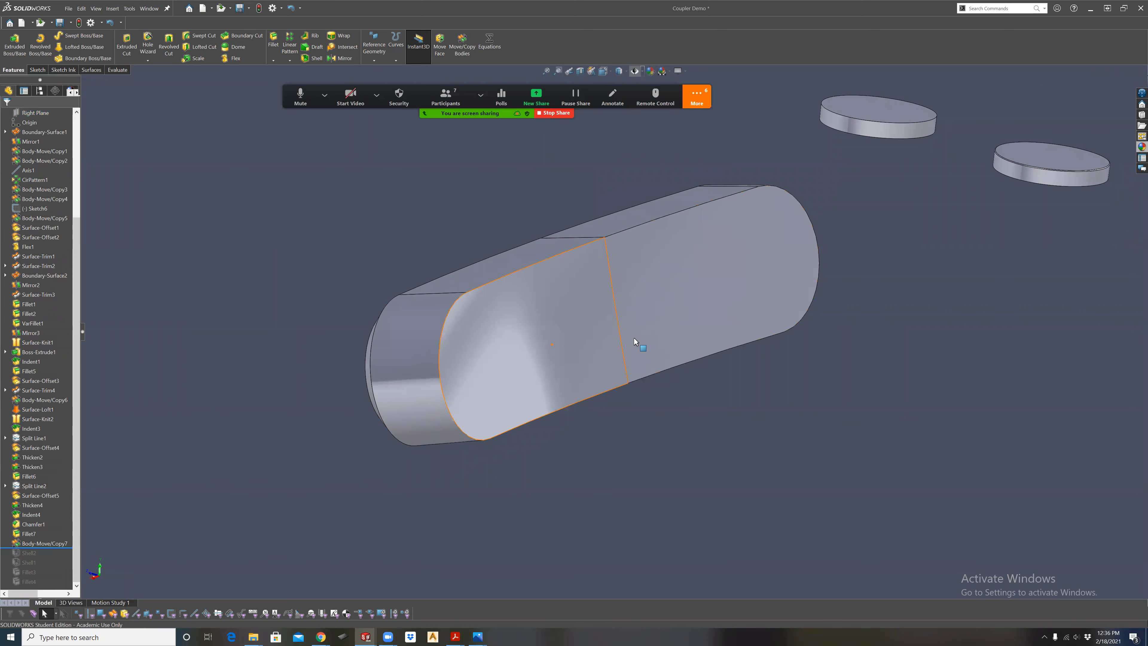
left_click(663, 333)
left_click(667, 333, "ctrl")
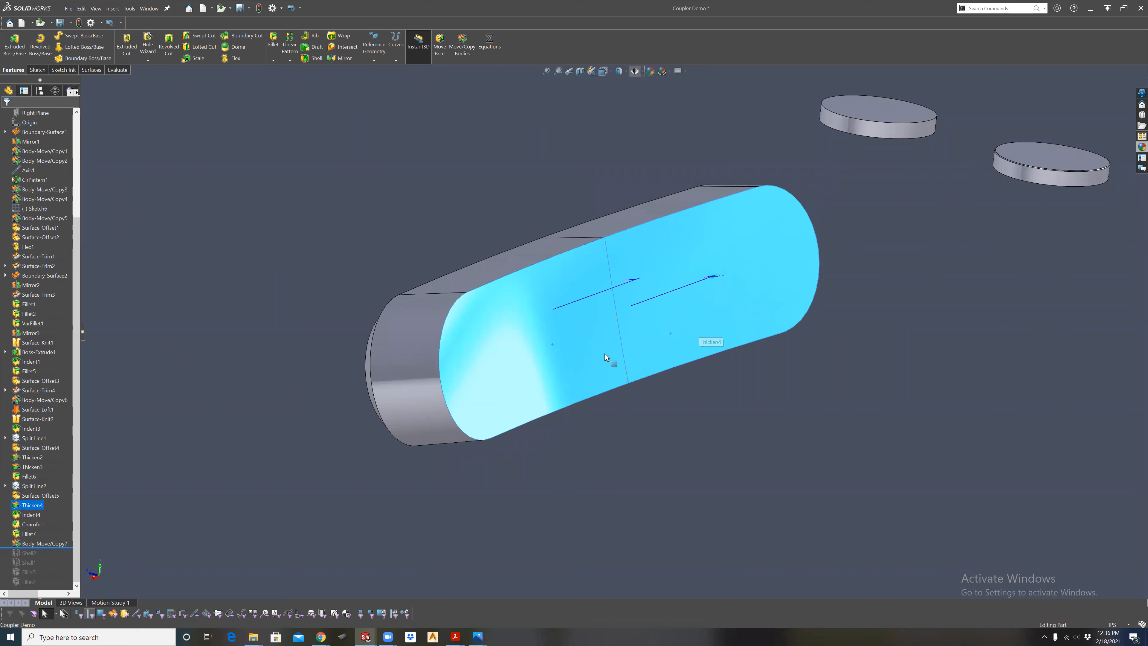
left_click_drag(52, 547, 50, 557)
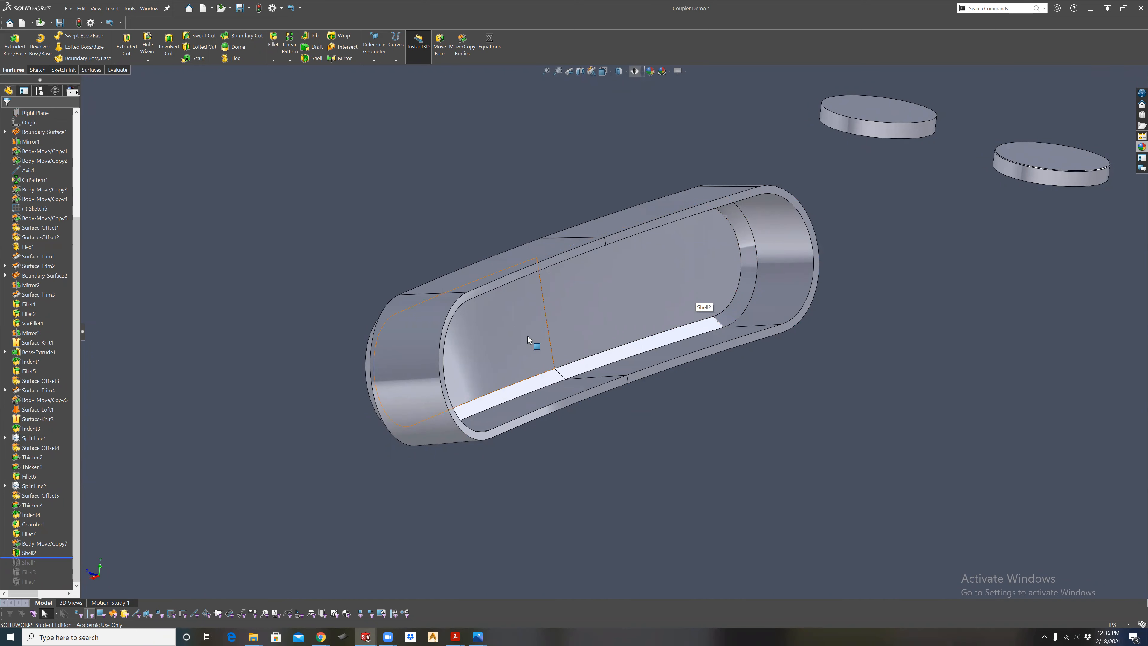
Examine the shelled slot insert's open back, thin walls and chamfered front from several angles.
middle_click_drag(562, 336, 523, 335)
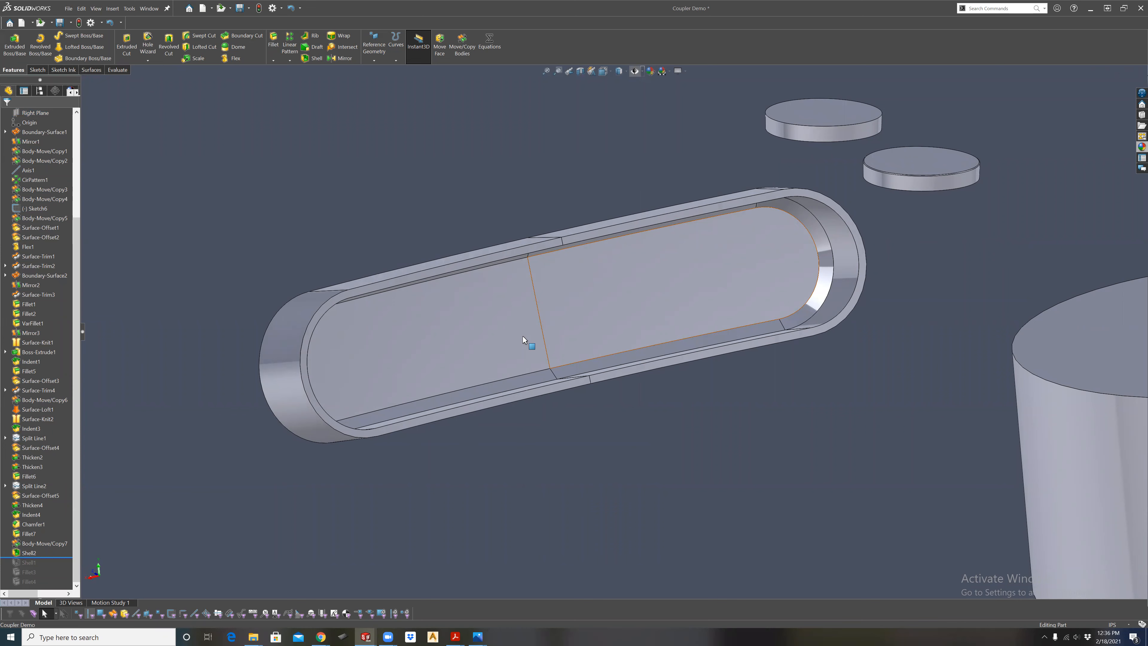
middle_click_drag(546, 337, 678, 298)
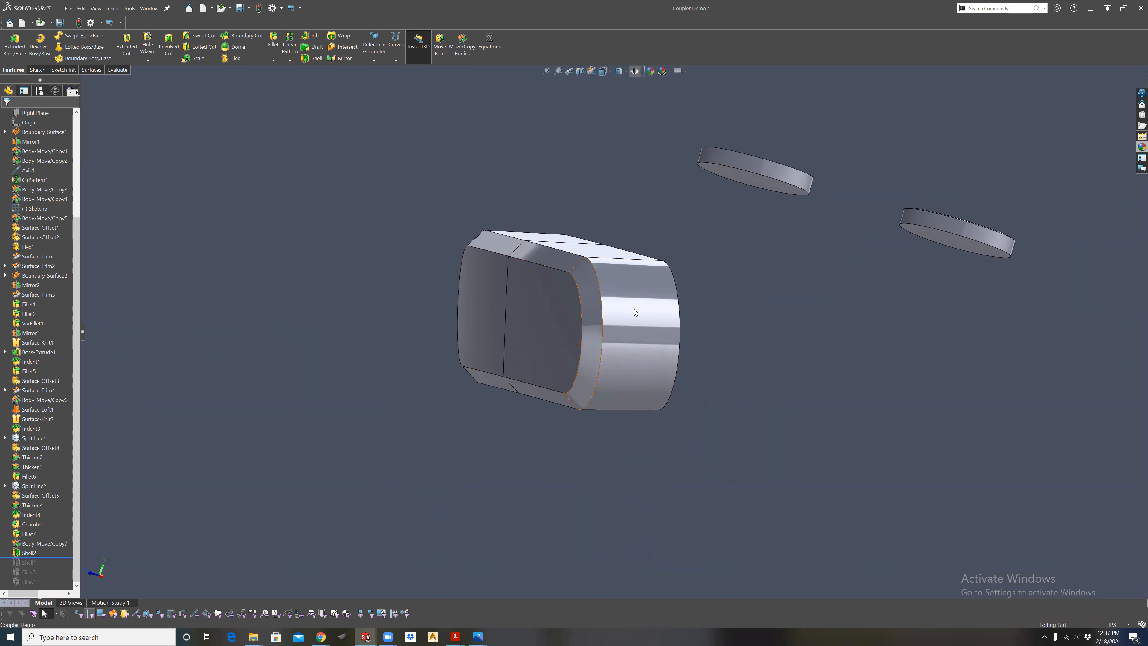
middle_click_drag(635, 311, 587, 315)
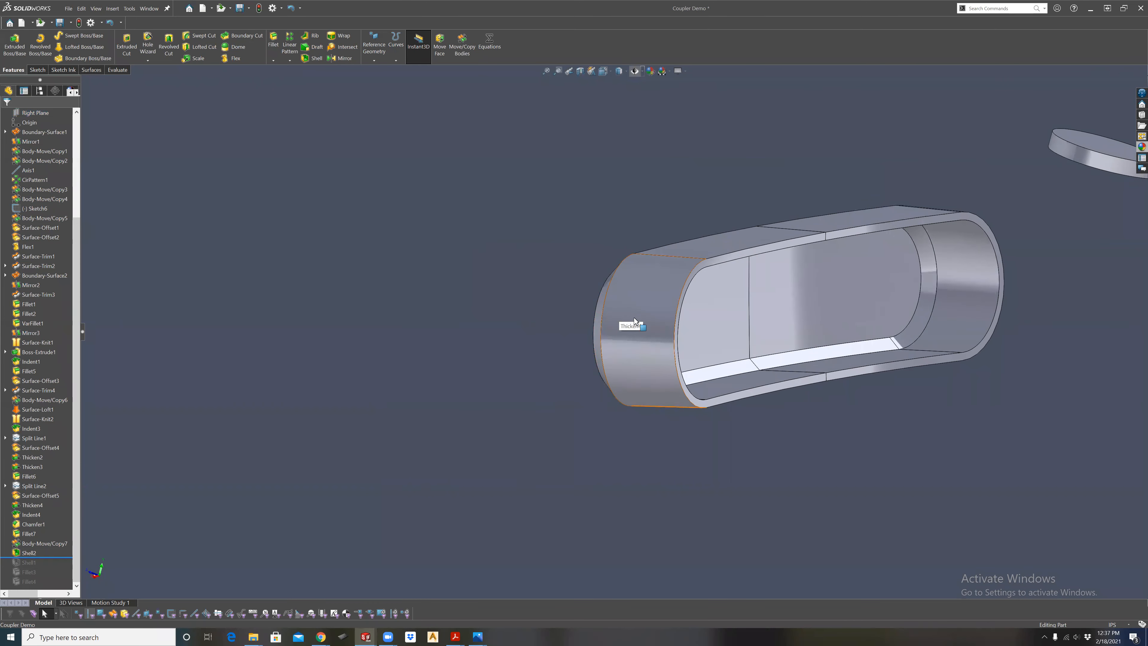
middle_click_drag(791, 319, 596, 333)
scroll(841, 293, "up", 3)
middle_click_drag(785, 355, 729, 388)
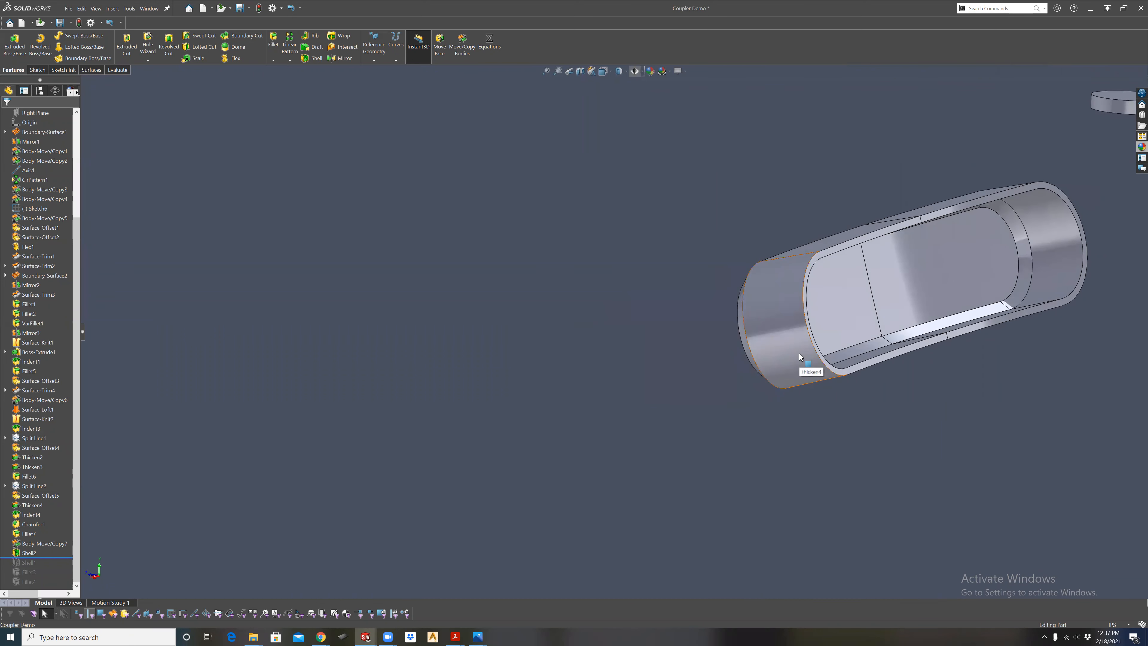
scroll(993, 245, "up", 4)
scroll(853, 280, "down", 5)
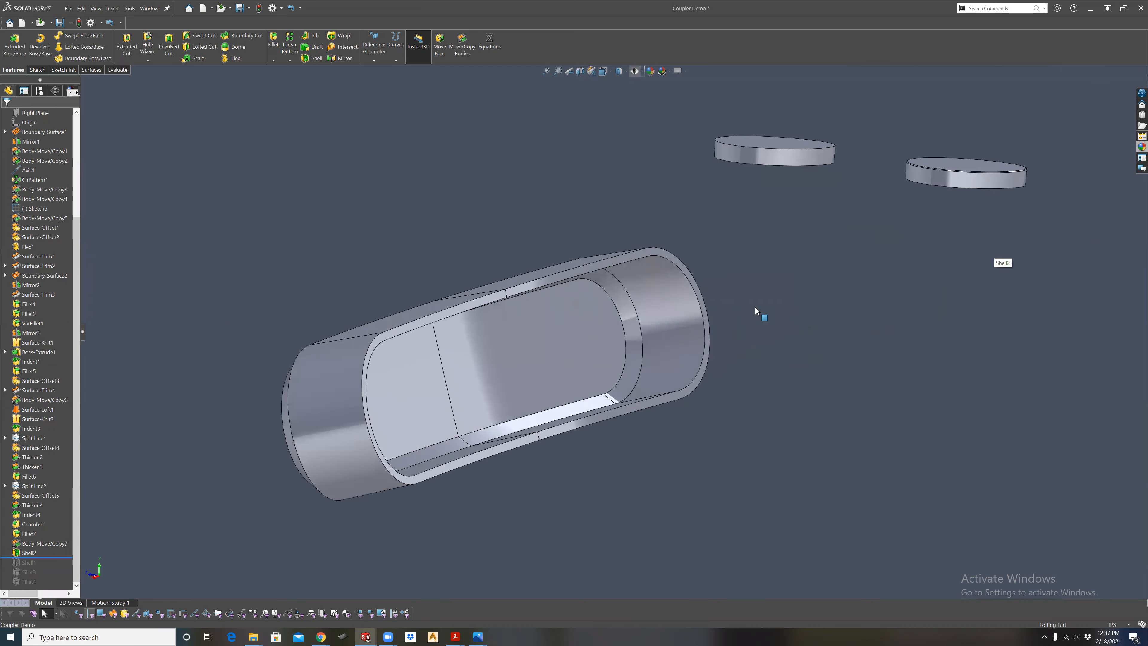
scroll(567, 328, "up", 1)
scroll(567, 328, "down", 1)
middle_click_drag(569, 349, 580, 338)
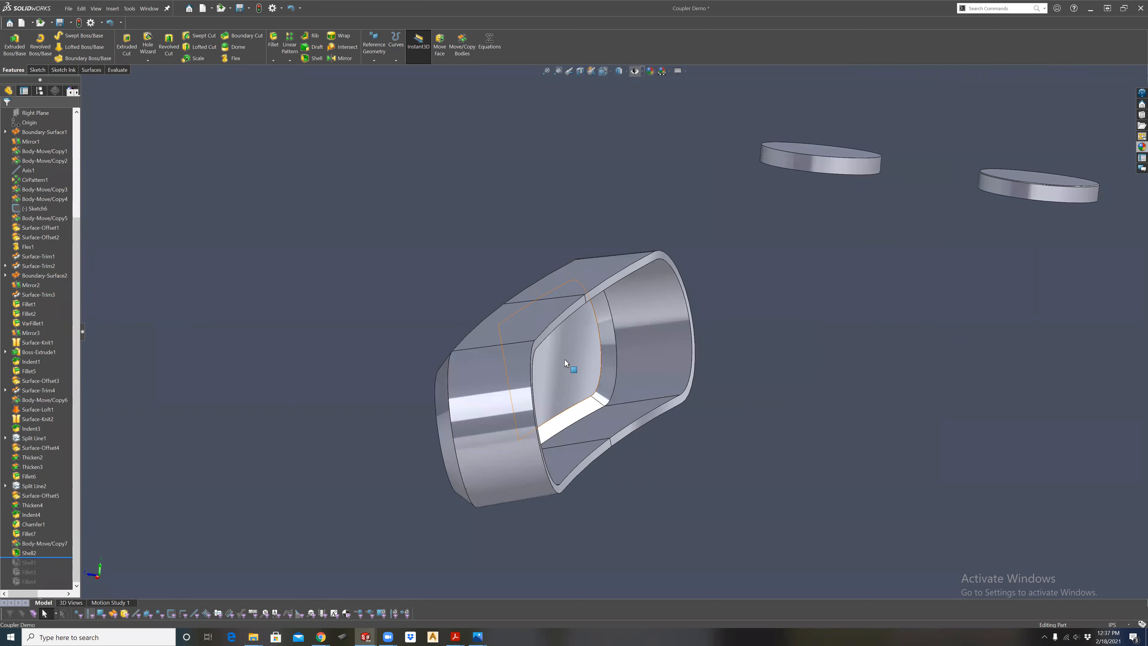
Select the two inner floor faces of the shelled slot insert and inspect them against its rim, side walls and chamfered front.
middle_click_drag(569, 374, 559, 349)
middle_click_drag(531, 340, 498, 357)
left_click(490, 358)
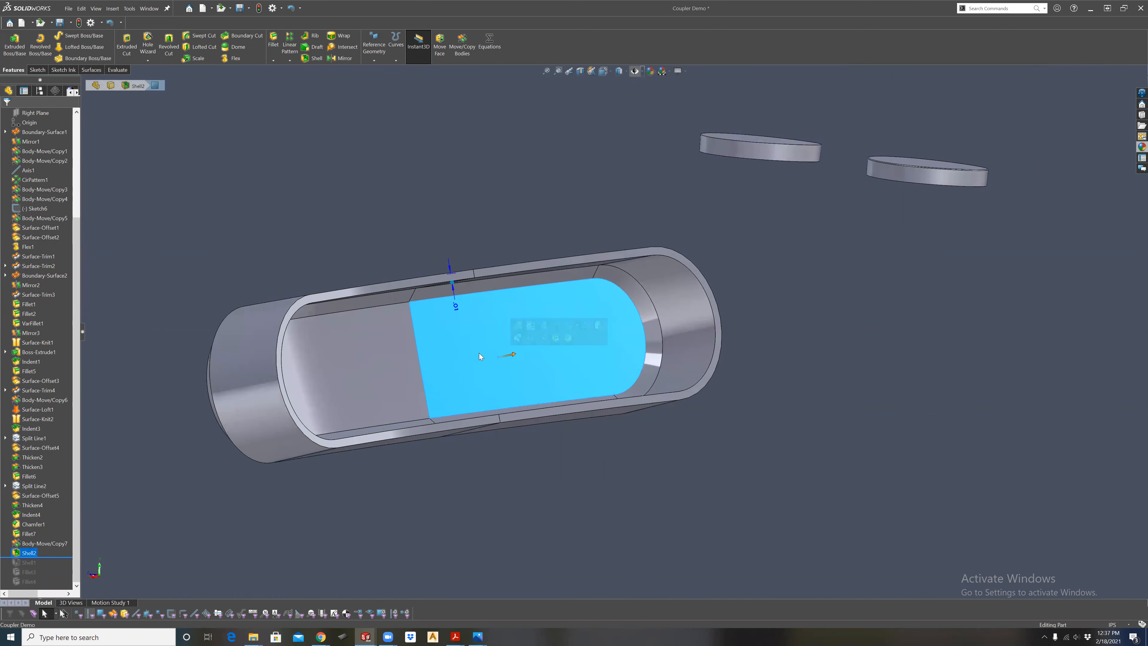
left_click(393, 373, "ctrl")
middle_click_drag(483, 375, 424, 355)
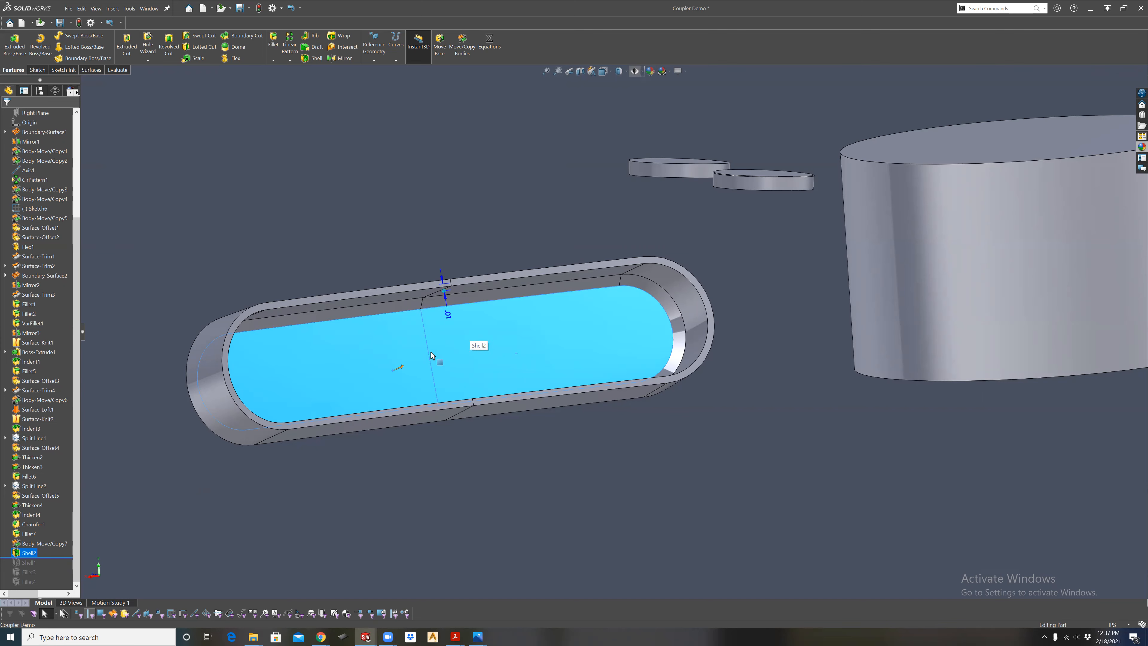
middle_click_drag(432, 355, 492, 353)
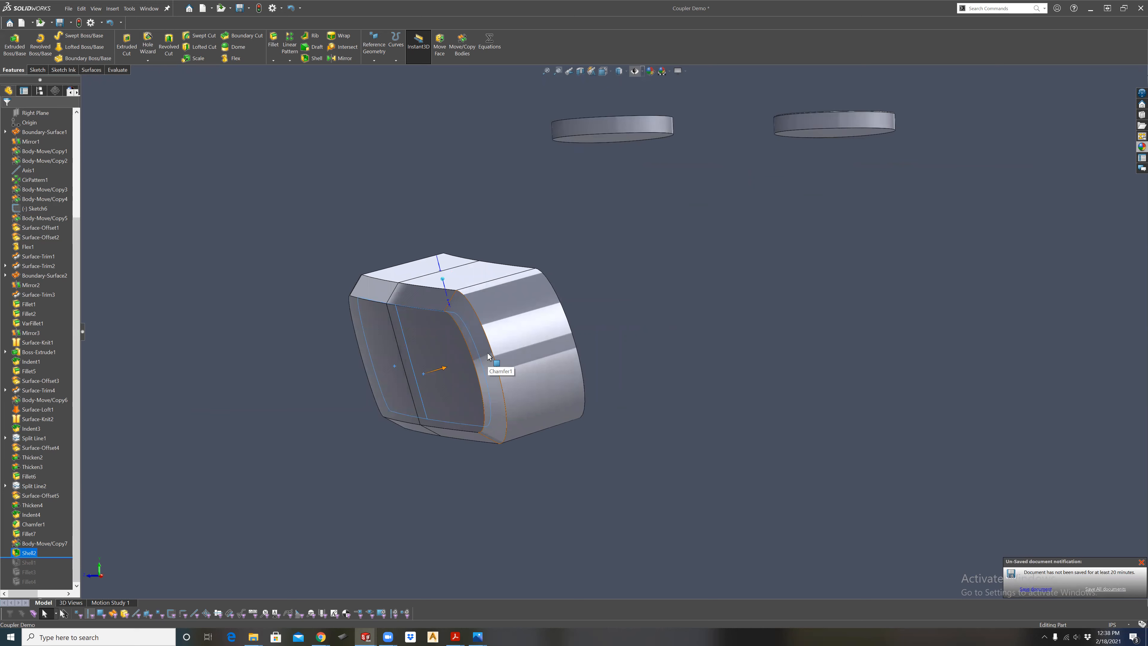
scroll(608, 338, "up", 2)
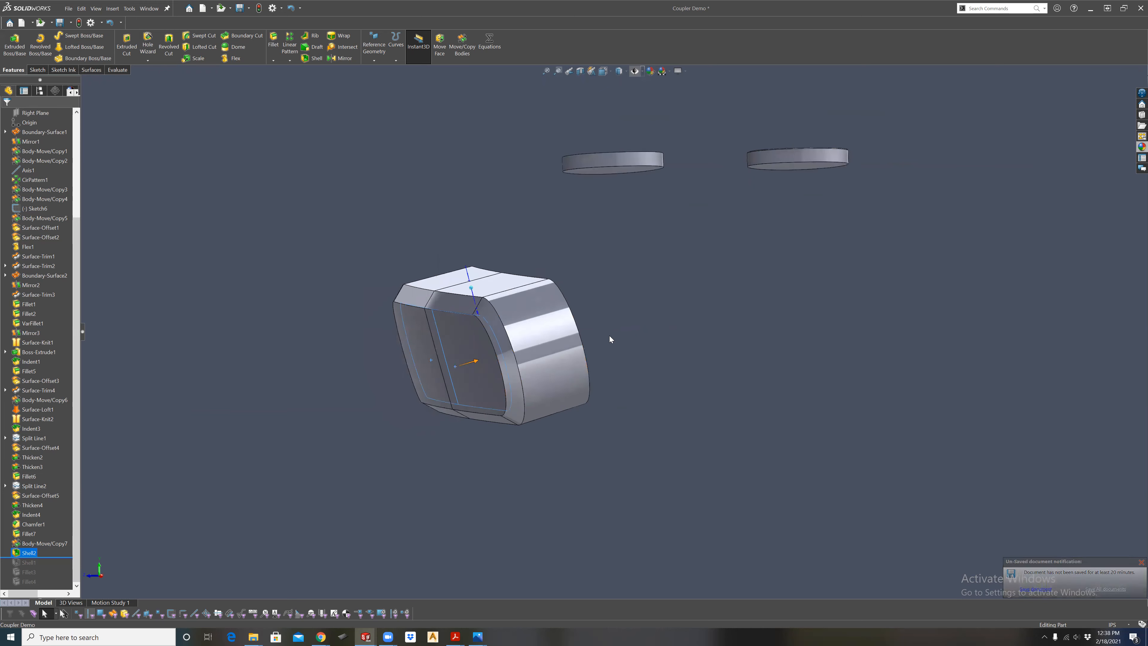
middle_click_drag(609, 338, 563, 355)
scroll(617, 321, "up", 3)
scroll(618, 320, "down", 4)
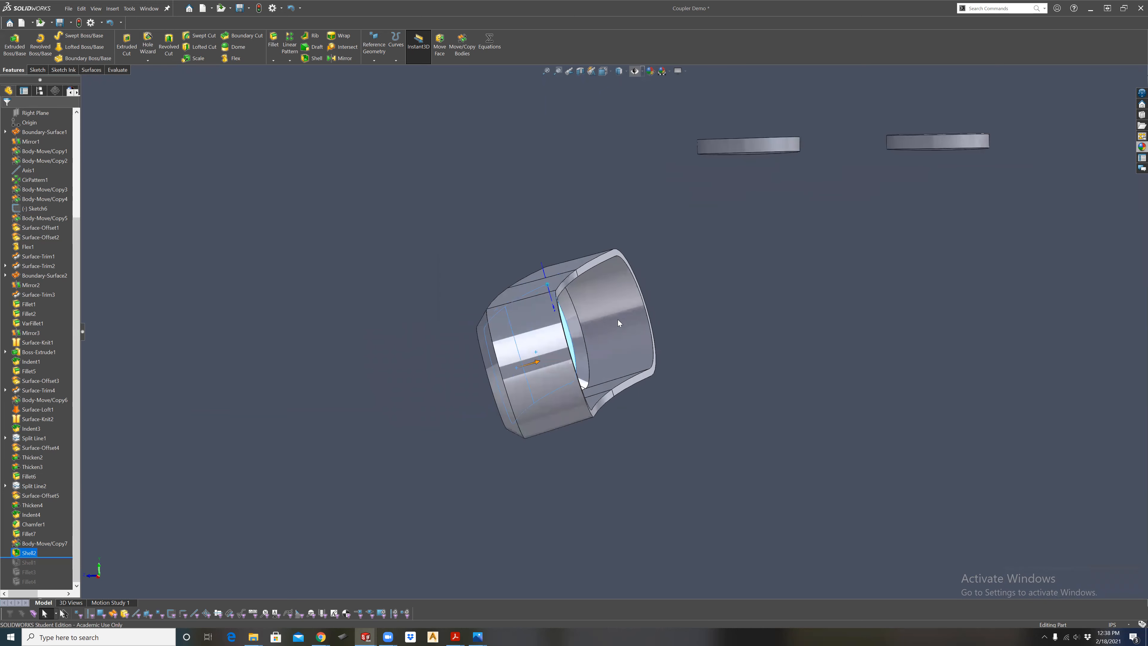
middle_click_drag(656, 336, 741, 364)
scroll(69, 195, "up", 5)
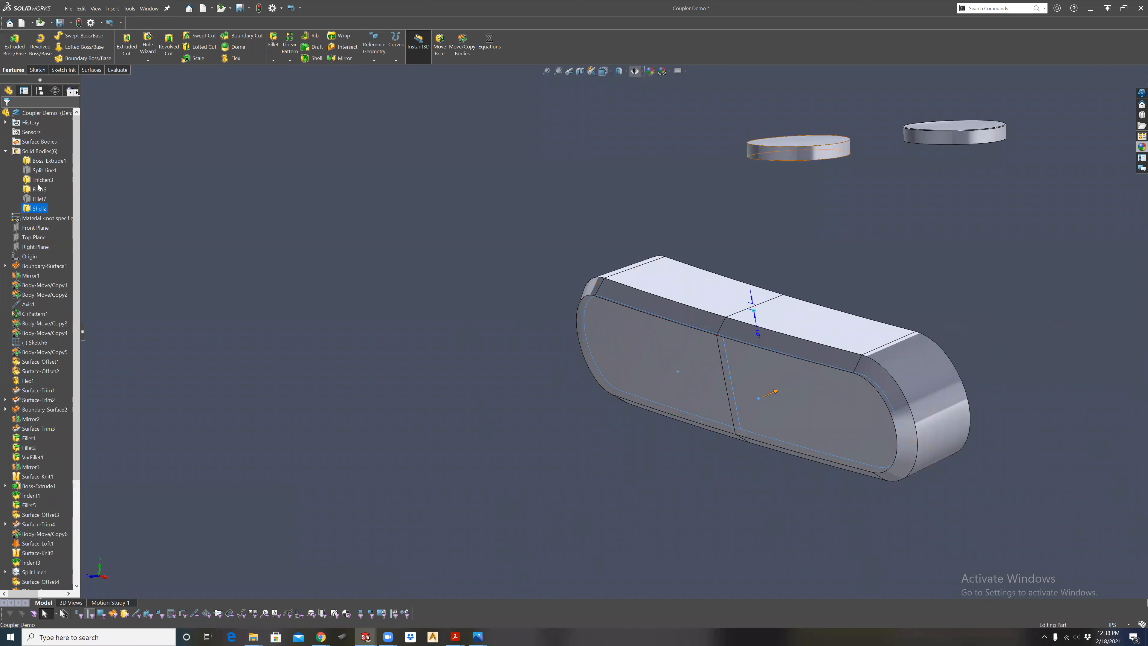
Show the hidden Split Line1 and Fillet7 solid bodies around the slot insert.
right_click(29, 171)
left_click(37, 160)
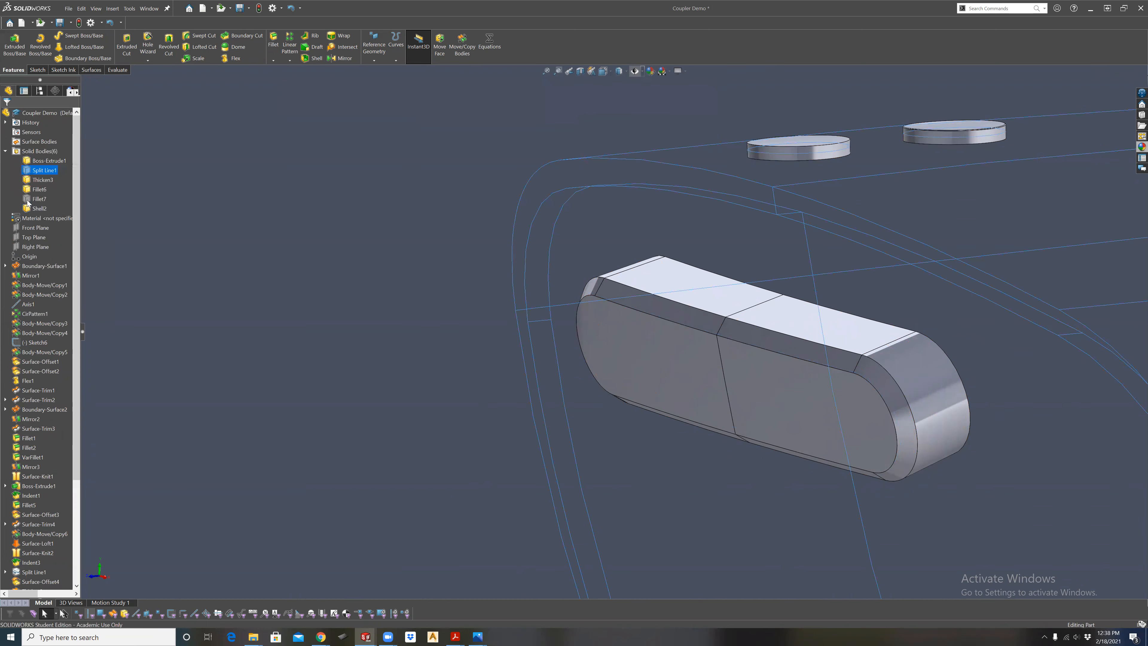
right_click(28, 199)
left_click(35, 181)
Select both narrow lip faces along the lower edge of the body's recessed end and examine how that end closes the handheld body.
middle_click_drag(615, 264, 837, 342)
scroll(839, 347, "up", 2)
middle_click_drag(899, 320, 696, 221)
scroll(816, 407, "up", 4)
middle_click_drag(315, 361, 322, 367)
scroll(323, 367, "down", 1)
left_click(696, 351)
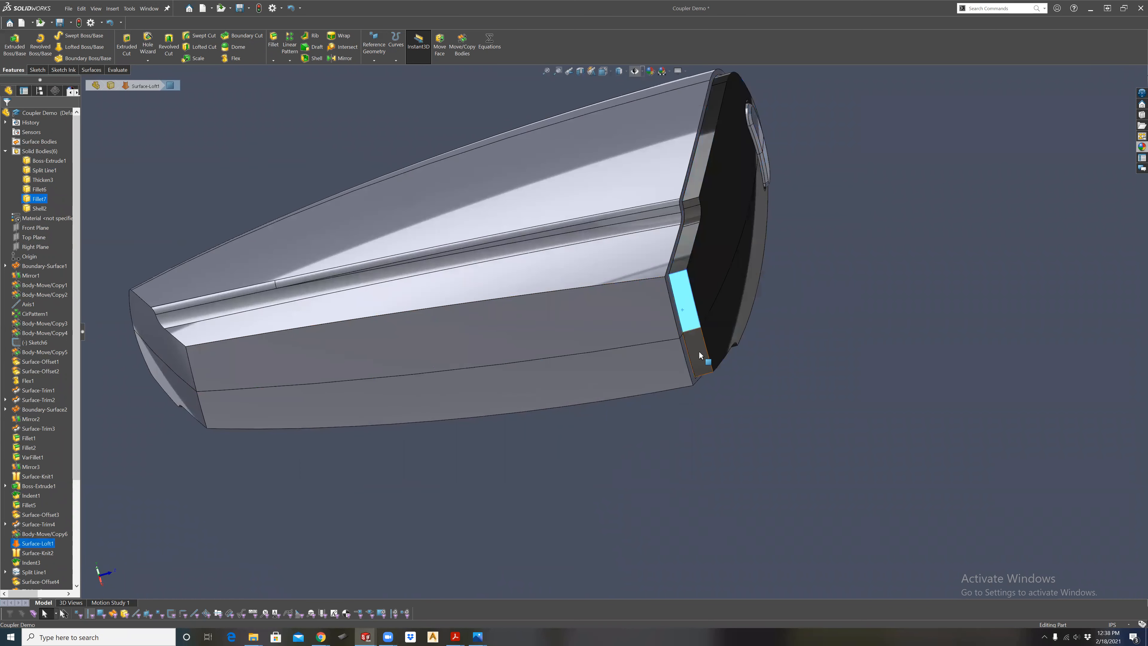
left_click(682, 310, "ctrl")
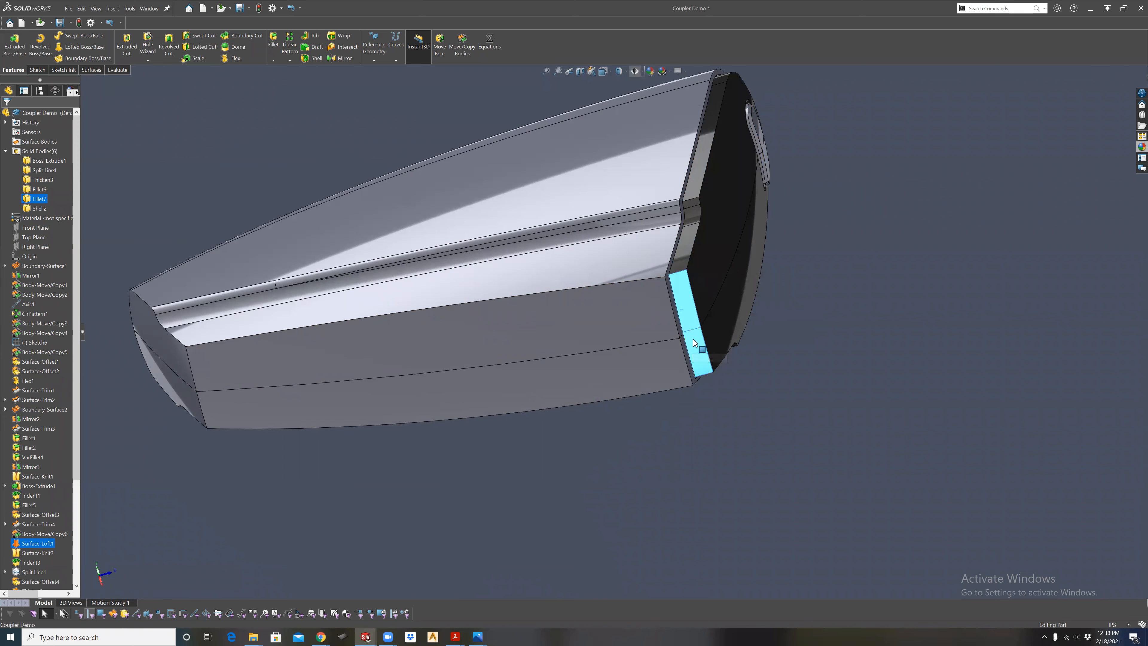
mouse_move(688, 315)
middle_mouse_down()
mouse_move(619, 431)
mouse_move(726, 326)
mouse_move(682, 313)
mouse_move(681, 335)
mouse_move(695, 312)
middle_mouse_up()
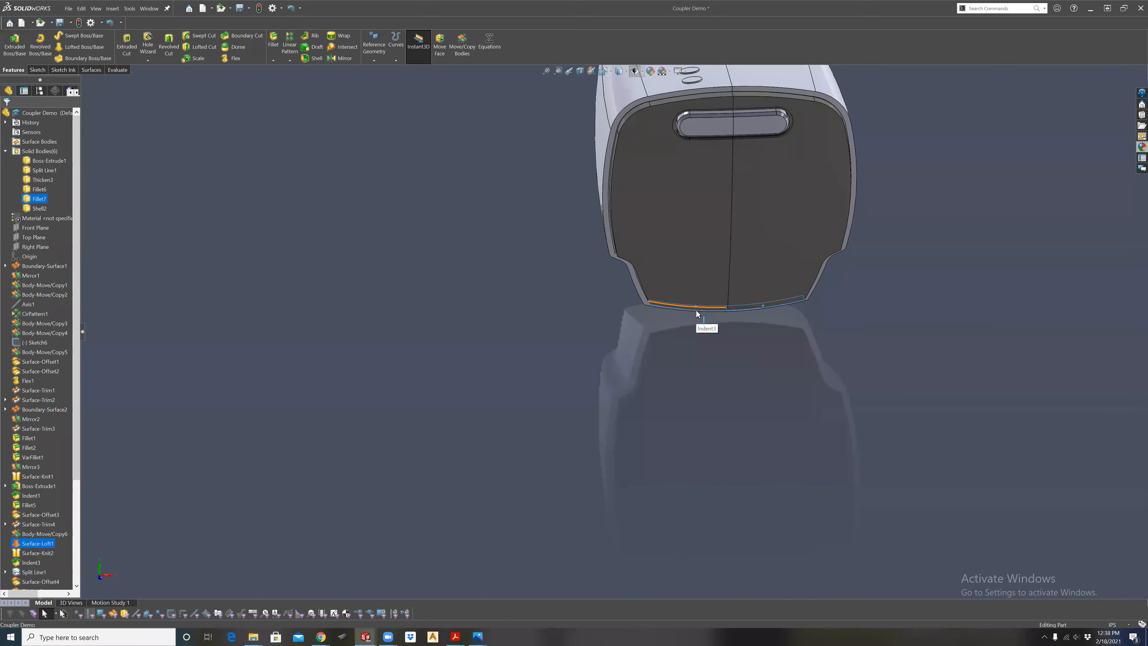
scroll(743, 275, "up", 5)
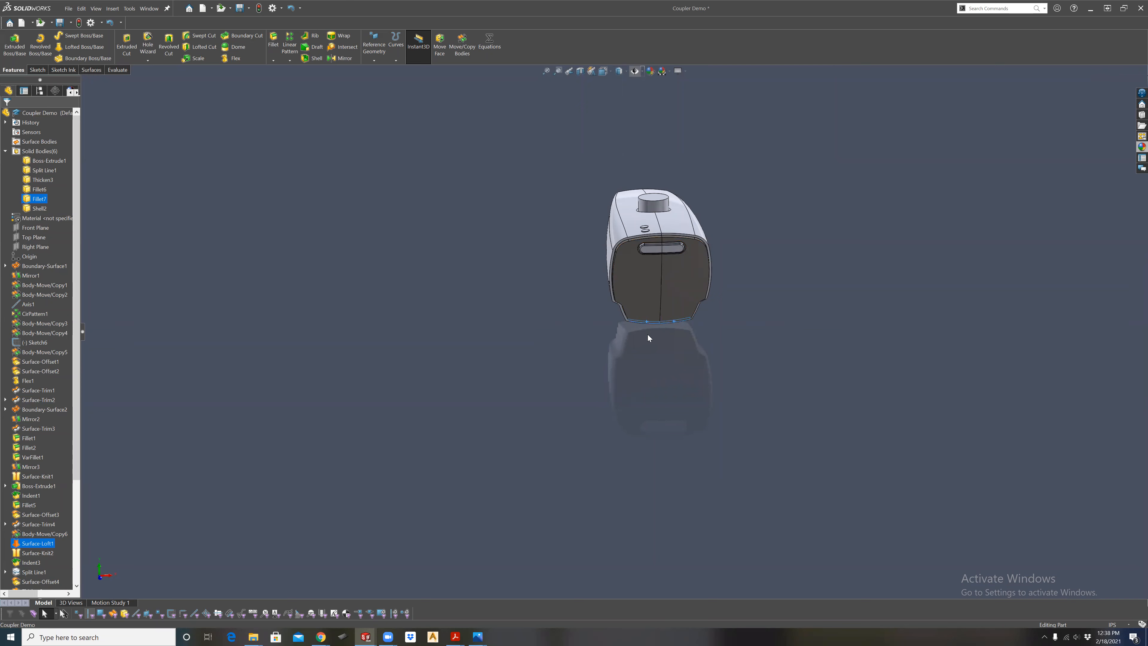
middle_click_drag(769, 268, 631, 231)
Save the part and collapse its list of solid bodies.
left_click(240, 8)
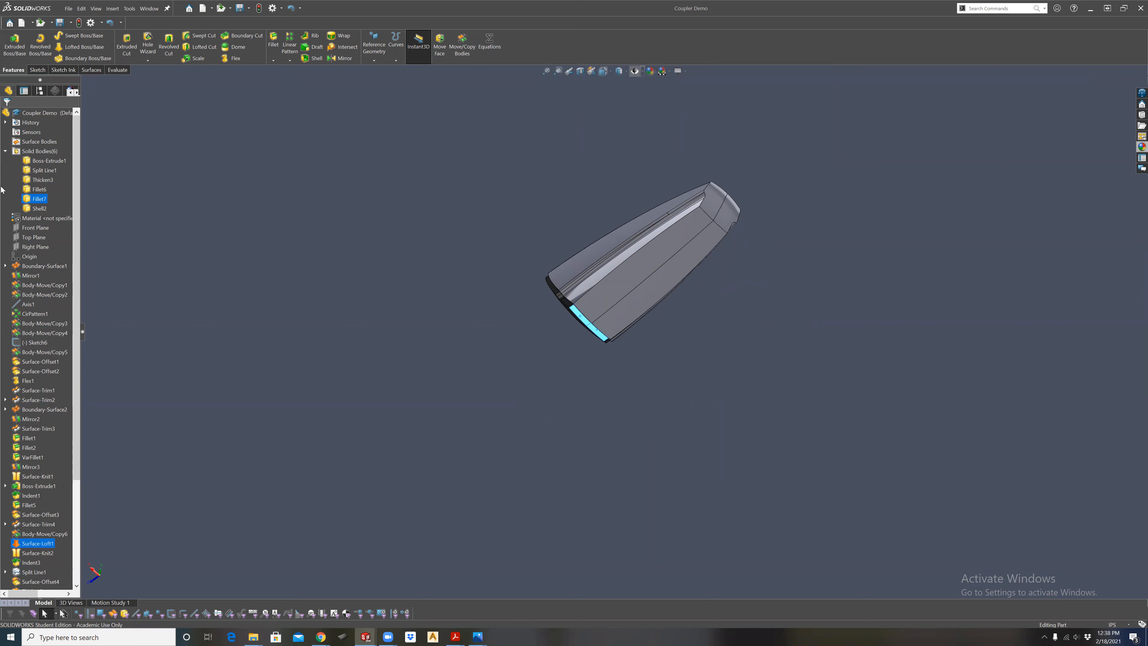
left_click(5, 151)
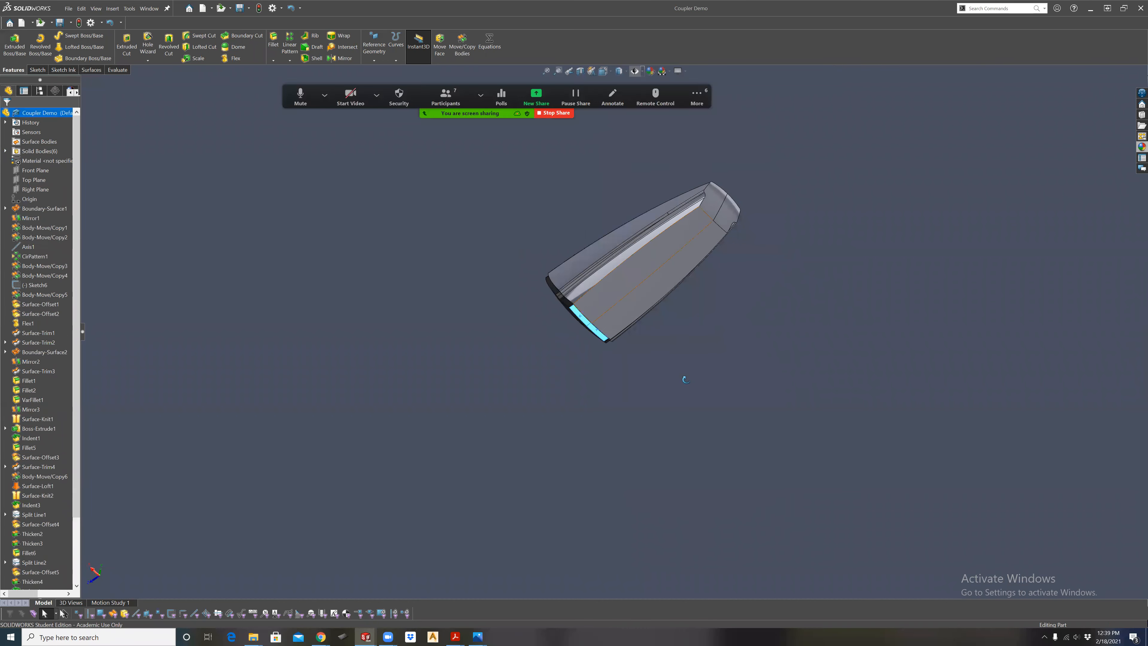
middle_click_drag(769, 466, 784, 470)
scroll(560, 226, "down", 3)
middle_click_drag(656, 332, 747, 497)
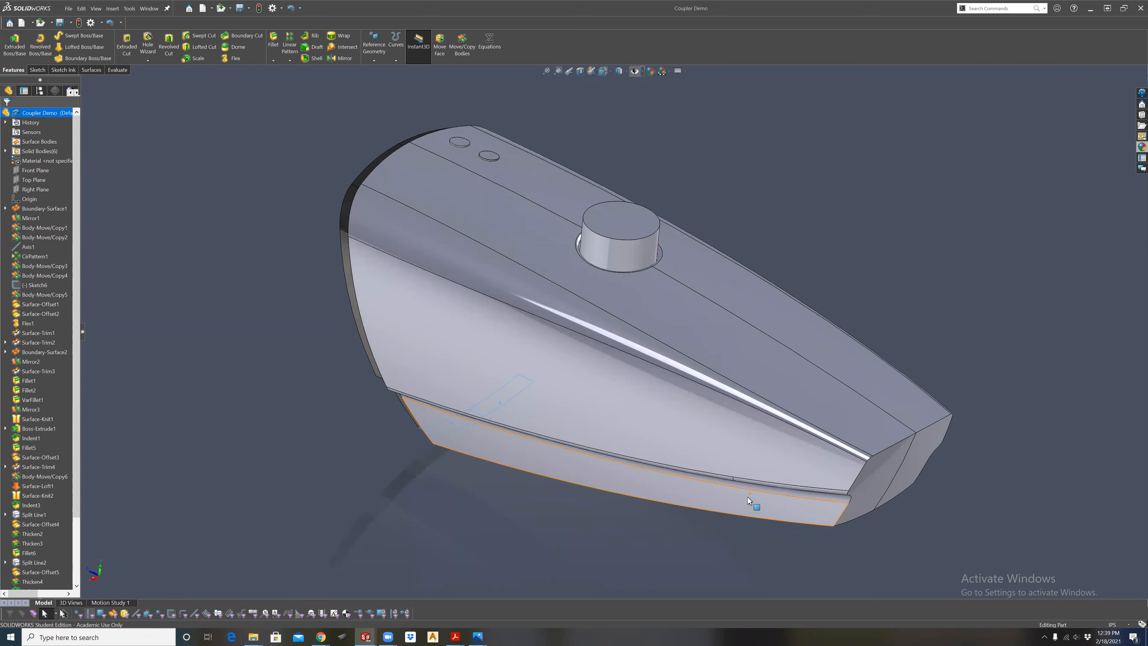